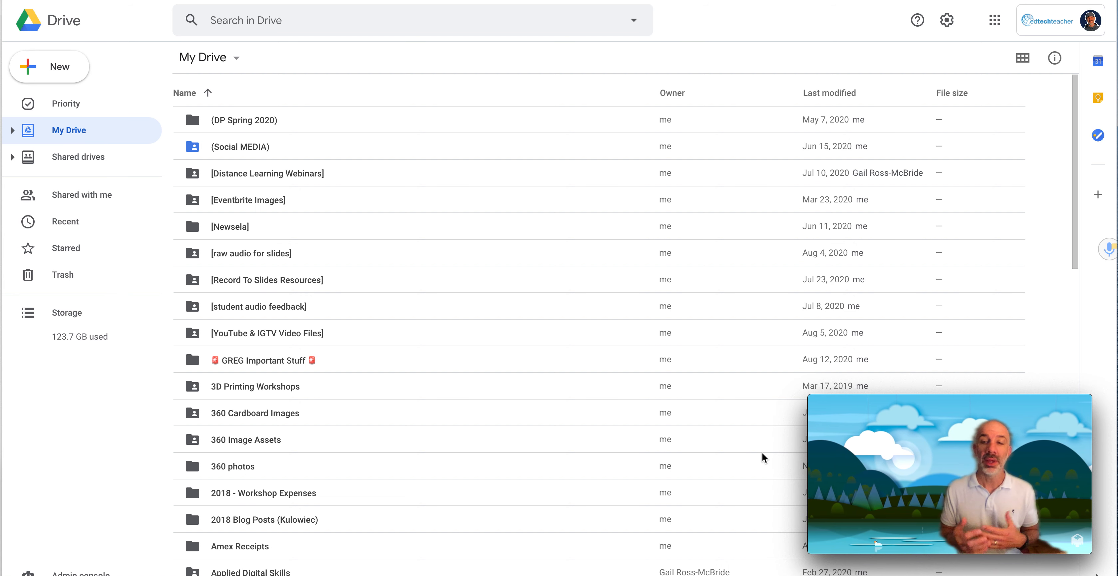
Create a new Google Drawings file from Drive and widen its canvas to about 12.75 inches
{"action": "left_click", "coordinate": [56, 65]}
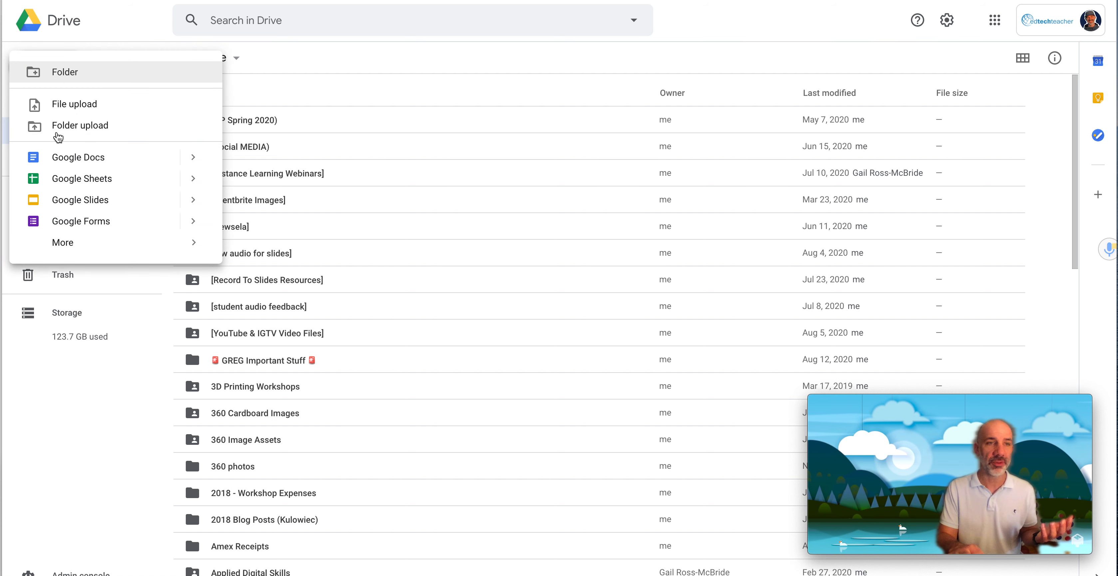
{"action": "mouse_move", "coordinate": [76, 250]}
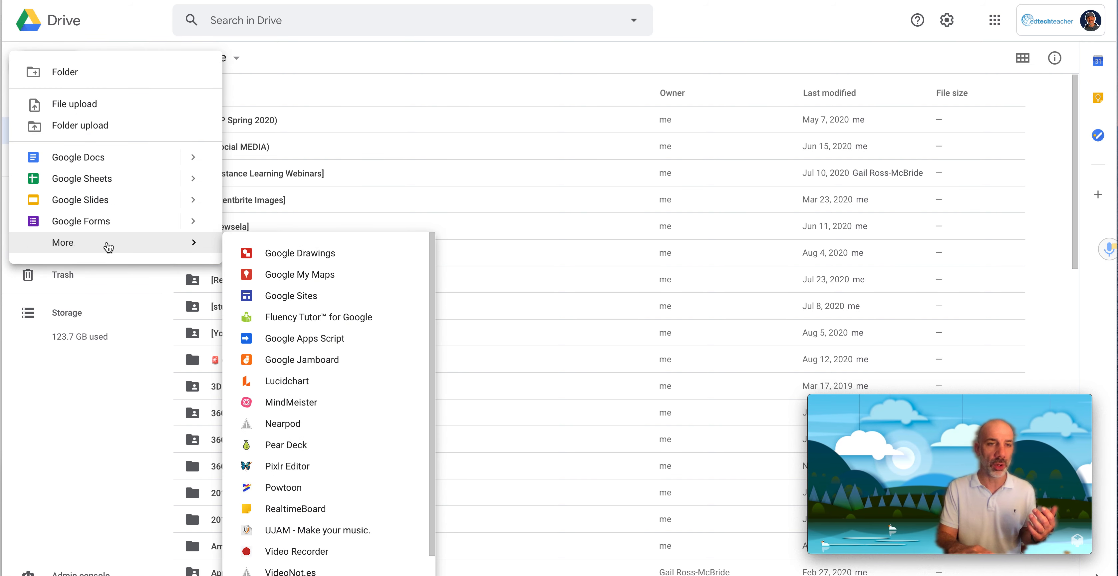
{"action": "left_click", "coordinate": [282, 256]}
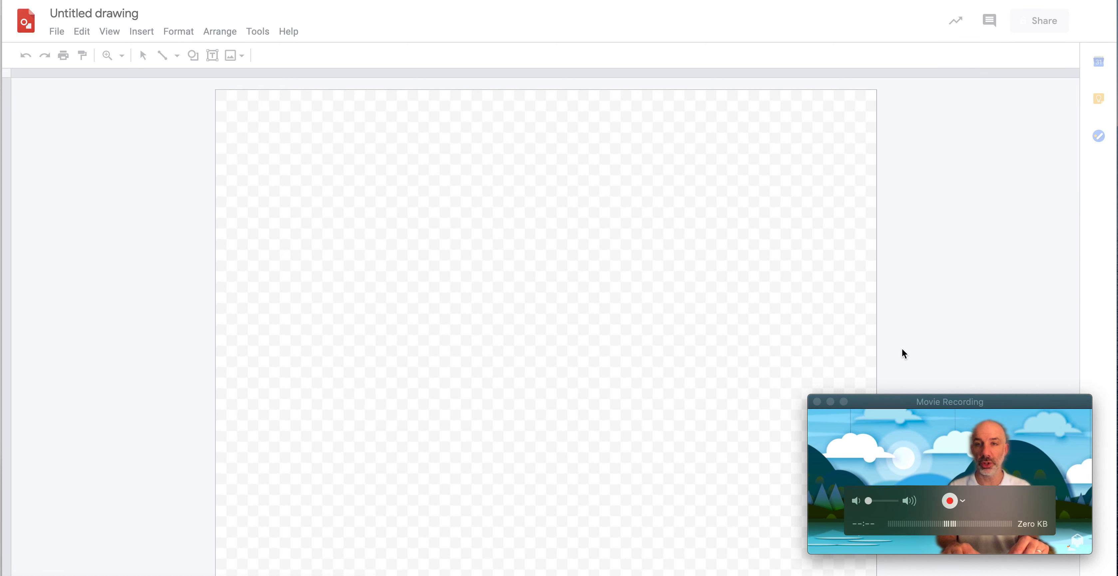
{"action": "mouse_move", "coordinate": [918, 402]}
{"action": "left_mouse_down"}
{"action": "mouse_move", "coordinate": [935, 154]}
{"action": "mouse_move", "coordinate": [910, 79]}
{"action": "left_mouse_up"}
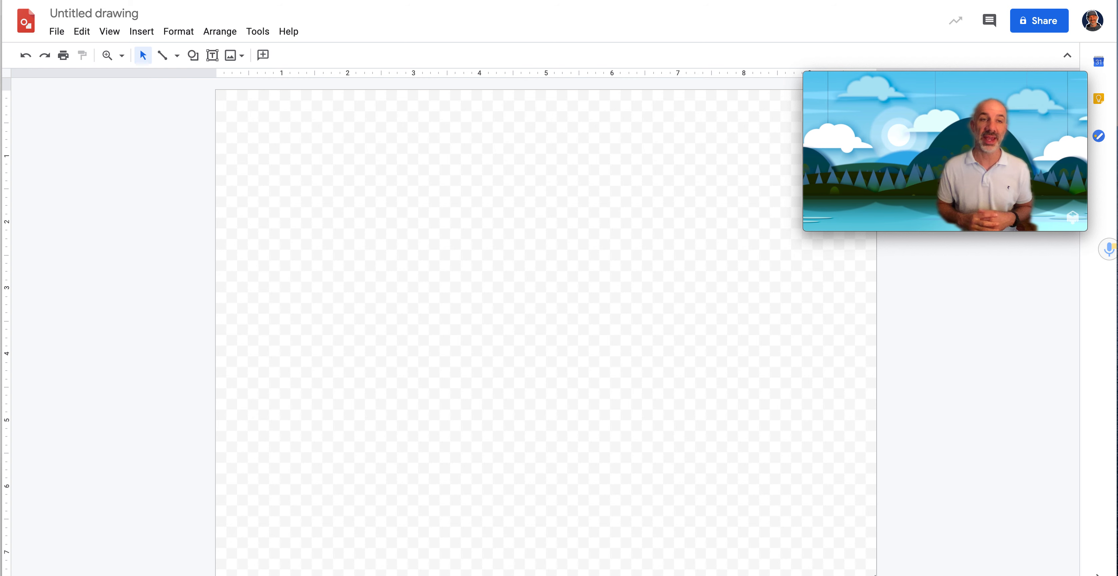
{"action": "left_click_drag", "start_coordinate": [872, 574], "coordinate": [1056, 573]}
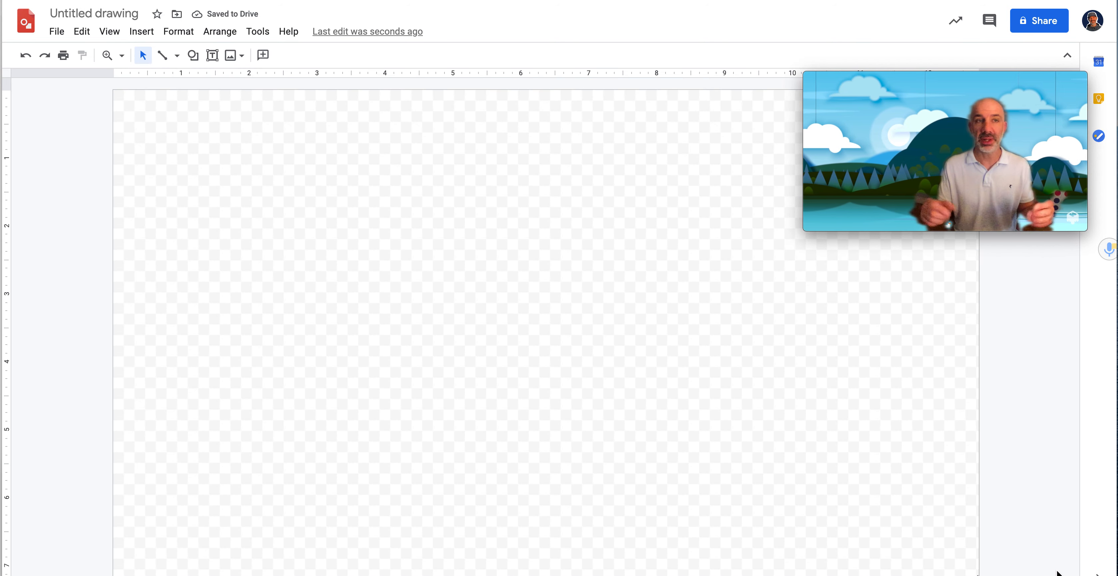
Draw a rectangle about 3.7 inches wide in the canvas's upper-left corner and enter the title "Renaissance Art: Analysis" in it
{"action": "left_click", "coordinate": [193, 56]}
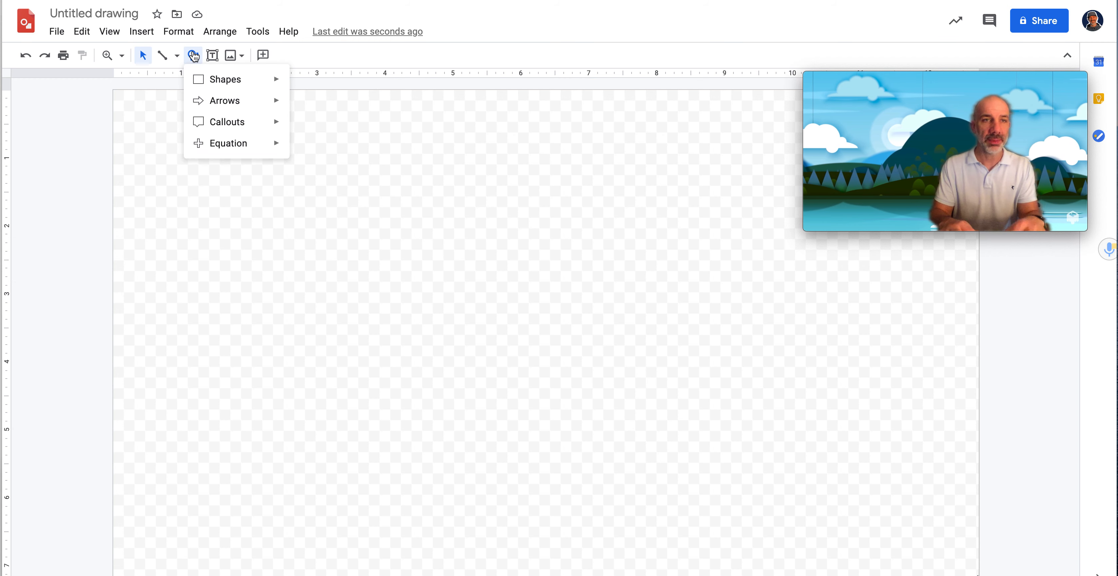
{"action": "left_click", "coordinate": [210, 80]}
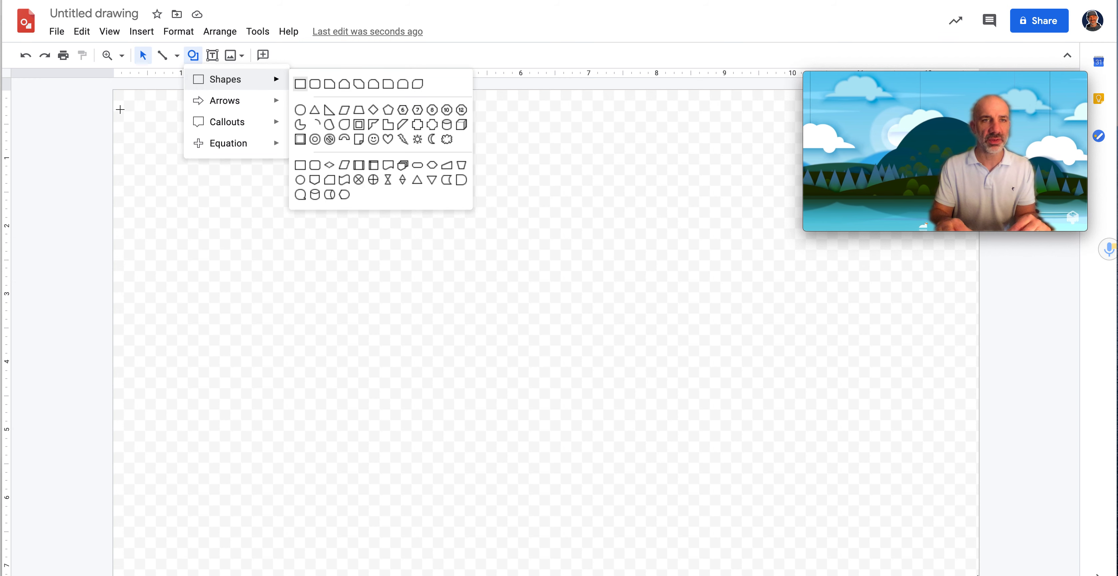
{"action": "left_click", "coordinate": [299, 84]}
{"action": "mouse_move", "coordinate": [115, 90]}
{"action": "left_mouse_down"}
{"action": "mouse_move", "coordinate": [342, 99]}
{"action": "mouse_move", "coordinate": [365, 110]}
{"action": "mouse_move", "coordinate": [366, 127]}
{"action": "left_mouse_up"}
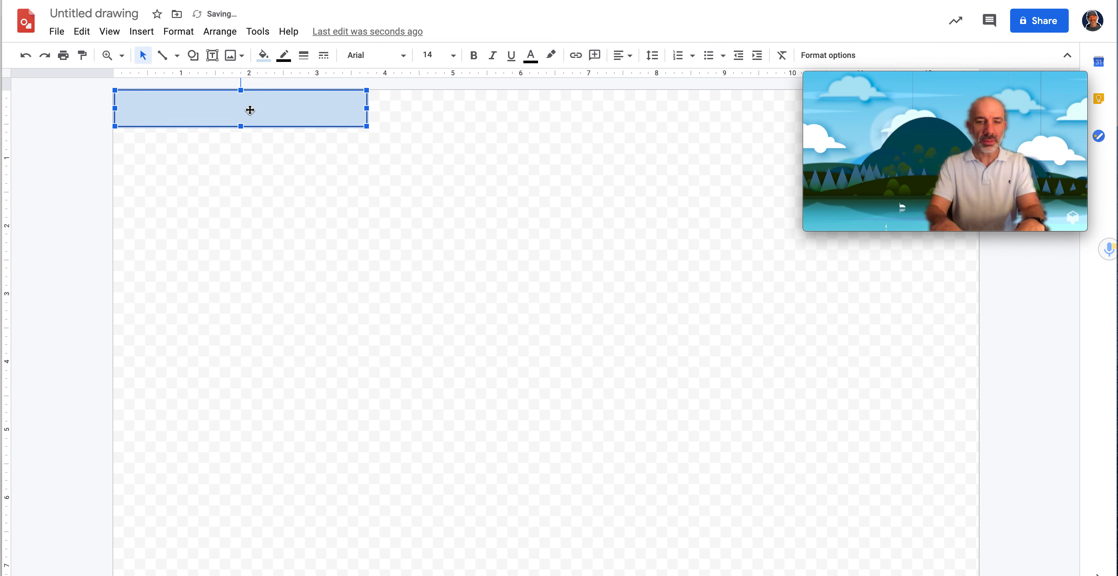
{"action": "type", "text": "Ay"}
{"action": "key", "text": "BackSpace"}
{"action": "key", "text": "BackSpace"}
{"action": "type", "text": "Re"}
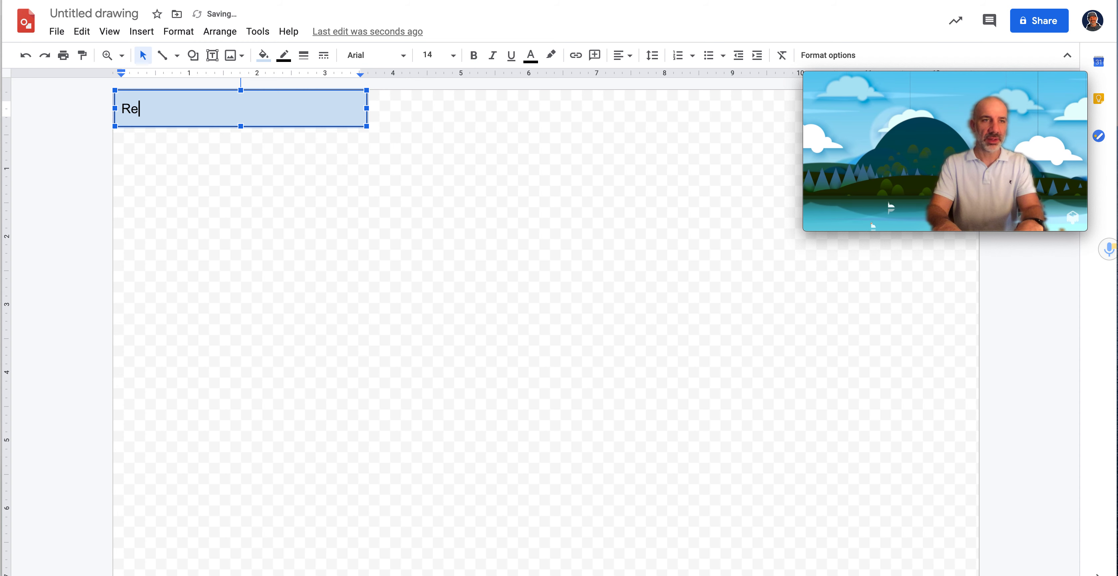
{"action": "type", "text": "naissance Art: Analysis"}
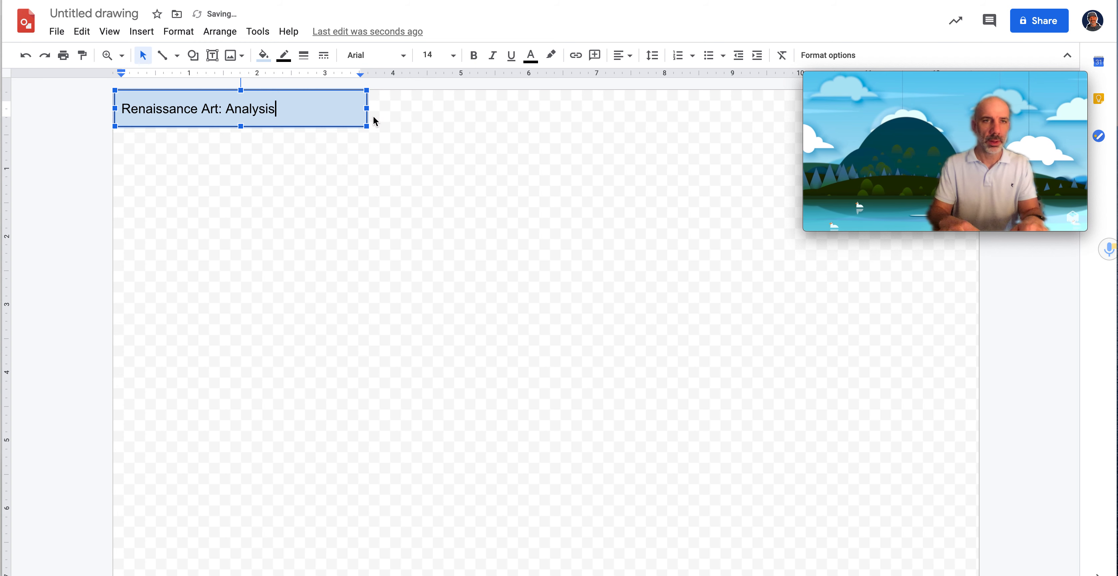
Center the title text, make it bold and set its font to Oswald
{"action": "triple_click", "coordinate": [261, 109]}
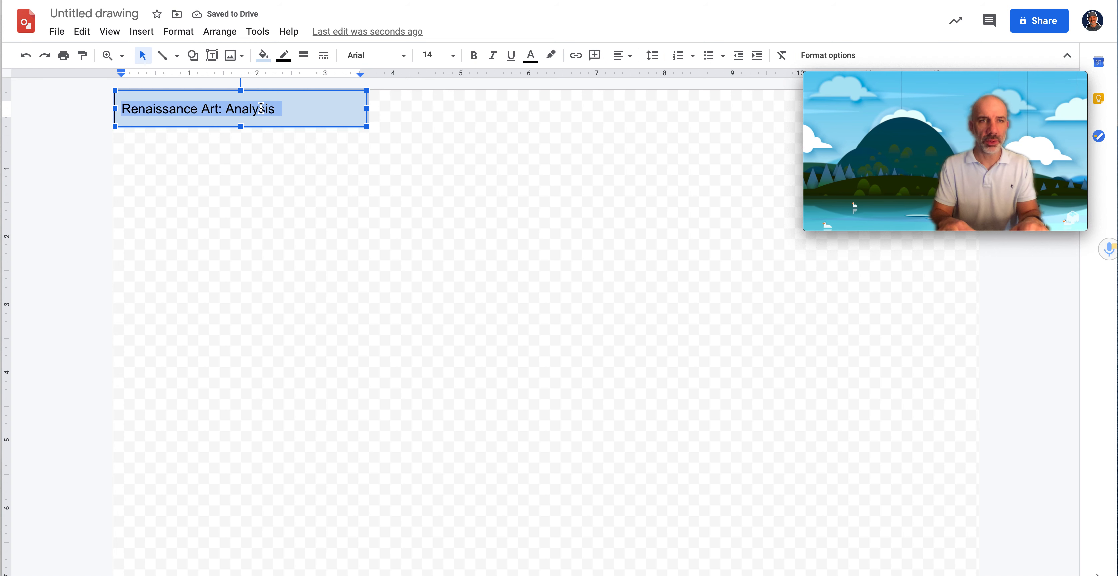
{"action": "left_click", "coordinate": [615, 53]}
{"action": "left_click", "coordinate": [639, 75]}
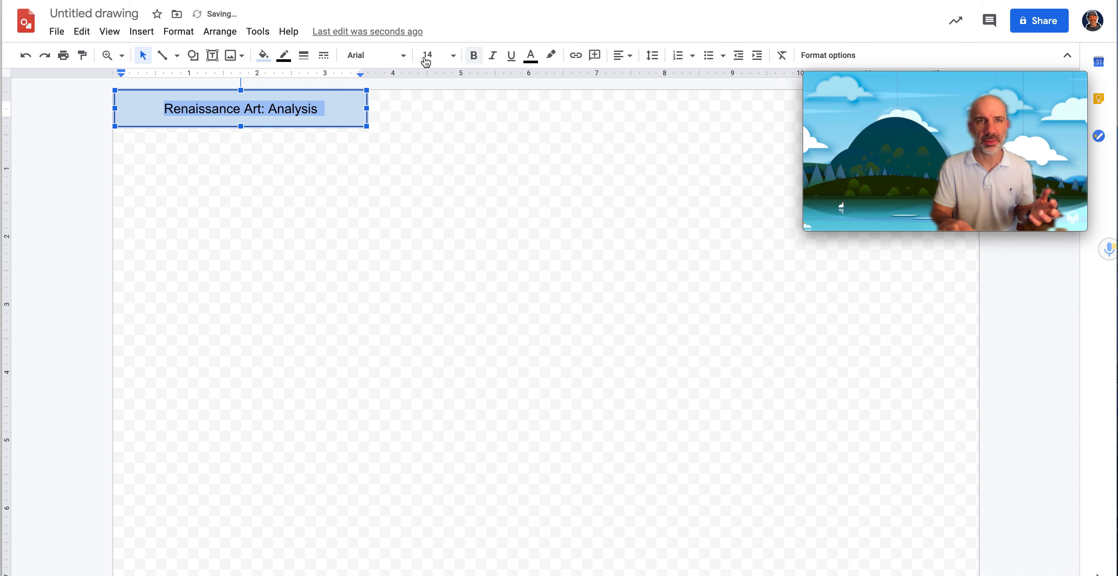
{"action": "key", "text": "ctrl+b"}
{"action": "left_click", "coordinate": [377, 55]}
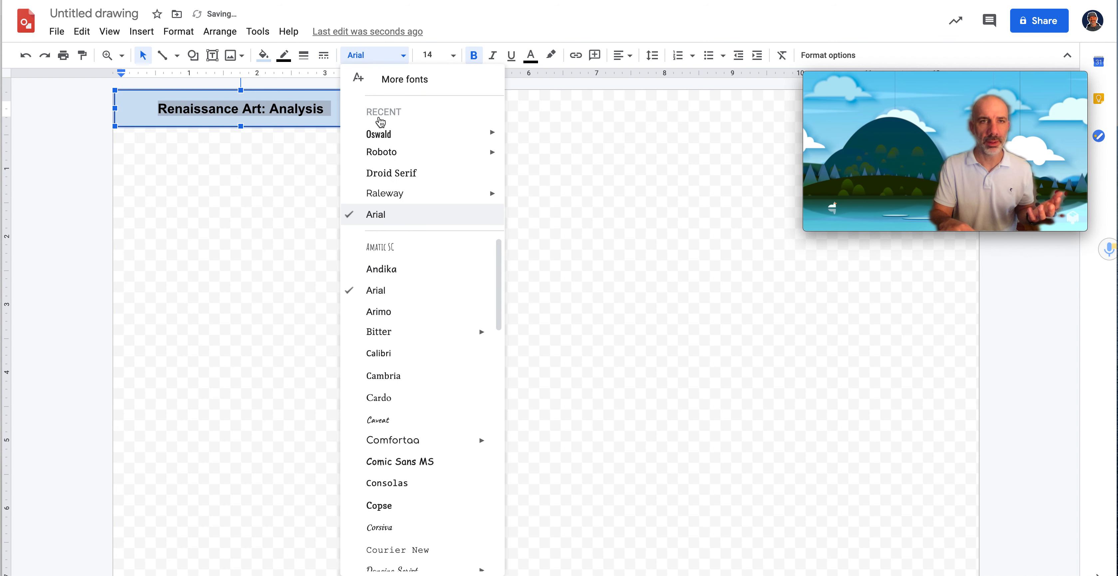
{"action": "left_click", "coordinate": [377, 134]}
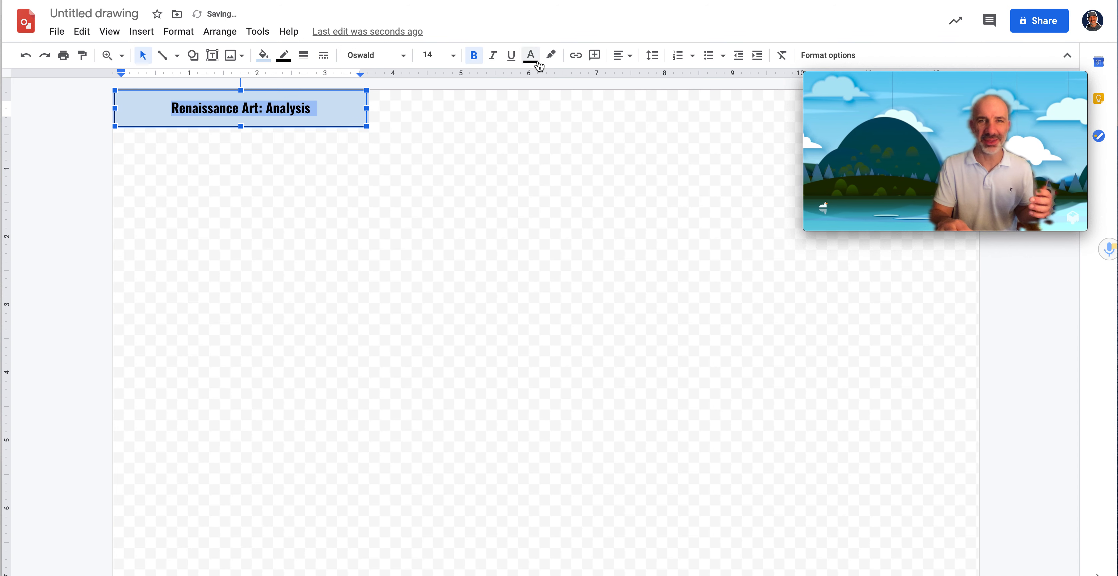
Color the title text white and fill its rectangle with dark blue
{"action": "left_click", "coordinate": [530, 55]}
{"action": "left_click", "coordinate": [666, 82]}
{"action": "left_click", "coordinate": [263, 58]}
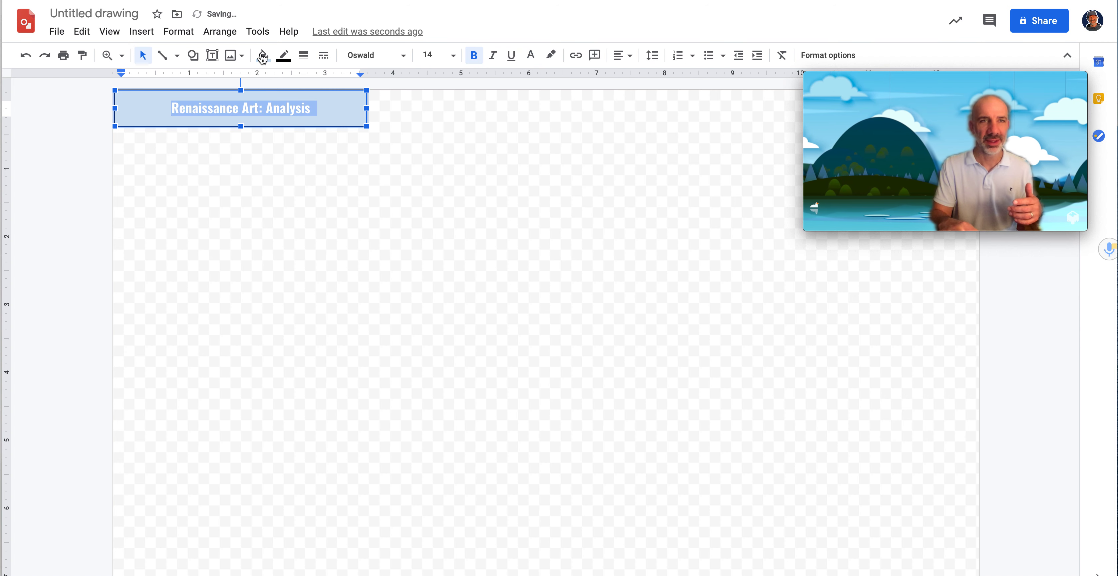
{"action": "left_click", "coordinate": [375, 222]}
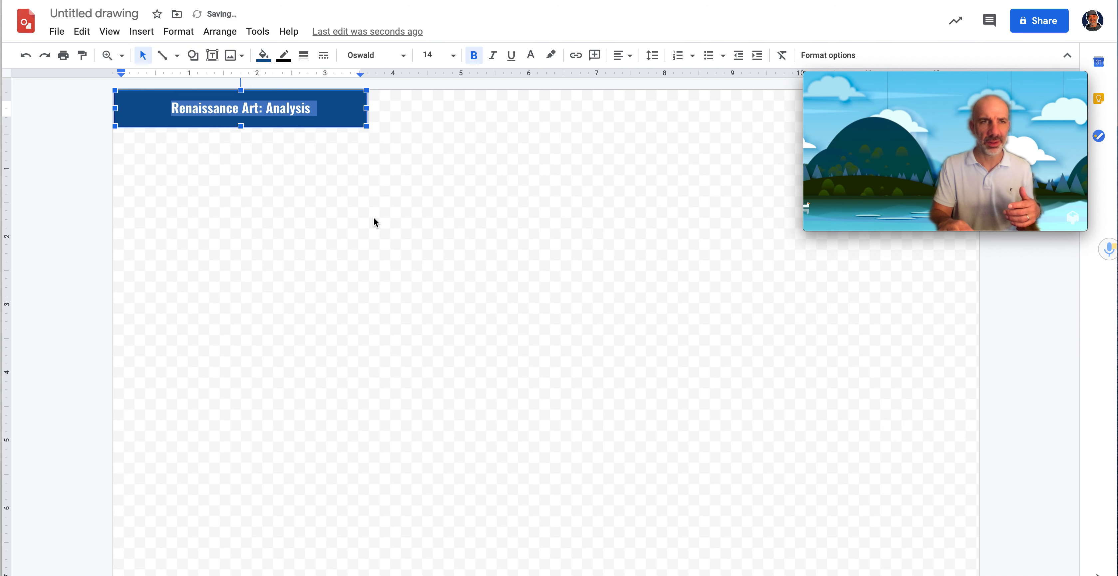
Set the title's font size to 24 and widen its rectangle to about 4.8 inches
{"action": "left_click", "coordinate": [430, 55]}
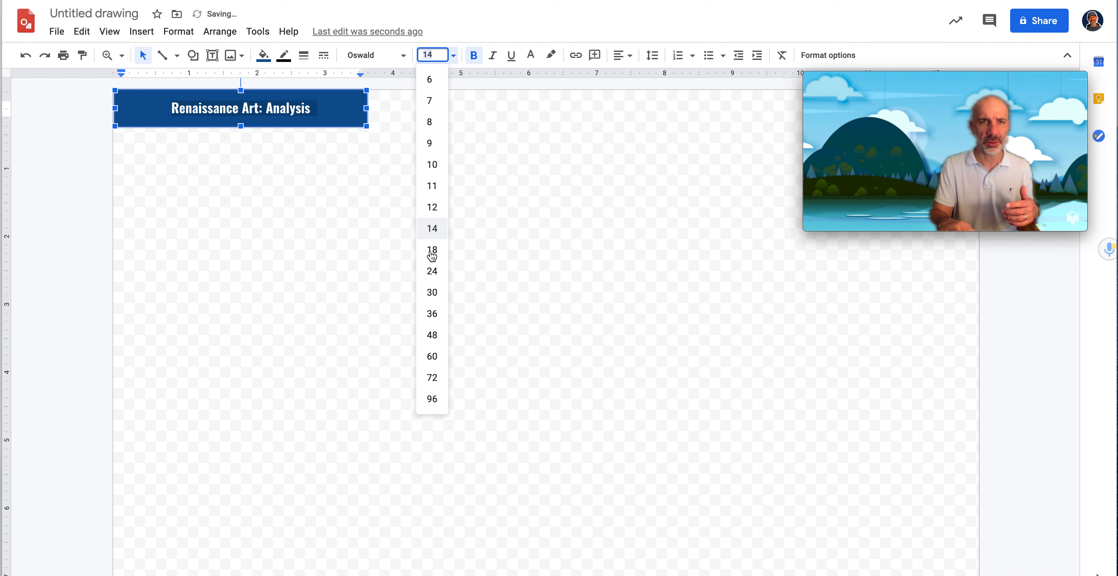
{"action": "left_click", "coordinate": [431, 273]}
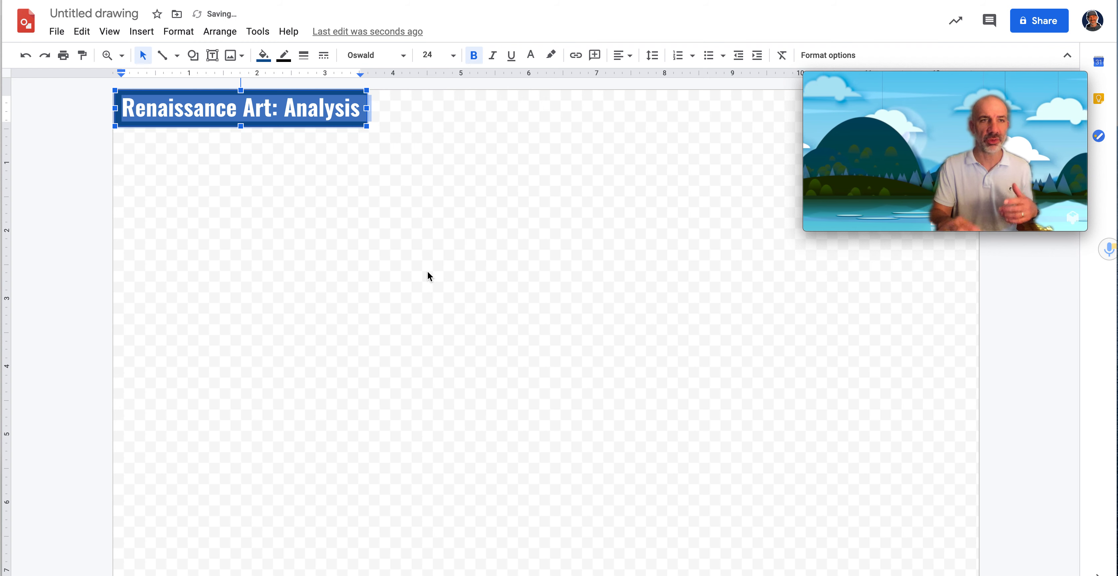
{"action": "left_click", "coordinate": [428, 272]}
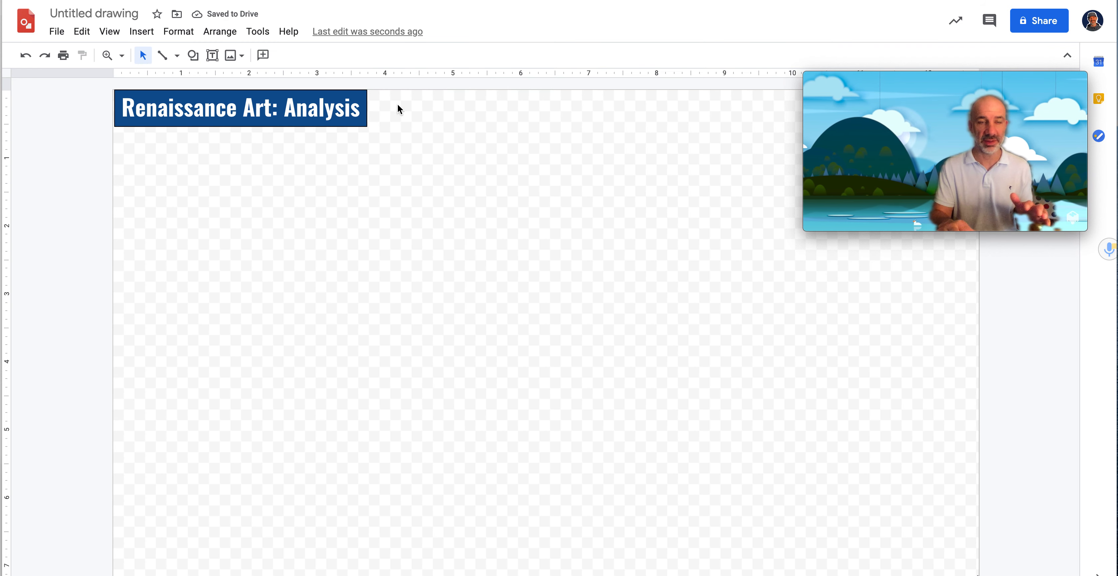
{"action": "left_click", "coordinate": [358, 102]}
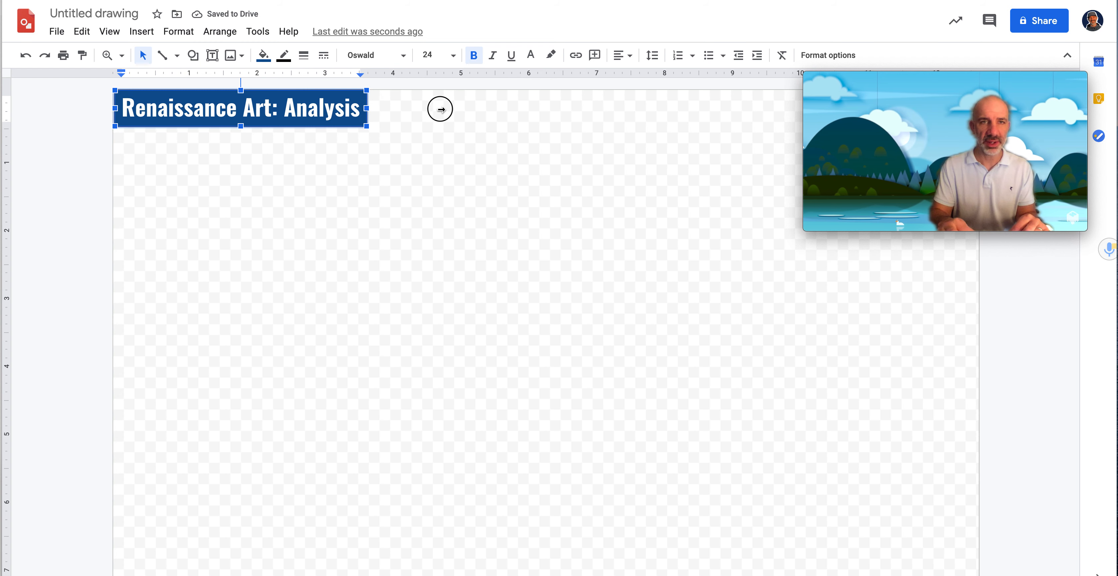
{"action": "left_click_drag", "start_coordinate": [441, 109], "coordinate": [441, 110]}
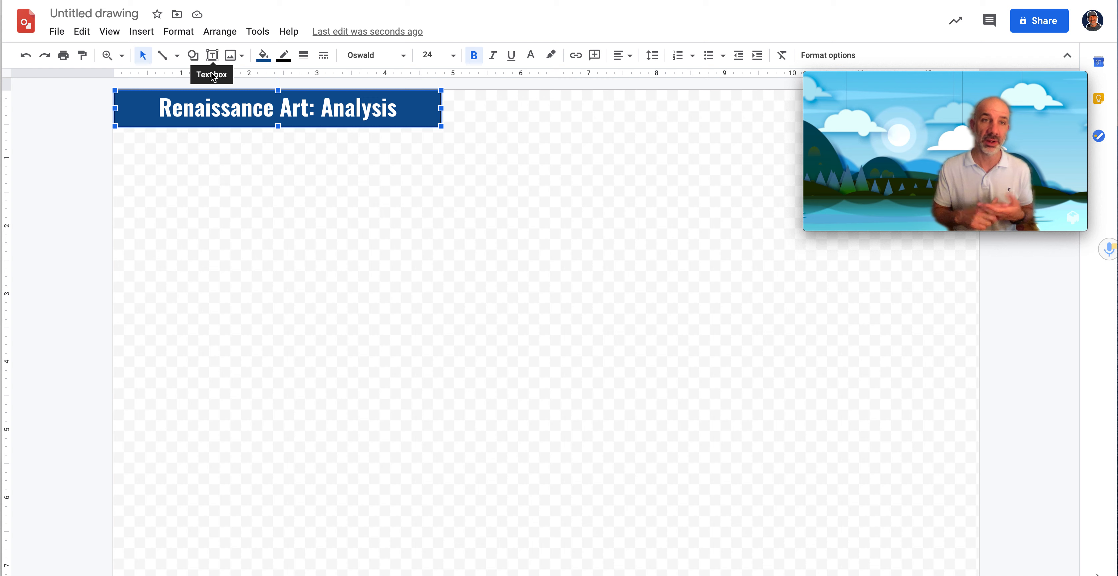
Search the web for images of "last supper painting" from within the drawing
{"action": "left_click", "coordinate": [145, 35]}
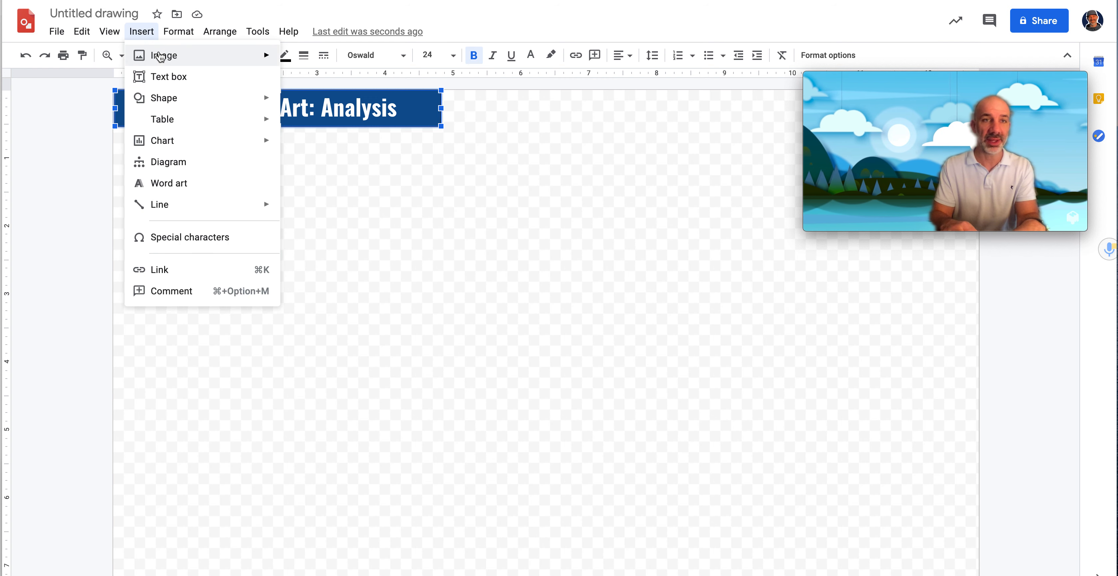
{"action": "mouse_move", "coordinate": [164, 56]}
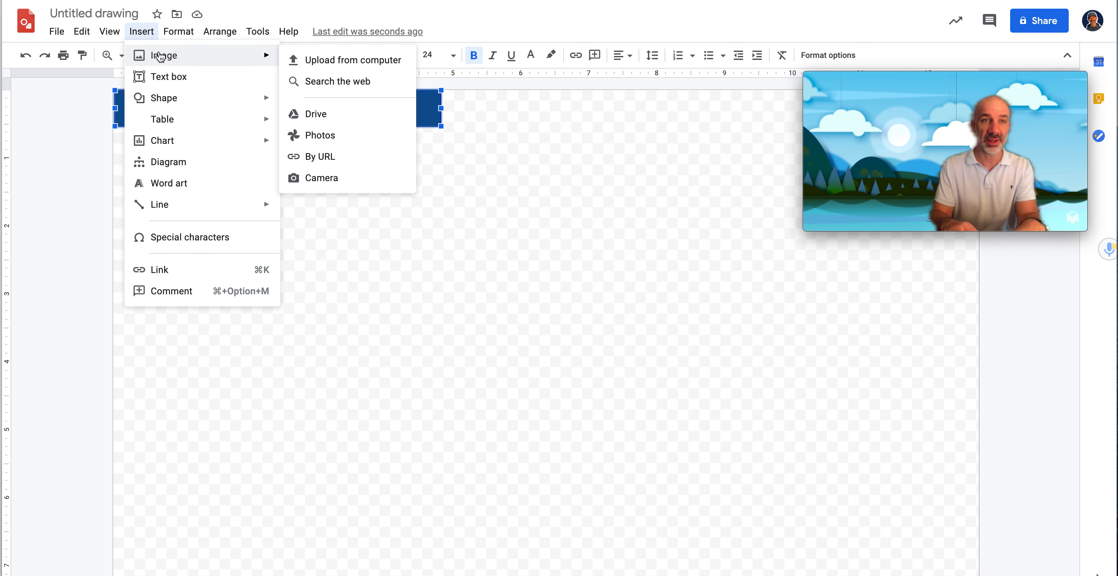
{"action": "left_click", "coordinate": [340, 83]}
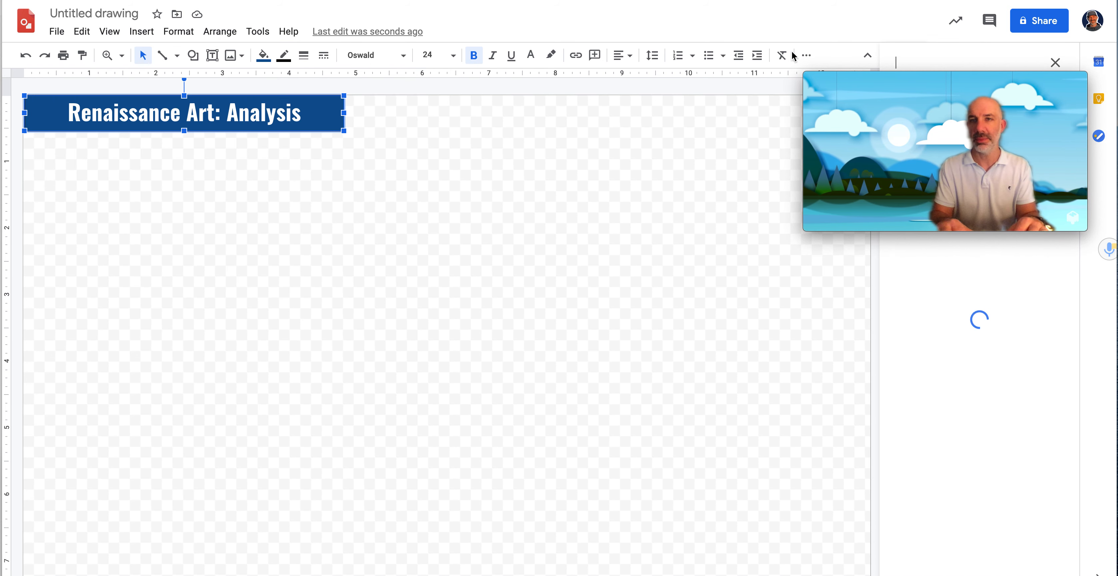
{"action": "left_click_drag", "start_coordinate": [711, 78], "coordinate": [589, 67]}
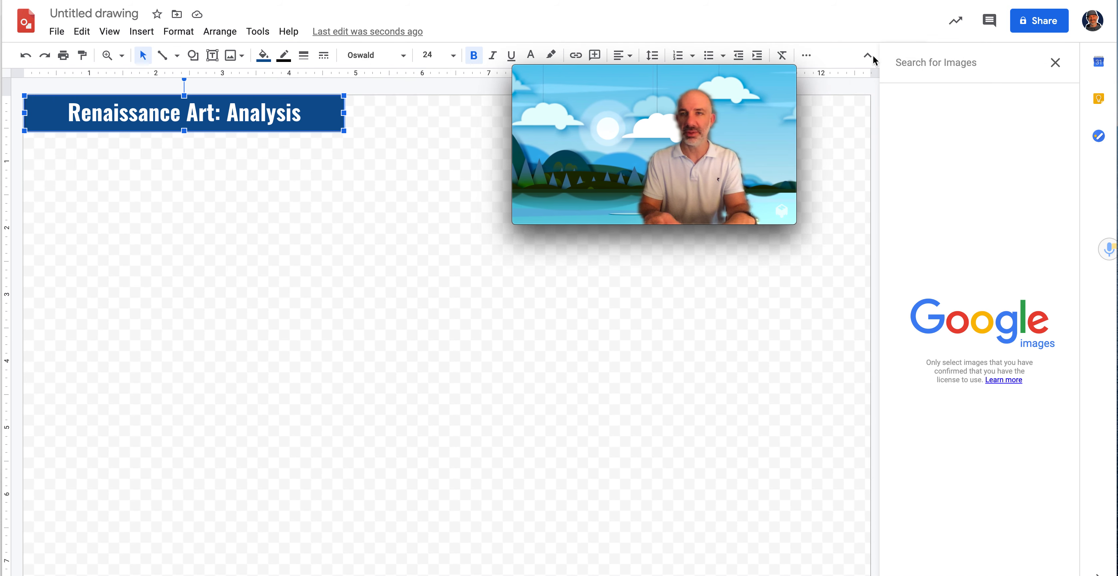
{"action": "left_click", "coordinate": [933, 65]}
{"action": "type", "text": "Last Supper"}
{"action": "key", "text": "Down"}
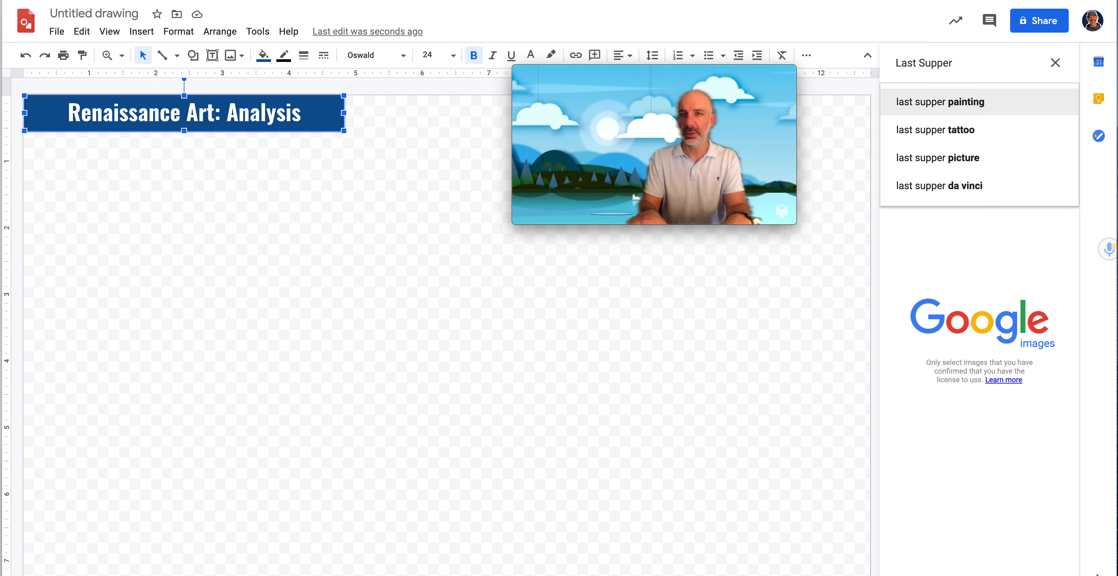
{"action": "key", "text": "Return"}
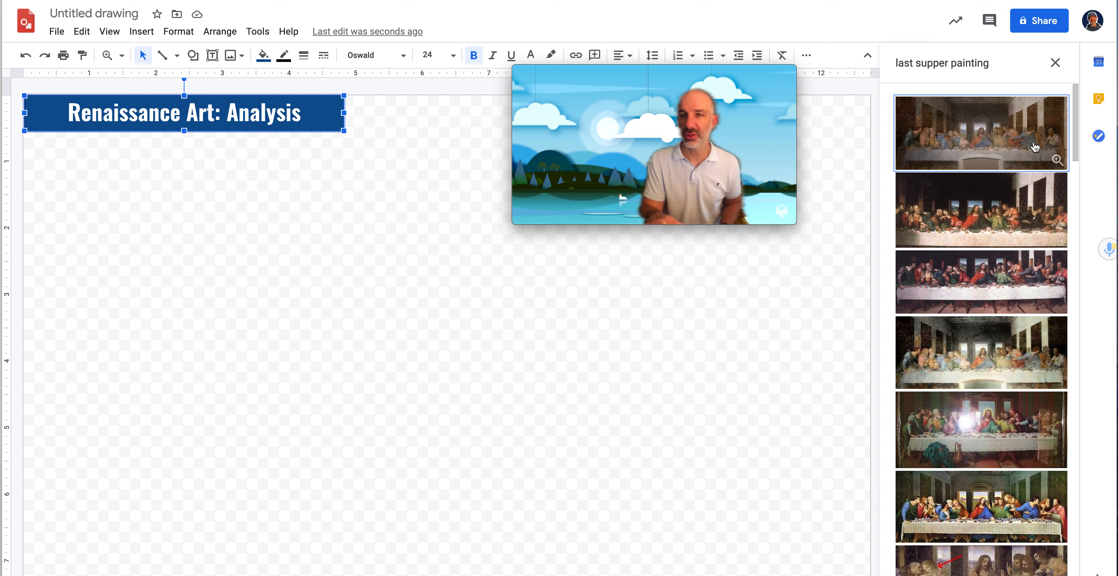
Insert the first Last Supper image, shrunk to about 3.5 inches wide, at the canvas's left edge below the title
{"action": "left_click", "coordinate": [1030, 132]}
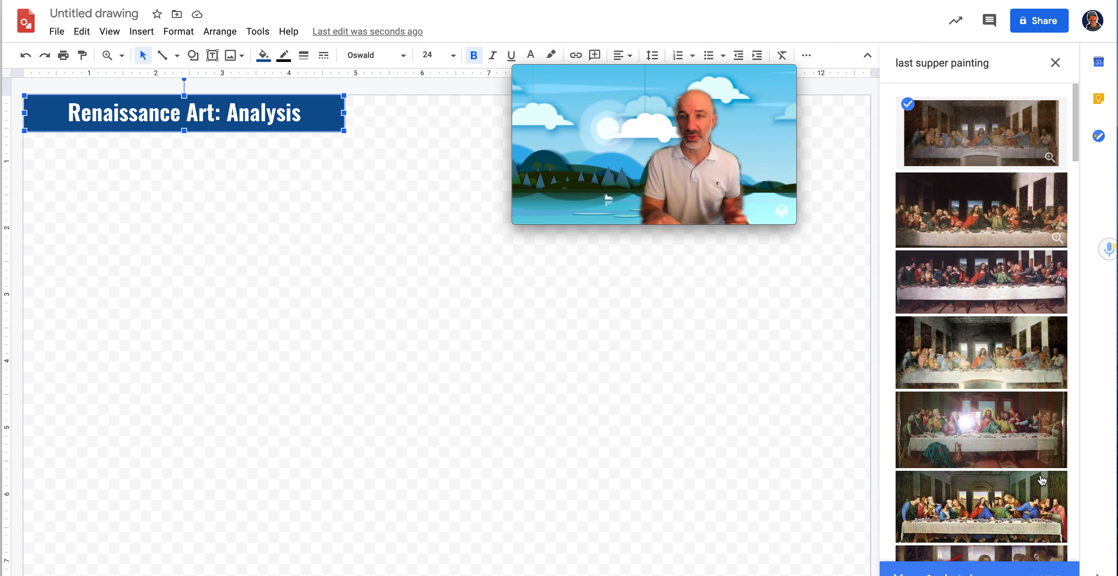
{"action": "left_click", "coordinate": [1044, 569]}
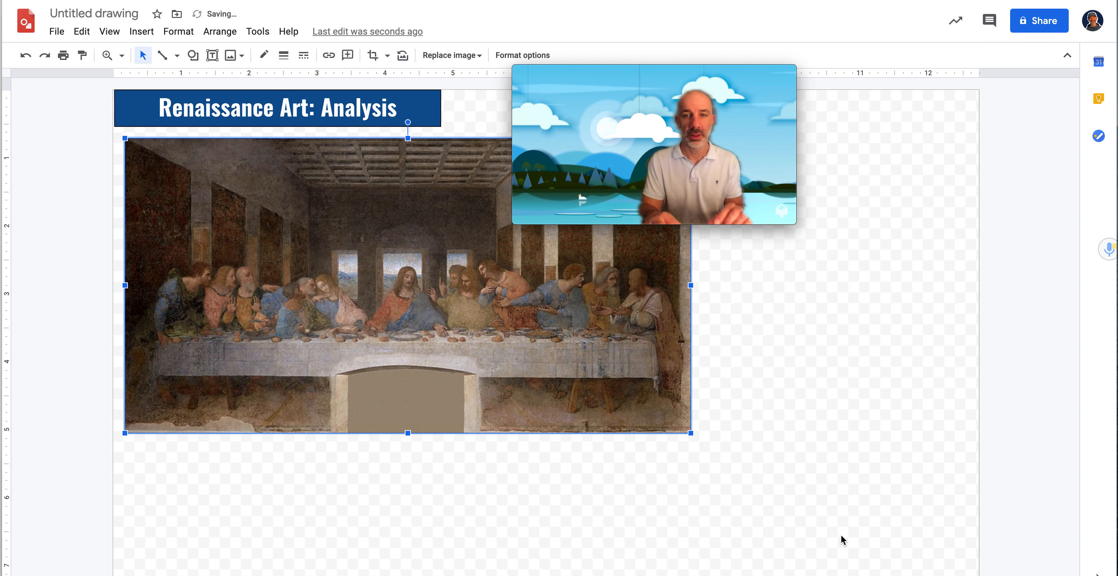
{"action": "left_click_drag", "start_coordinate": [691, 433], "coordinate": [363, 263]}
{"action": "left_click_drag", "start_coordinate": [223, 204], "coordinate": [214, 215]}
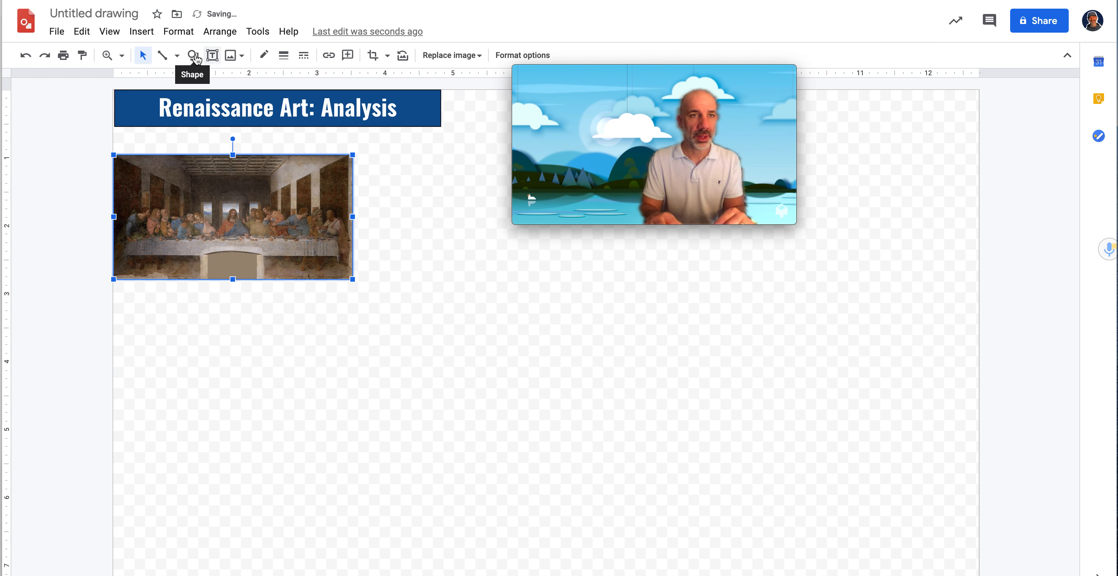
Draw a rectangle about 3.5 inches wide between the title and the painting, labeled "Painting 1: Last Supper"
{"action": "left_click", "coordinate": [193, 56]}
{"action": "mouse_move", "coordinate": [214, 80]}
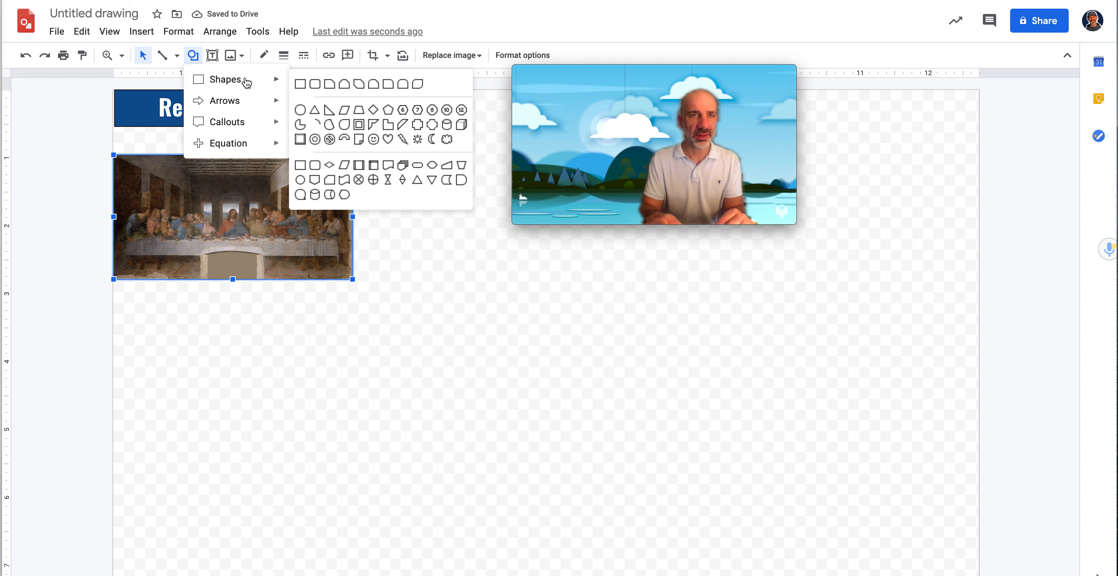
{"action": "left_click", "coordinate": [300, 83]}
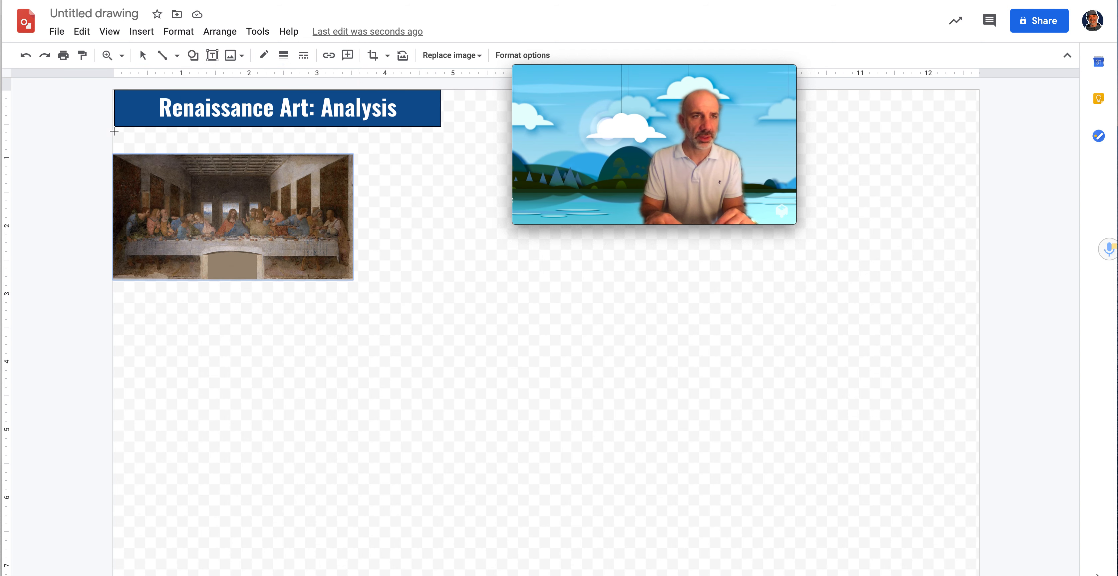
{"action": "mouse_move", "coordinate": [116, 126]}
{"action": "left_mouse_down"}
{"action": "mouse_move", "coordinate": [362, 145]}
{"action": "mouse_move", "coordinate": [353, 153]}
{"action": "left_mouse_up"}
{"action": "type", "text": "P"}
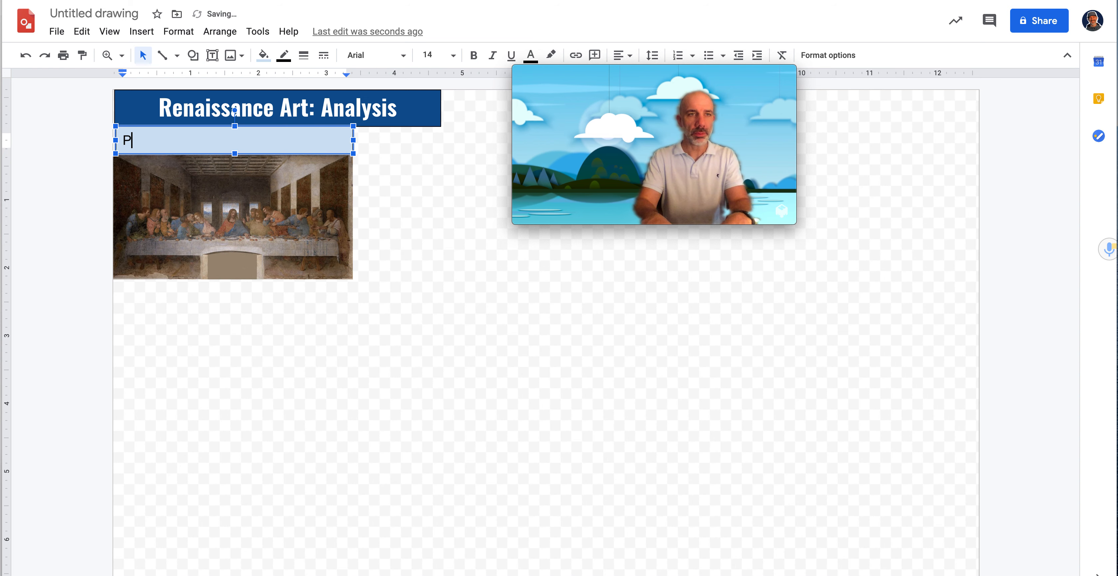
{"action": "type", "text": "aintin"}
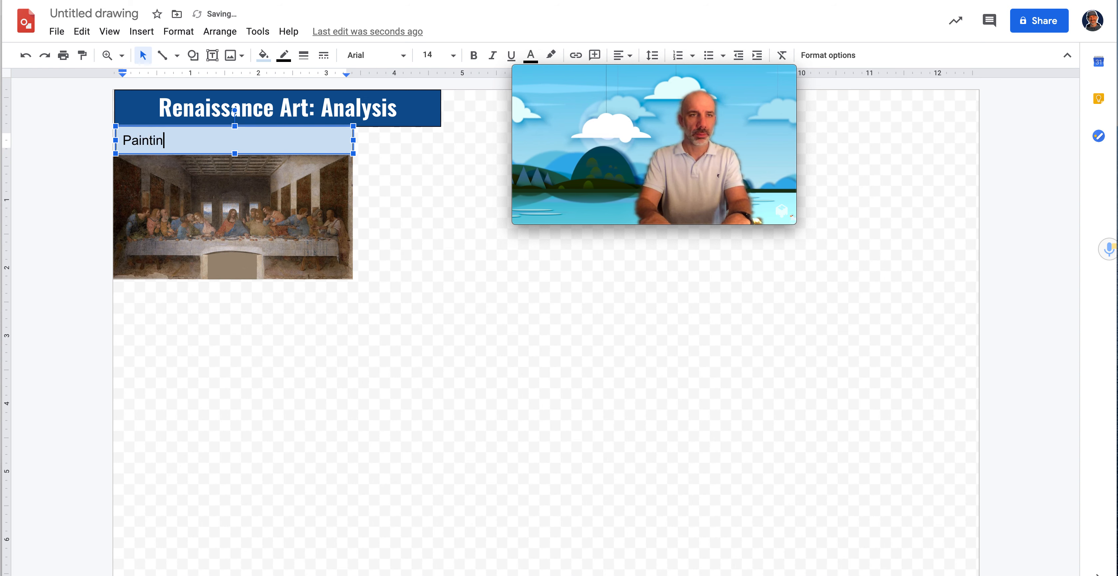
{"action": "type", "text": "g 1: Last Supper"}
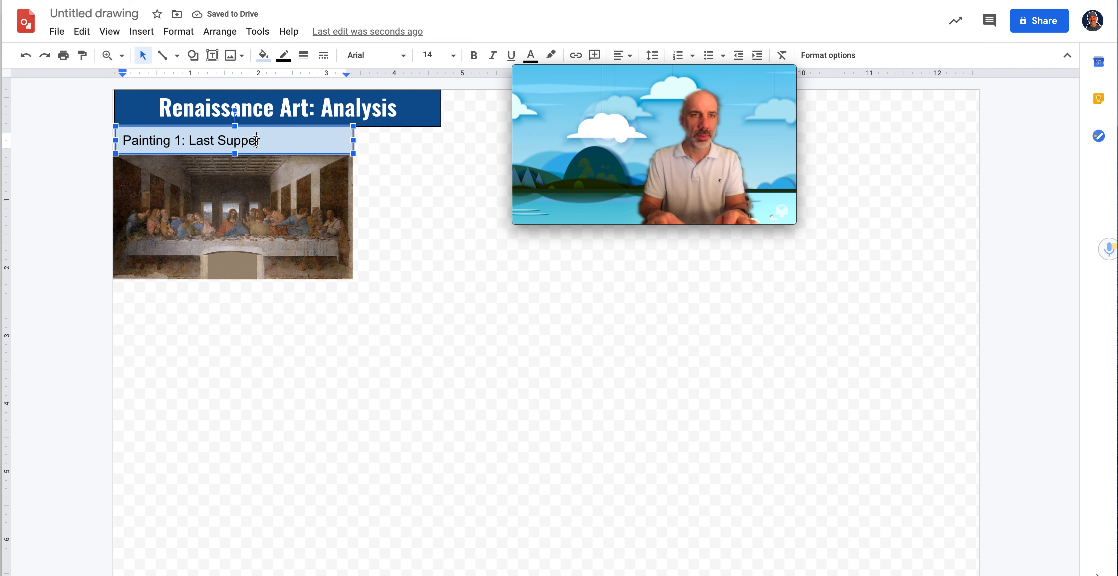
Center the "Painting 1: Last Supper" label text and set its font to Oswald
{"action": "key", "text": "ctrl+a"}
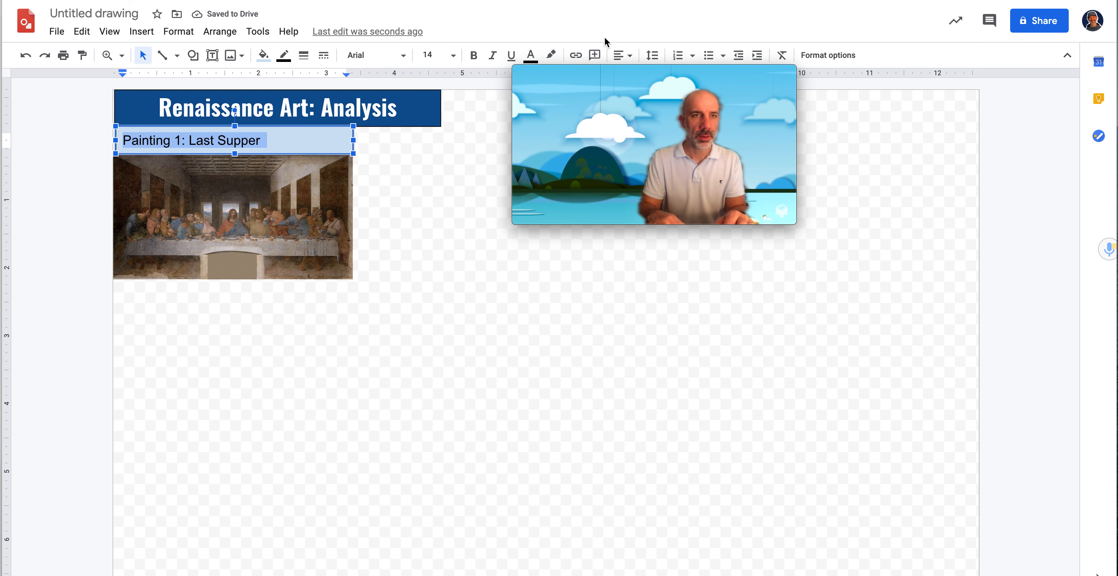
{"action": "left_click_drag", "start_coordinate": [626, 66], "coordinate": [829, 21]}
{"action": "left_click", "coordinate": [623, 55]}
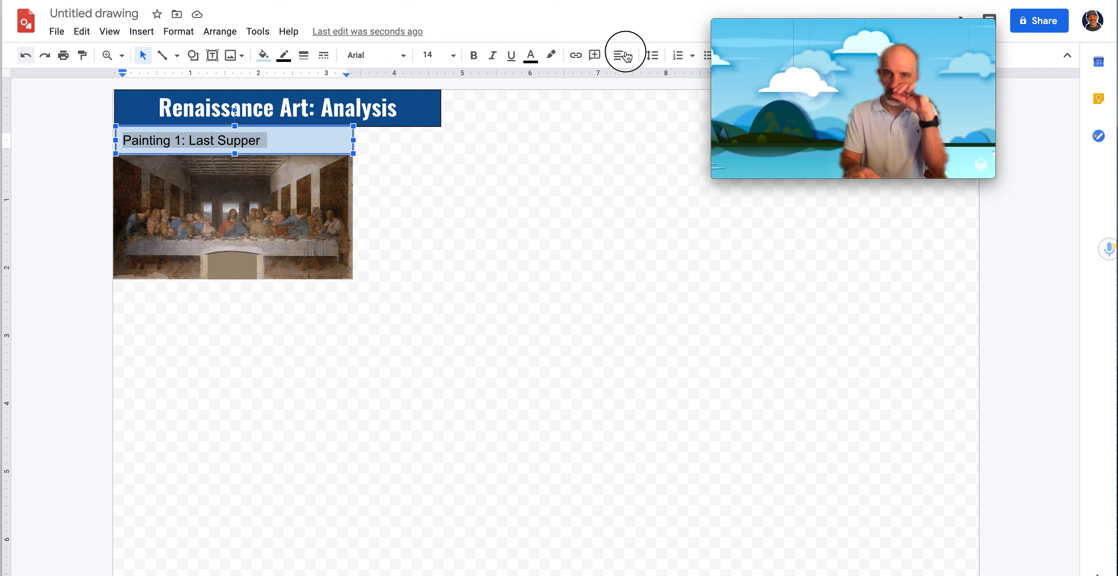
{"action": "left_click", "coordinate": [640, 77]}
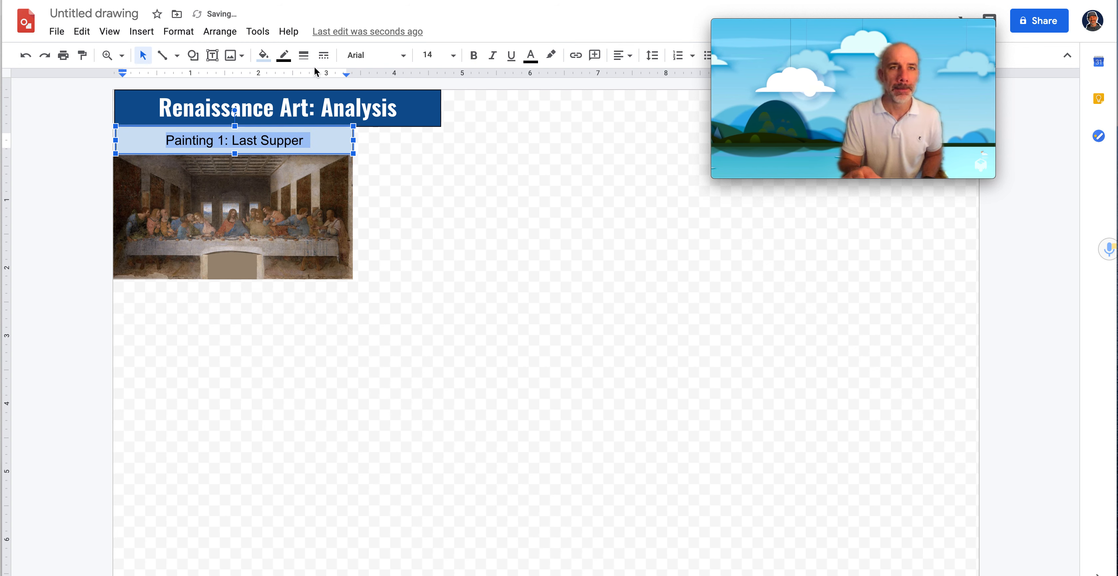
{"action": "left_click", "coordinate": [357, 55]}
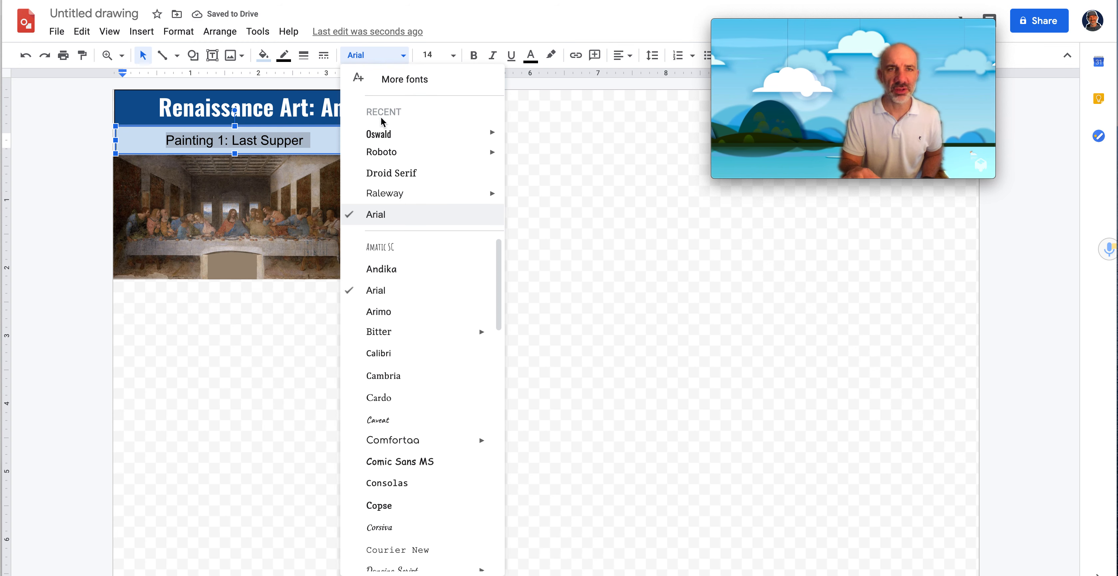
{"action": "left_click", "coordinate": [384, 135]}
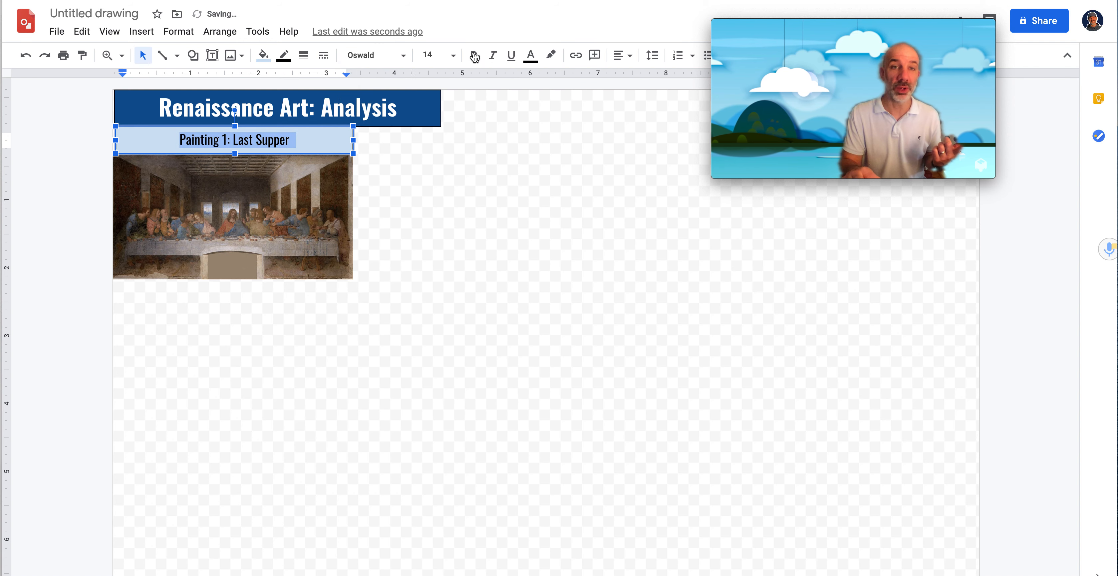
Format the Last Supper label with white text at size 18 and a light red fill
{"action": "left_click", "coordinate": [534, 63]}
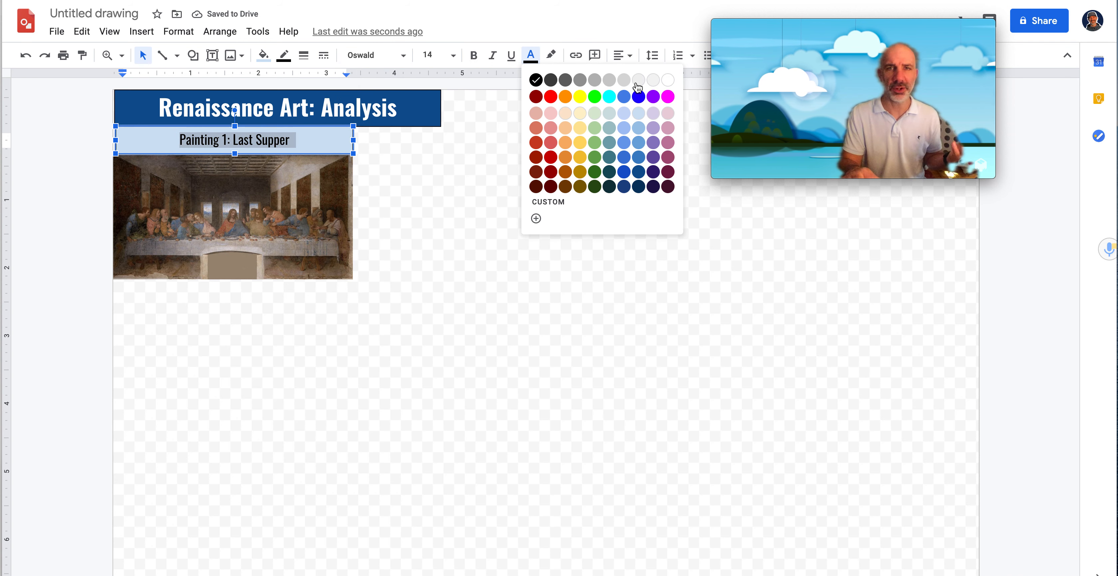
{"action": "left_click", "coordinate": [670, 78]}
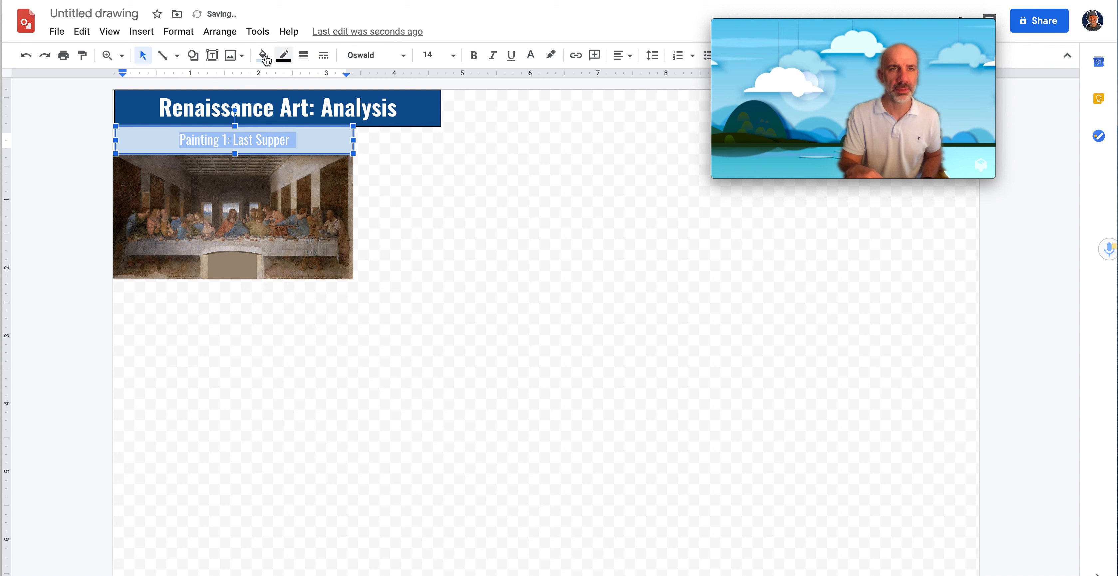
{"action": "left_click", "coordinate": [264, 56]}
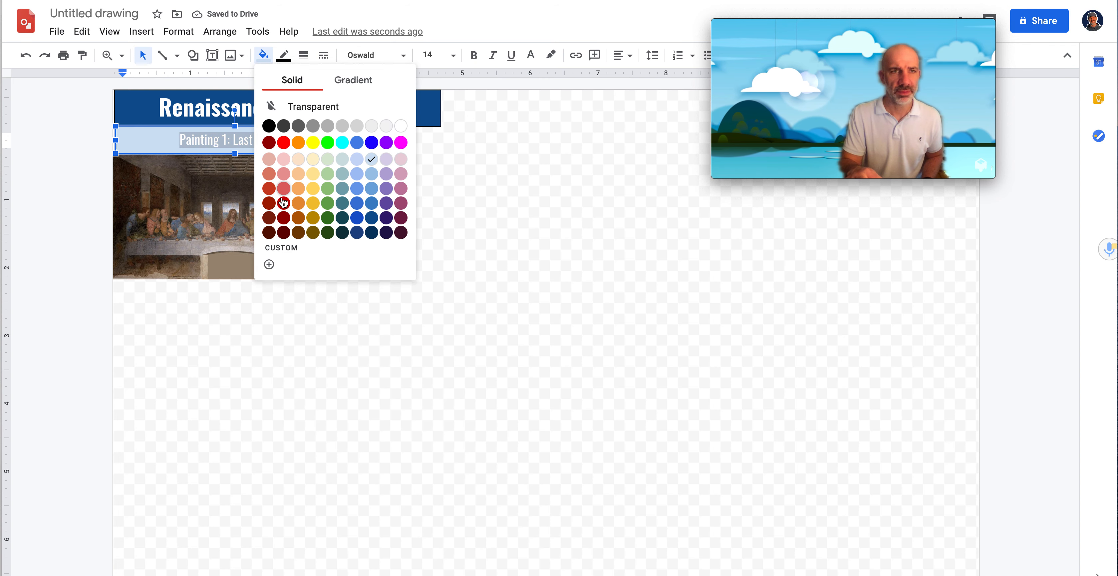
{"action": "left_click", "coordinate": [283, 188]}
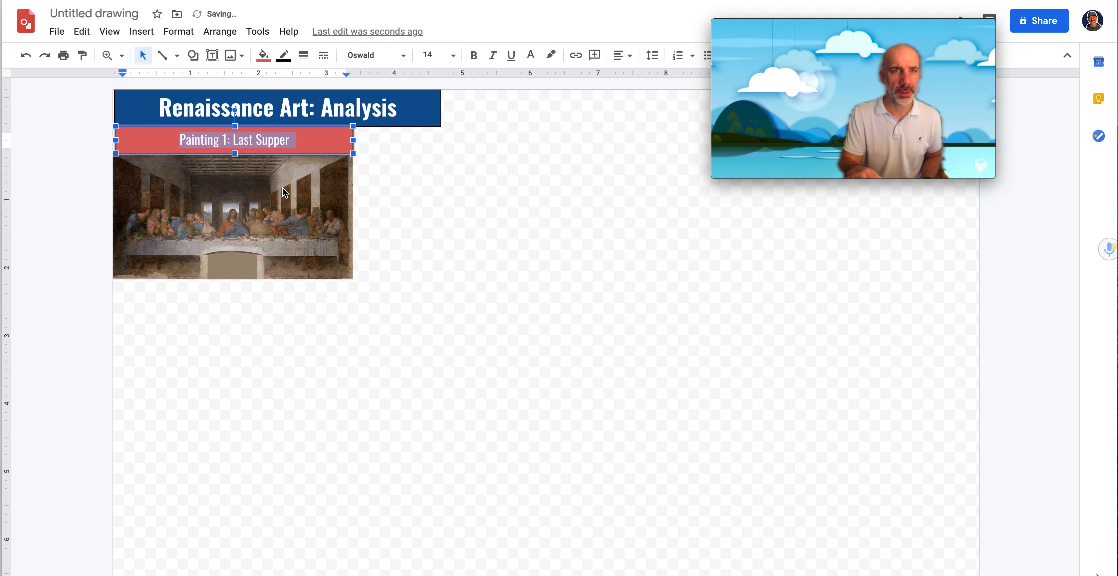
{"action": "left_click", "coordinate": [427, 55]}
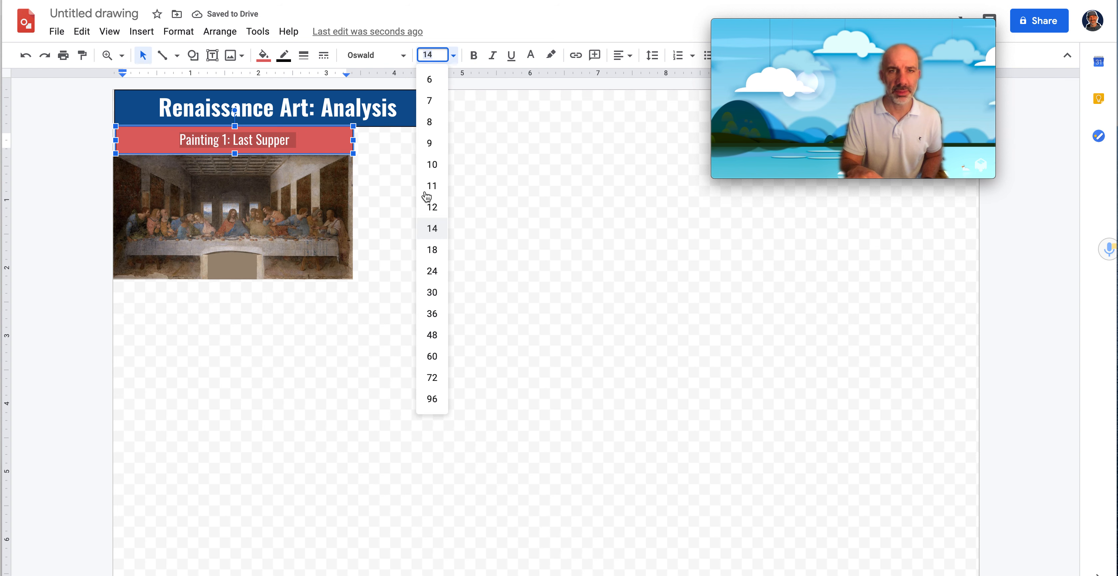
{"action": "left_click", "coordinate": [430, 249]}
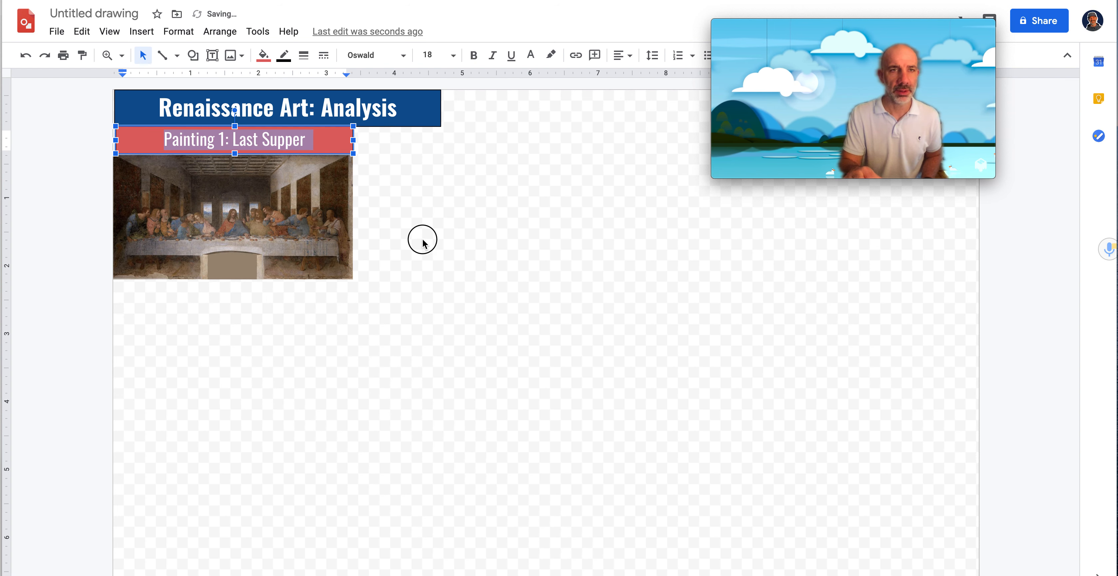
Shift the red label slightly left so its edges line up with the painting below it
{"action": "left_click", "coordinate": [423, 239]}
{"action": "left_click_drag", "start_coordinate": [343, 148], "coordinate": [337, 148]}
{"action": "key", "text": "Right"}
{"action": "key", "text": "Right"}
{"action": "key", "text": "Right"}
{"action": "key", "text": "Right"}
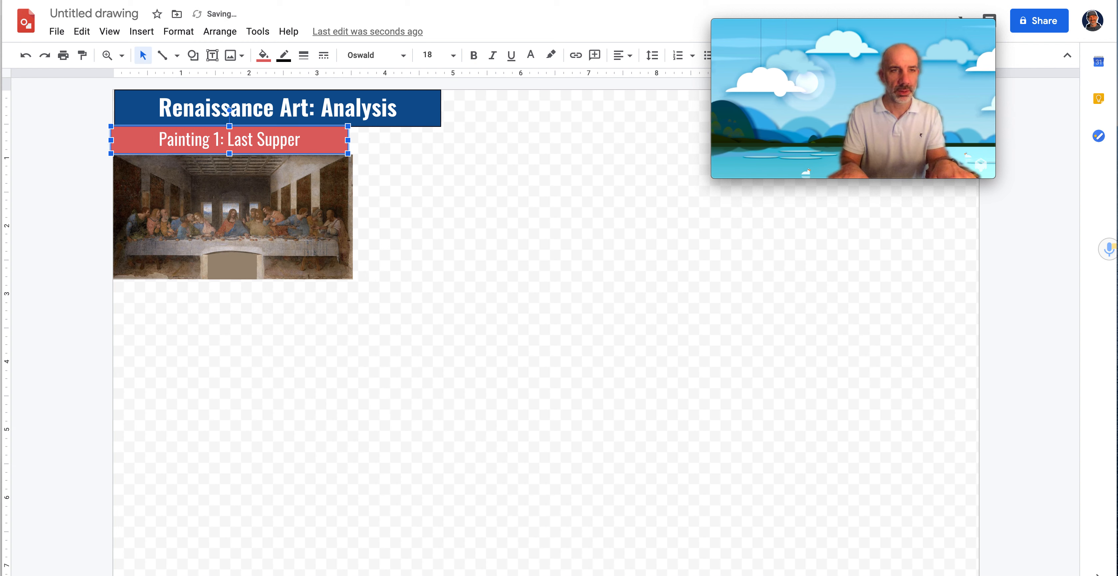
{"action": "left_click", "coordinate": [430, 242]}
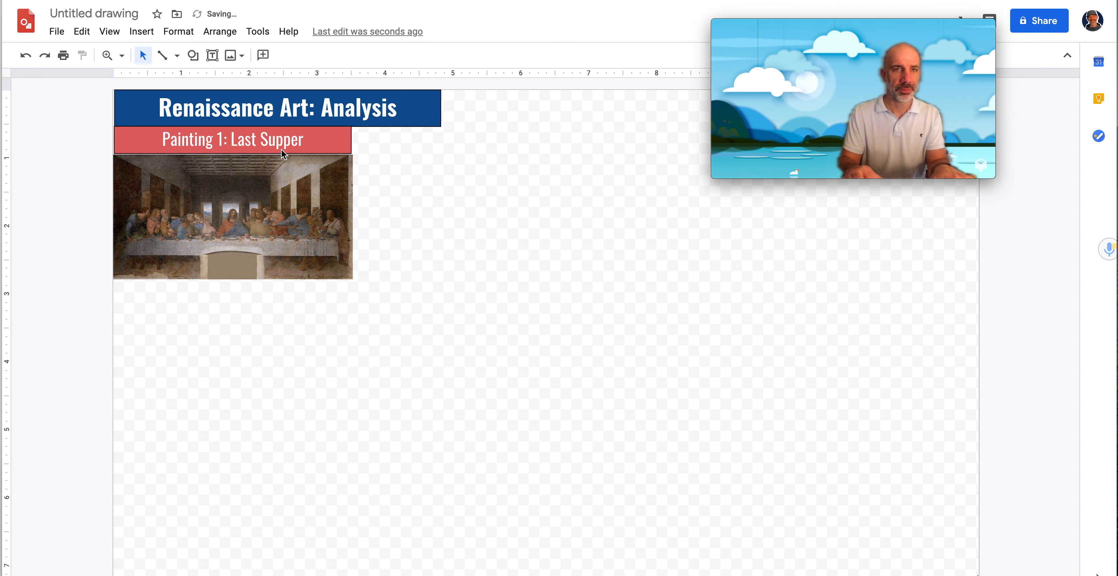
Duplicate the red Last Supper label and place the copy below the painting, aligned with the original
{"action": "left_click", "coordinate": [313, 138]}
{"action": "key", "text": "ctrl+d"}
{"action": "mouse_move", "coordinate": [329, 145]}
{"action": "left_mouse_down"}
{"action": "mouse_move", "coordinate": [305, 305]}
{"action": "mouse_move", "coordinate": [325, 295]}
{"action": "mouse_move", "coordinate": [324, 317]}
{"action": "left_mouse_up"}
Move the Last Supper label and painting together down about 0.25 inch, away from the title
{"action": "left_click", "coordinate": [397, 189]}
{"action": "mouse_move", "coordinate": [397, 188]}
{"action": "left_mouse_down"}
{"action": "mouse_move", "coordinate": [349, 138]}
{"action": "mouse_move", "coordinate": [332, 166]}
{"action": "left_mouse_up"}
{"action": "key", "text": "Up"}
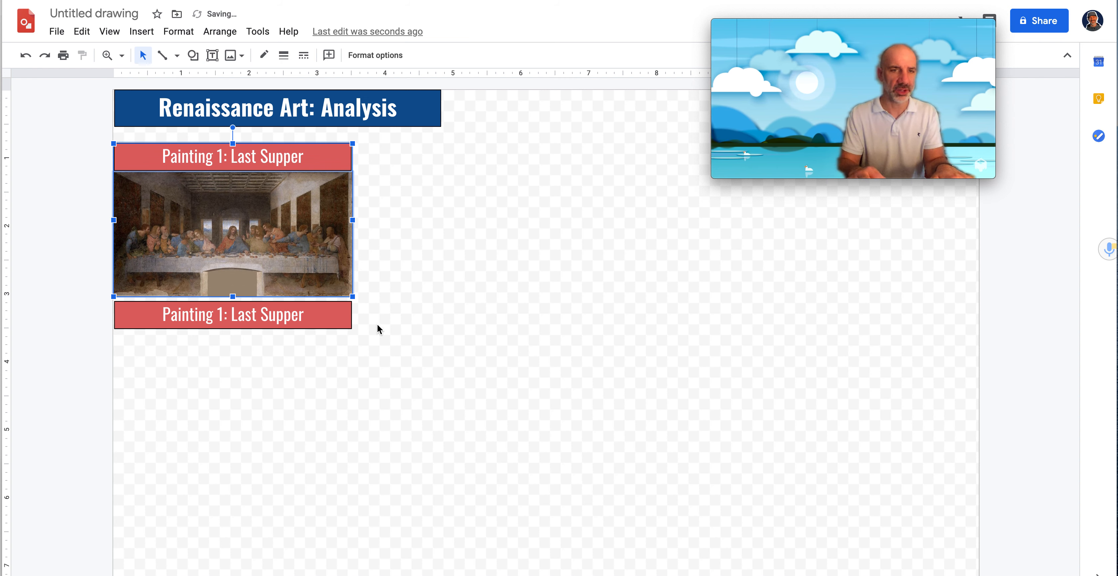
Replace the copied label's text below the painting with "Sculpture 2: Pieta"
{"action": "left_click", "coordinate": [306, 316]}
{"action": "left_click_drag", "start_coordinate": [302, 316], "coordinate": [241, 311]}
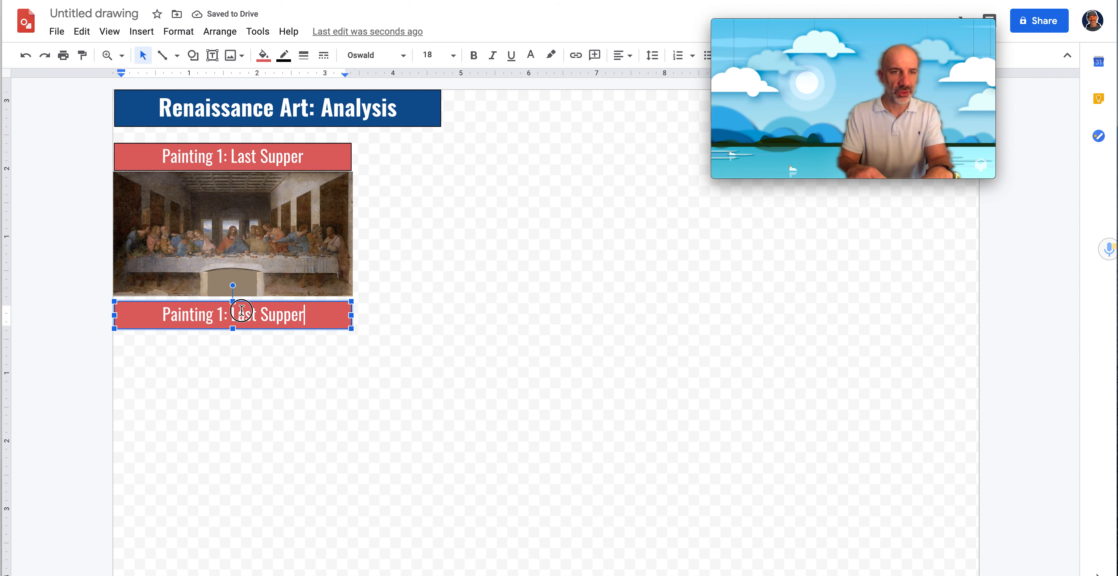
{"action": "key", "text": "BackSpace"}
{"action": "key", "text": "BackSpace"}
{"action": "key", "text": "BackSpace"}
{"action": "key", "text": "BackSpace"}
{"action": "key", "text": "BackSpace"}
{"action": "key", "text": "BackSpace"}
{"action": "key", "text": "BackSpace"}
{"action": "key", "text": "BackSpace"}
{"action": "key", "text": "BackSpace"}
{"action": "key", "text": "BackSpace"}
{"action": "key", "text": "BackSpace"}
{"action": "key", "text": "BackSpace"}
{"action": "key", "text": "BackSpace"}
{"action": "key", "text": "BackSpace"}
{"action": "key", "text": "BackSpace"}
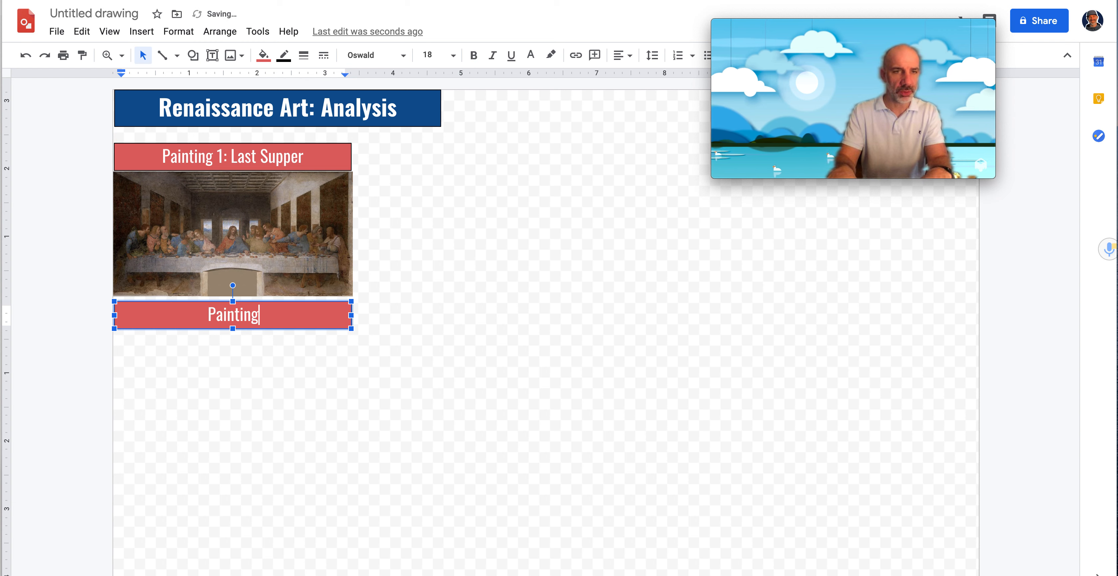
{"action": "type", "text": "Sculj"}
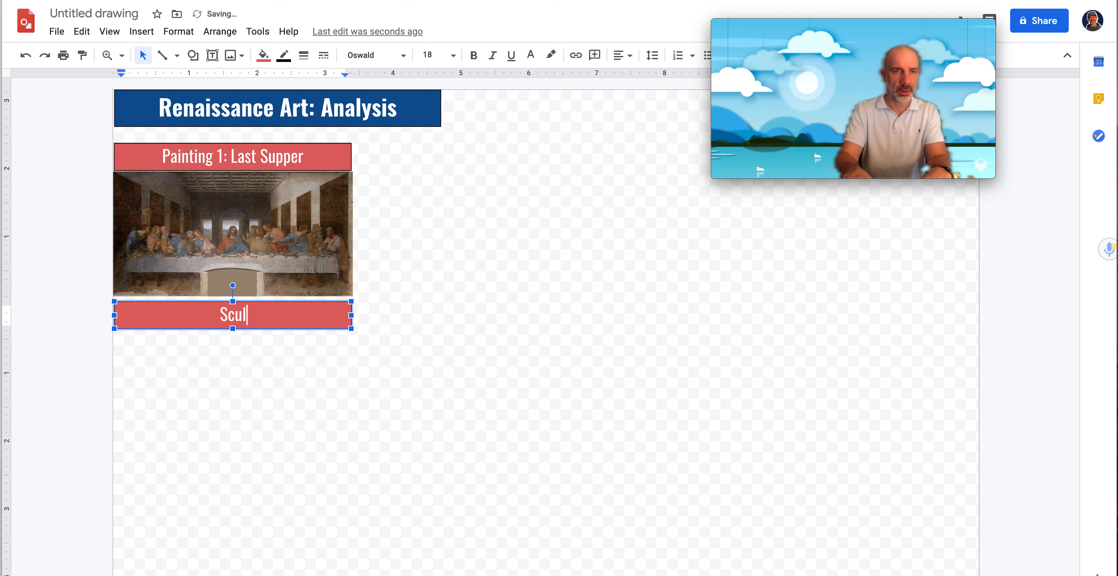
{"action": "key", "text": "BackSpace"}
{"action": "type", "text": "pture 2: Pieta"}
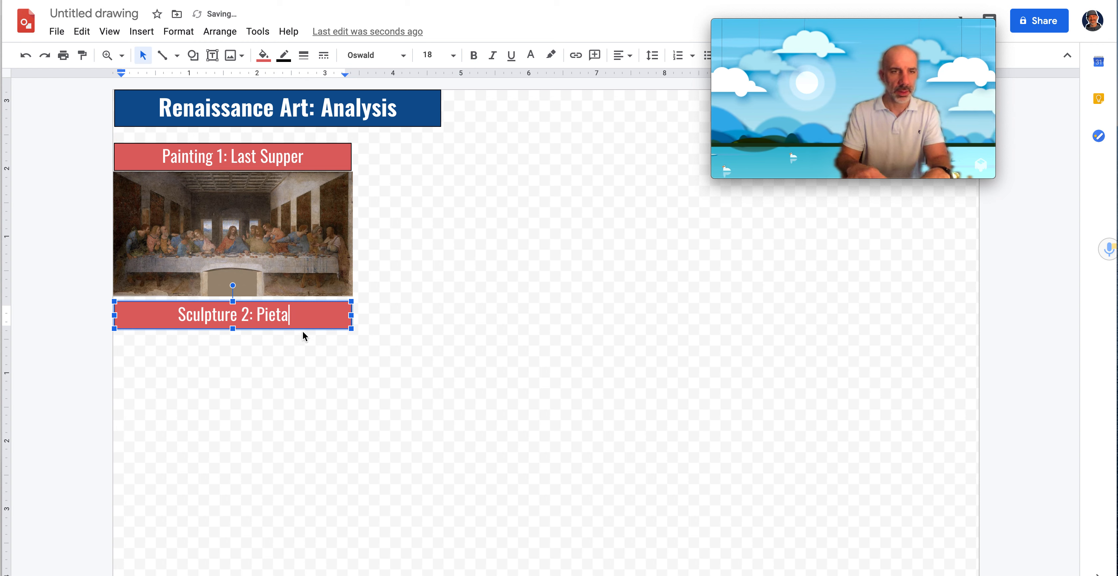
{"action": "type", "text": "Painting 1: Last Supper"}
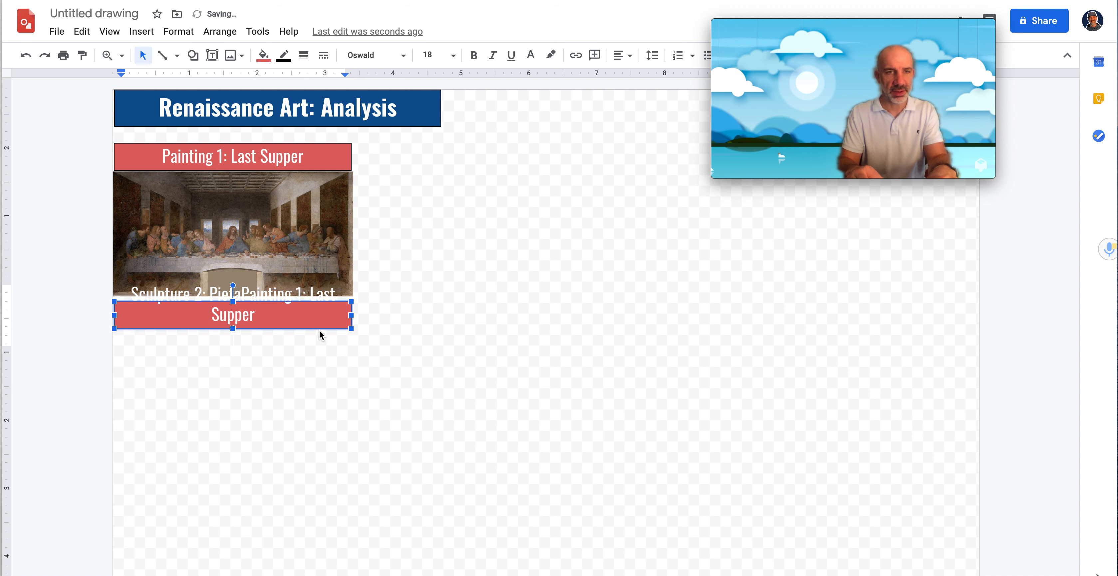
{"action": "left_click", "coordinate": [320, 330]}
{"action": "left_click", "coordinate": [26, 55]}
Duplicate the "Sculpture 2: Pieta" label and place the copy about 2 inches below it, aligned with it
{"action": "left_click", "coordinate": [330, 326]}
{"action": "key", "text": "ctrl+d"}
{"action": "left_click_drag", "start_coordinate": [331, 331], "coordinate": [320, 464]}
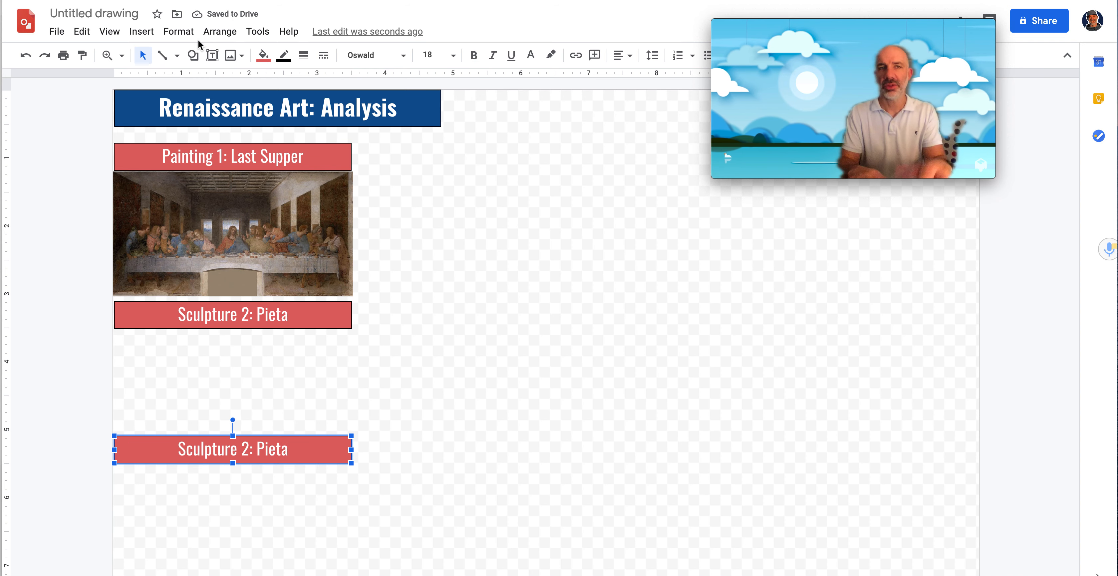
{"action": "left_click", "coordinate": [231, 56]}
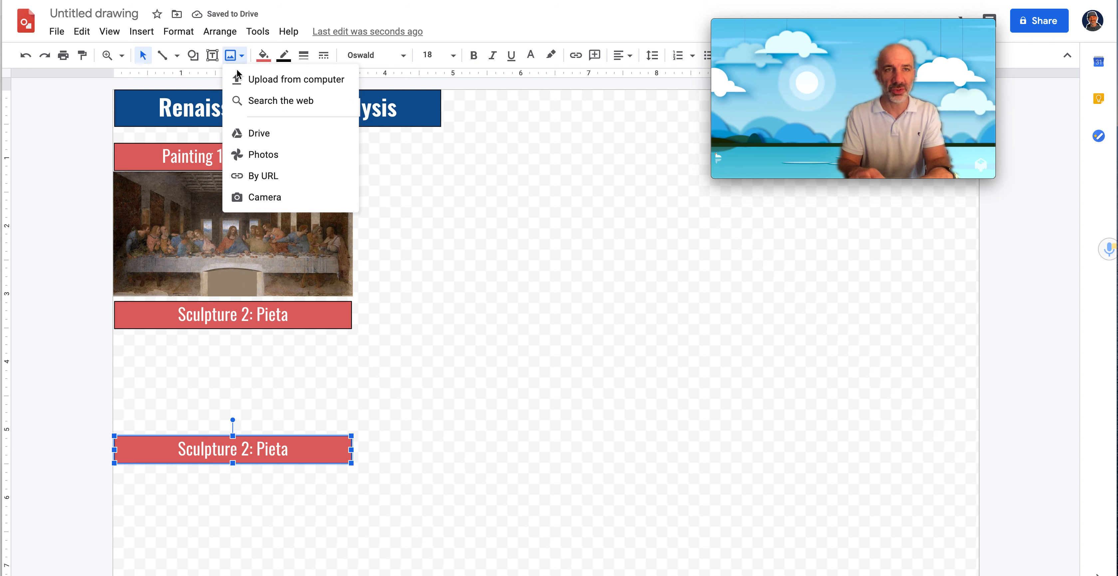
{"action": "left_click", "coordinate": [251, 101]}
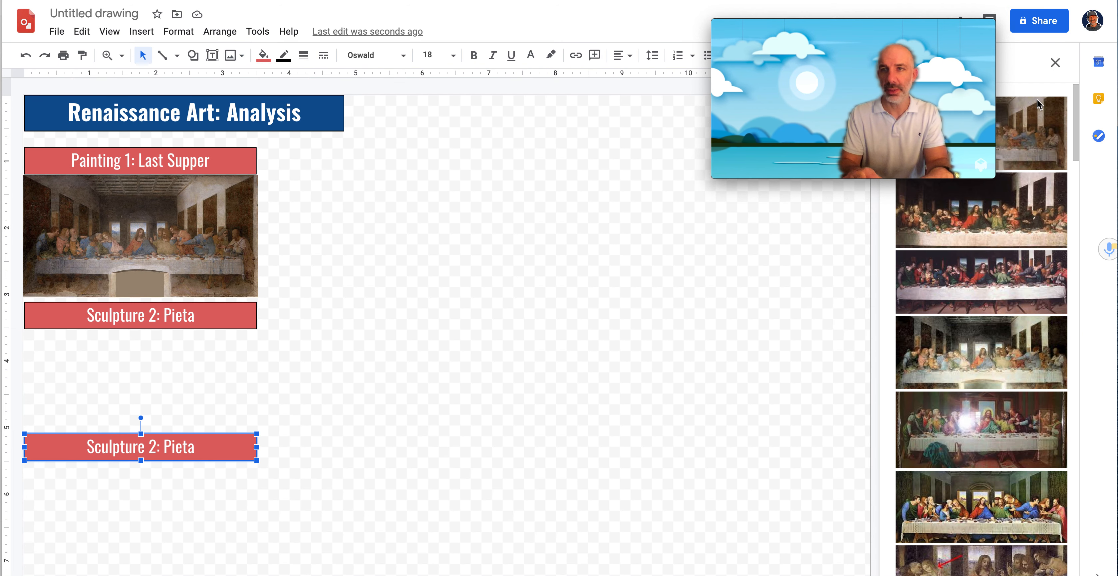
{"action": "left_click", "coordinate": [1051, 63]}
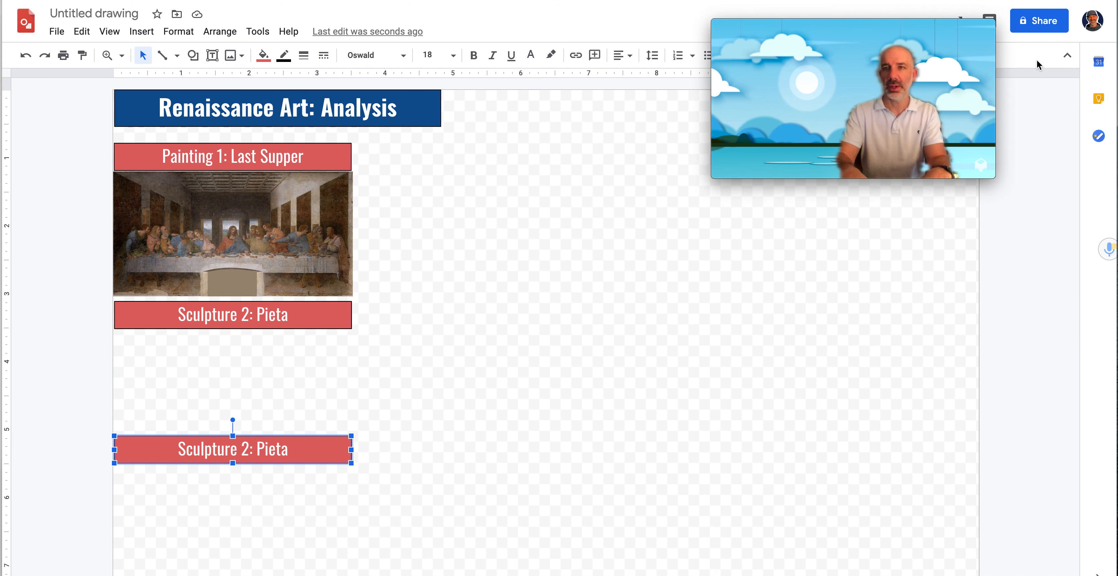
Search the web for images of "Pieta" from within the drawing
{"action": "left_click", "coordinate": [212, 56]}
{"action": "left_click", "coordinate": [231, 55]}
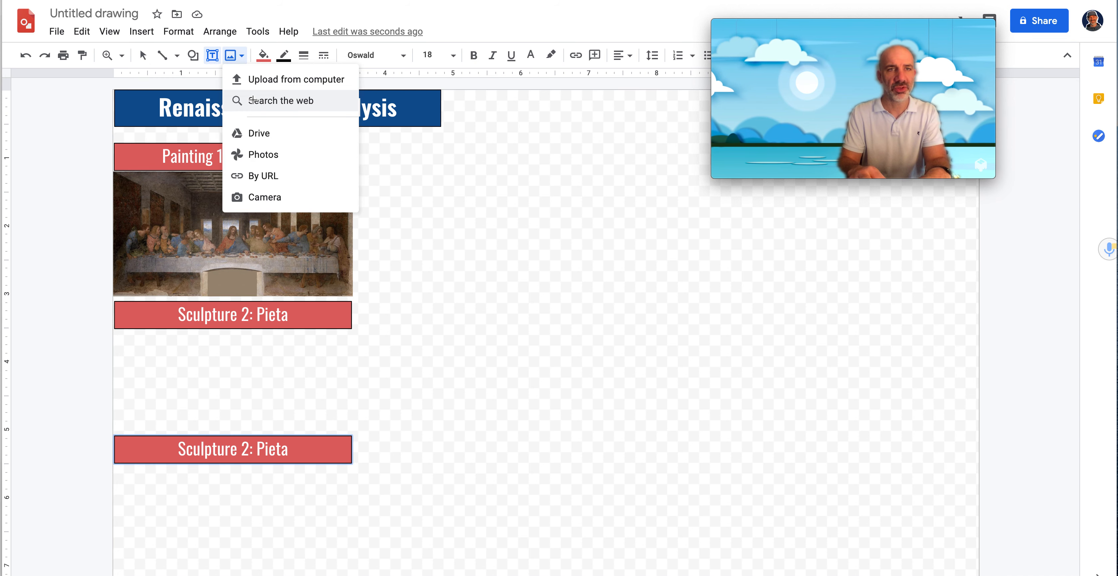
{"action": "left_click", "coordinate": [254, 100]}
{"action": "left_click", "coordinate": [971, 65]}
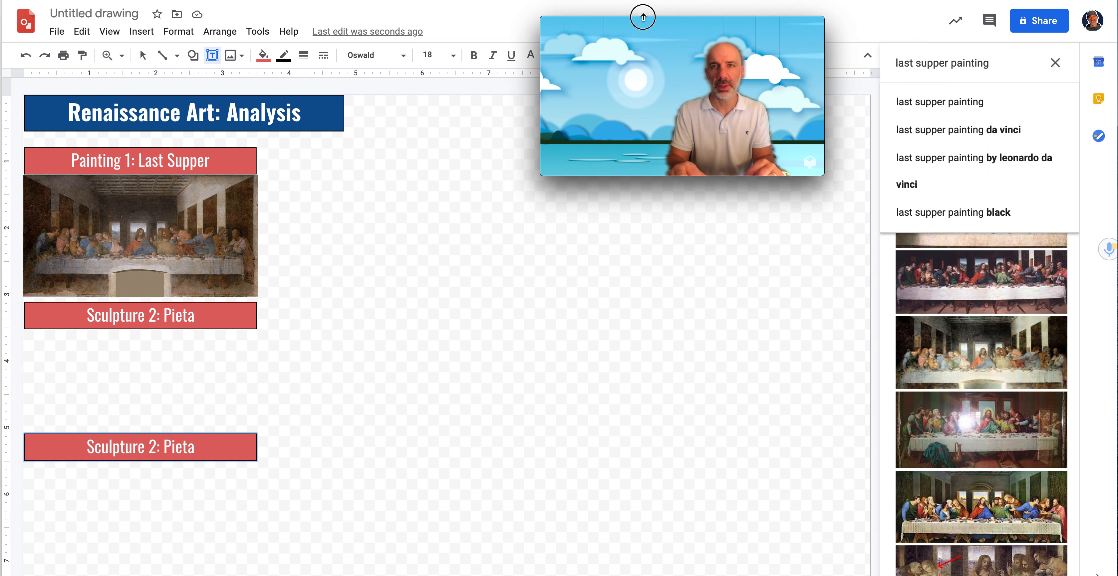
{"action": "double_click", "coordinate": [972, 61]}
{"action": "triple_click", "coordinate": [973, 60]}
{"action": "type", "text": "Pieta"}
{"action": "key", "text": "Return"}
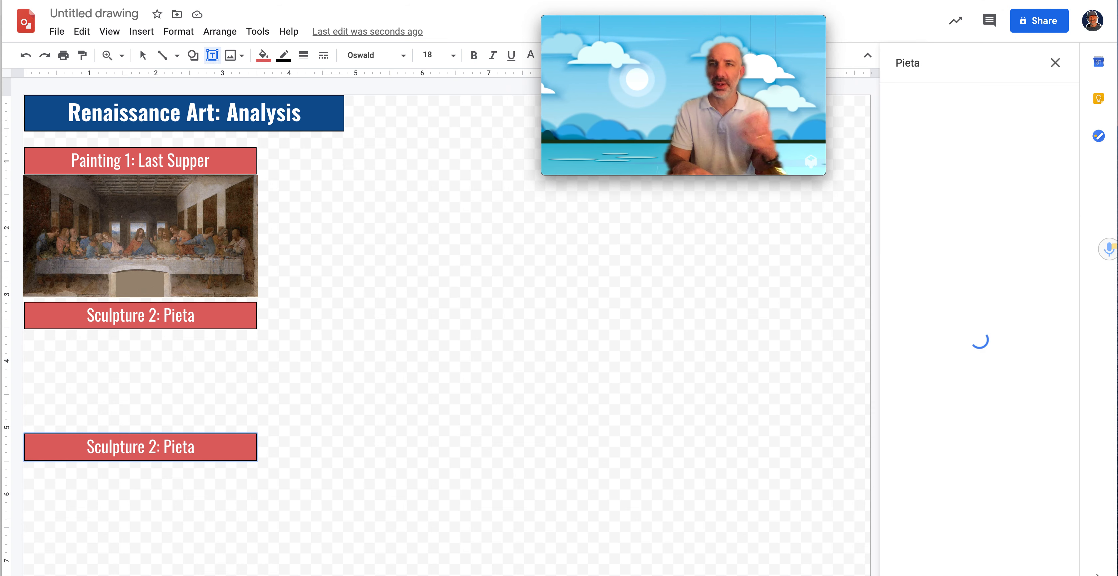
Insert the first Pieta image, shrunk to about 1.4 inches wide, at the left between the two "Sculpture 2: Pieta" labels
{"action": "left_click", "coordinate": [958, 138]}
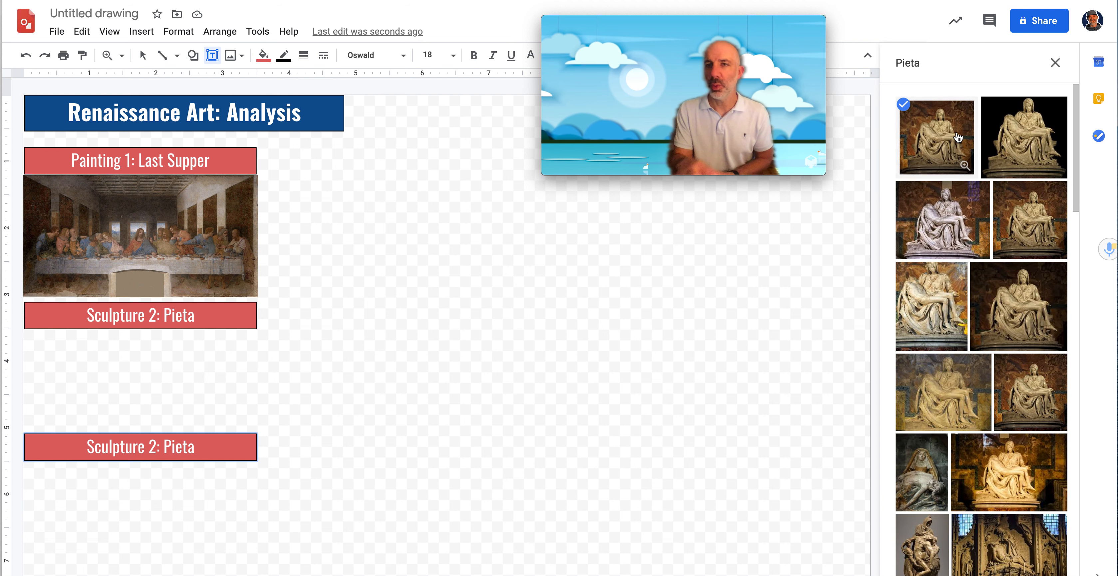
{"action": "left_click", "coordinate": [1044, 575]}
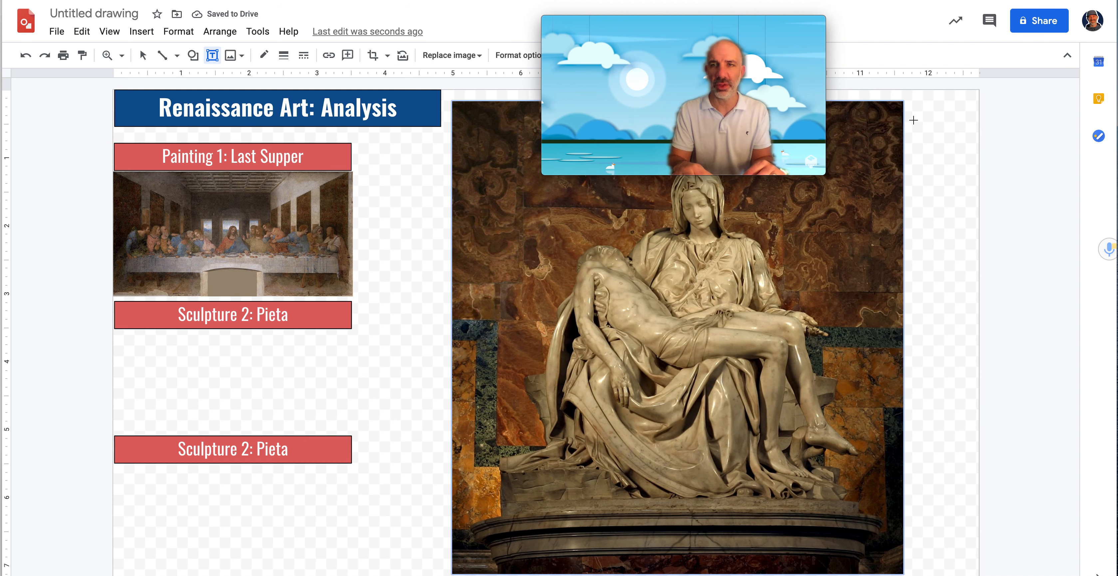
{"action": "scroll", "coordinate": [883, 130], "scroll_direction": "right", "scroll_amount": 5}
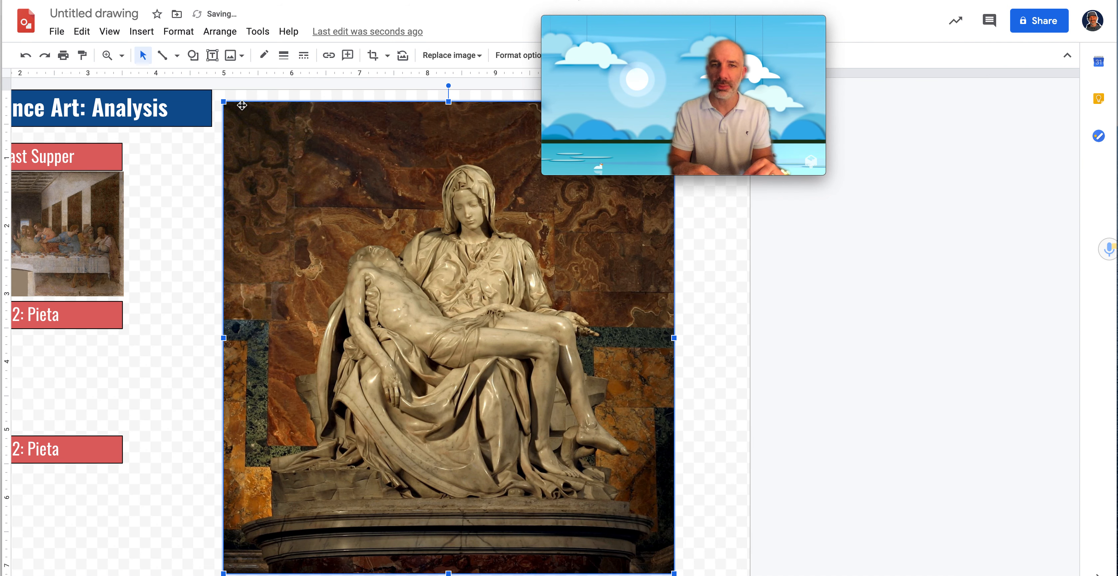
{"action": "scroll", "coordinate": [242, 105], "scroll_direction": "left", "scroll_amount": 5}
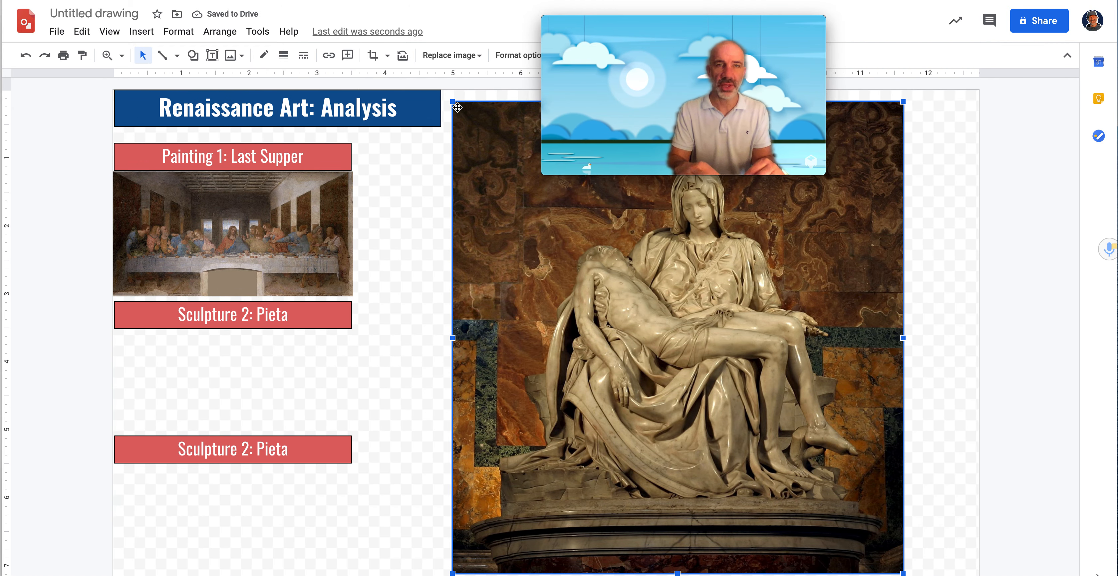
{"action": "left_click_drag", "start_coordinate": [452, 101], "coordinate": [164, 367]}
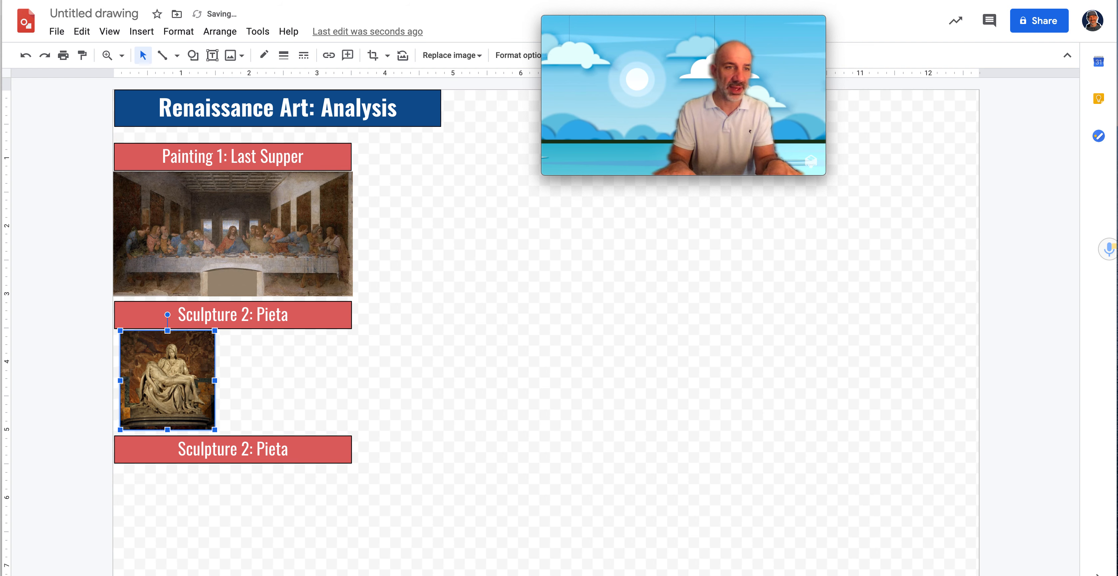
{"action": "key", "text": "shift+Left"}
{"action": "key", "text": "shift+Left"}
{"action": "key", "text": "shift+Left"}
{"action": "key", "text": "shift+Up"}
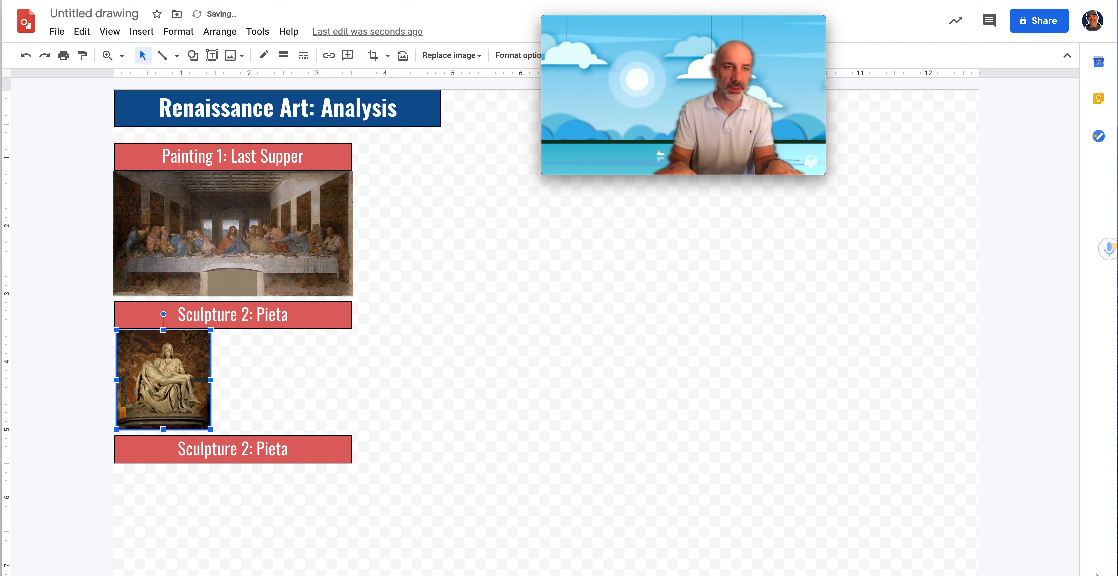
{"action": "left_click", "coordinate": [375, 393]}
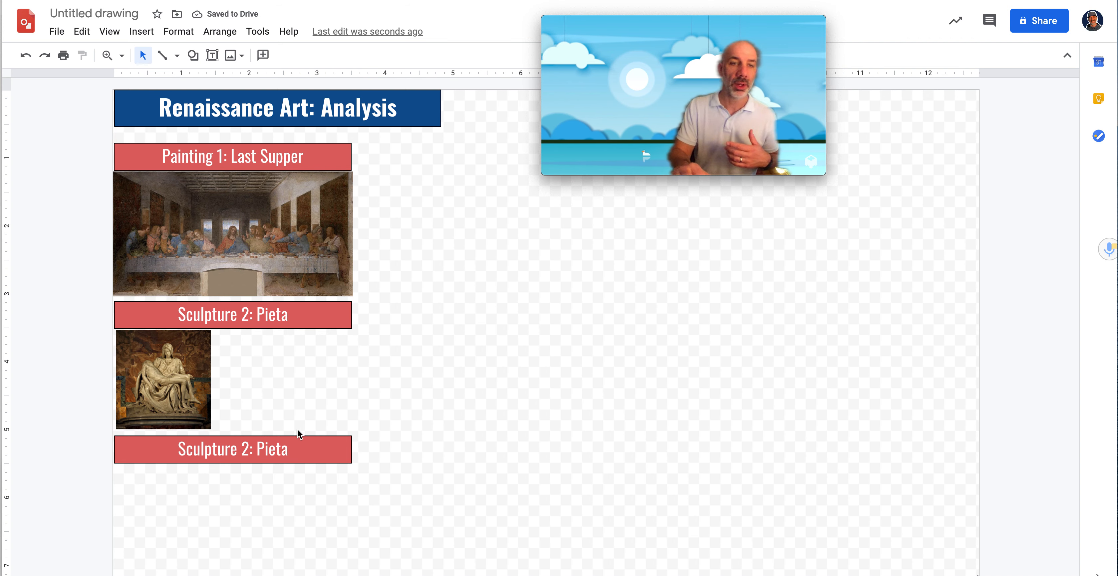
Replace the text of the lowest red label with "Sculpture 3: David"
{"action": "left_click", "coordinate": [273, 447]}
{"action": "left_click", "coordinate": [289, 448]}
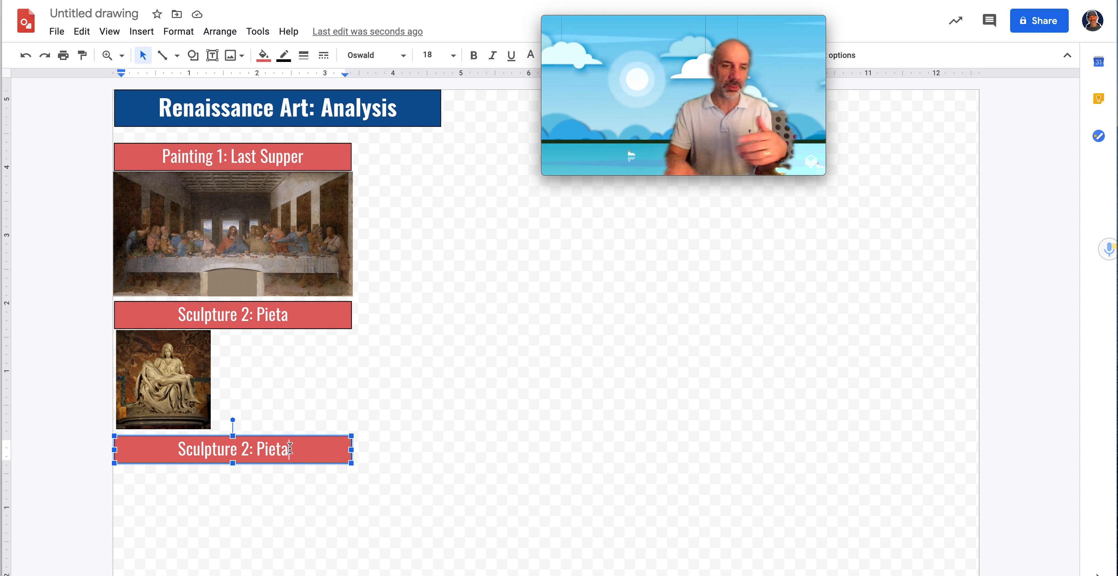
{"action": "key", "text": "BackSpace"}
{"action": "key", "text": "BackSpace"}
{"action": "key", "text": "BackSpace"}
{"action": "key", "text": "BackSpace"}
{"action": "key", "text": "BackSpace"}
{"action": "key", "text": "BackSpace"}
{"action": "key", "text": "BackSpace"}
{"action": "key", "text": "BackSpace"}
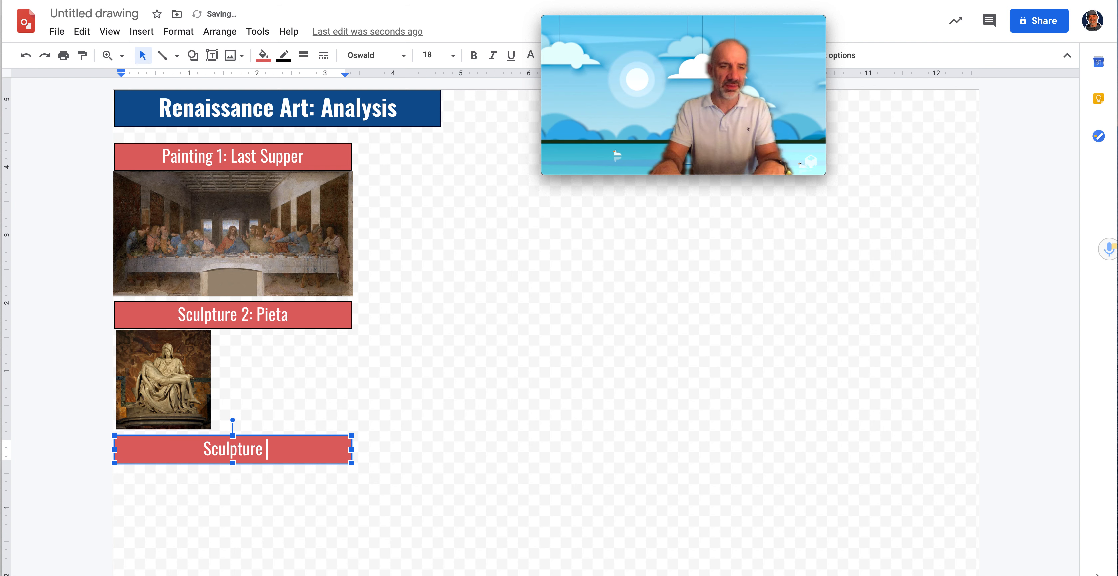
{"action": "type", "text": "3: David"}
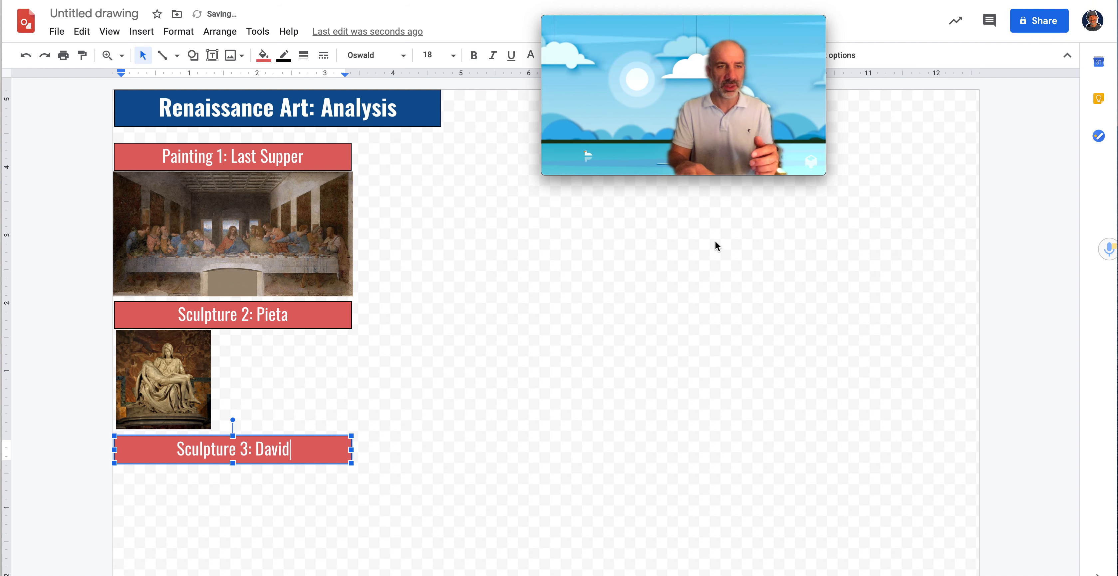
Search the web for images of "The David" from within the drawing and insert the close-up of the statue
{"action": "left_click", "coordinate": [212, 55]}
{"action": "left_click", "coordinate": [233, 55]}
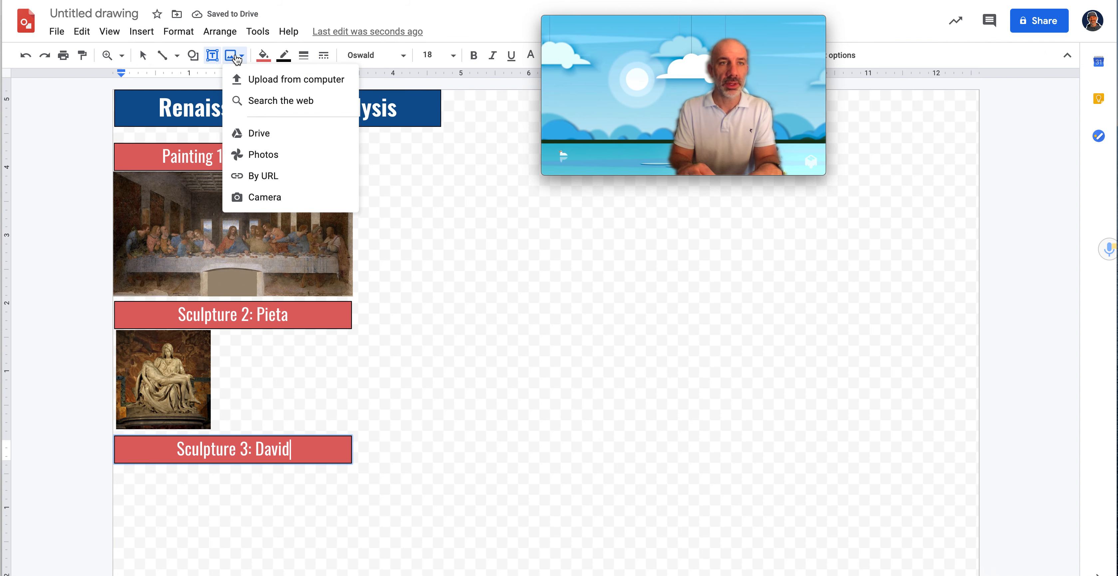
{"action": "left_click", "coordinate": [252, 100]}
{"action": "double_click", "coordinate": [934, 69]}
{"action": "type", "text": "The David"}
{"action": "key", "text": "Return"}
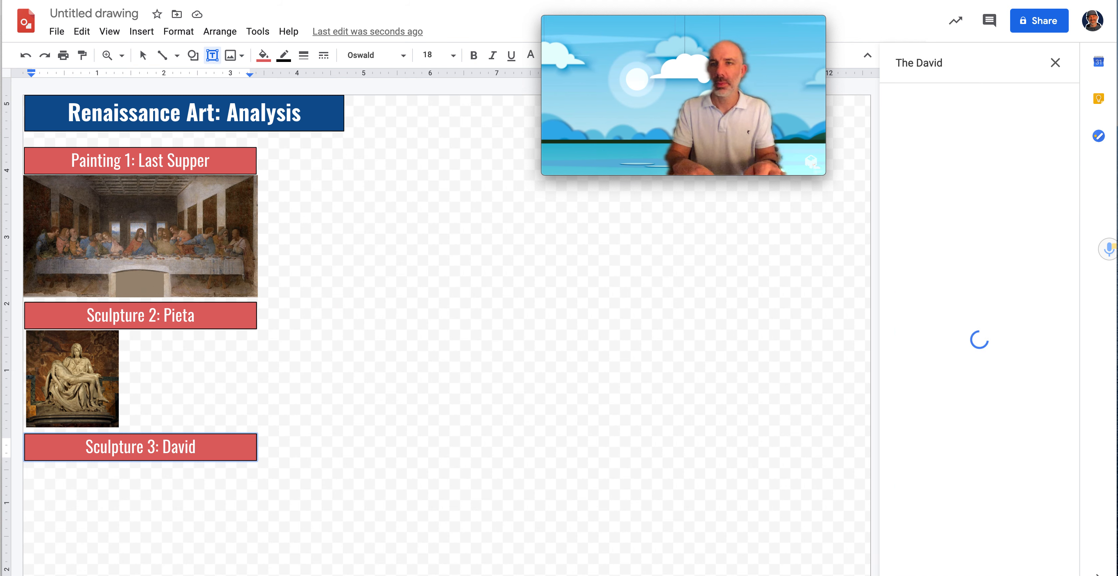
{"action": "left_click", "coordinate": [990, 143]}
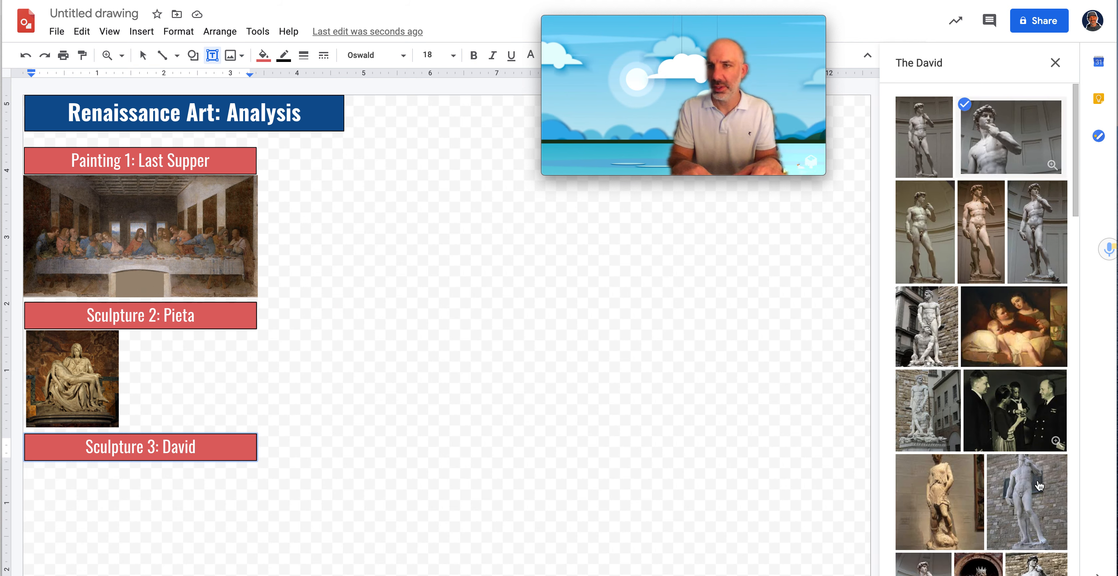
{"action": "left_click", "coordinate": [1038, 572]}
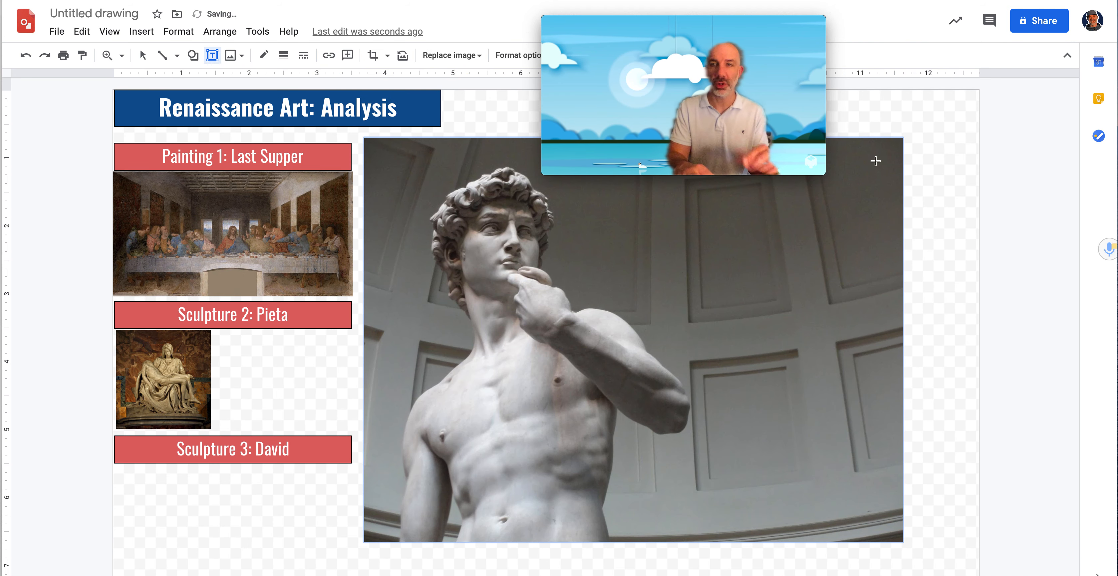
{"action": "left_click", "coordinate": [894, 156]}
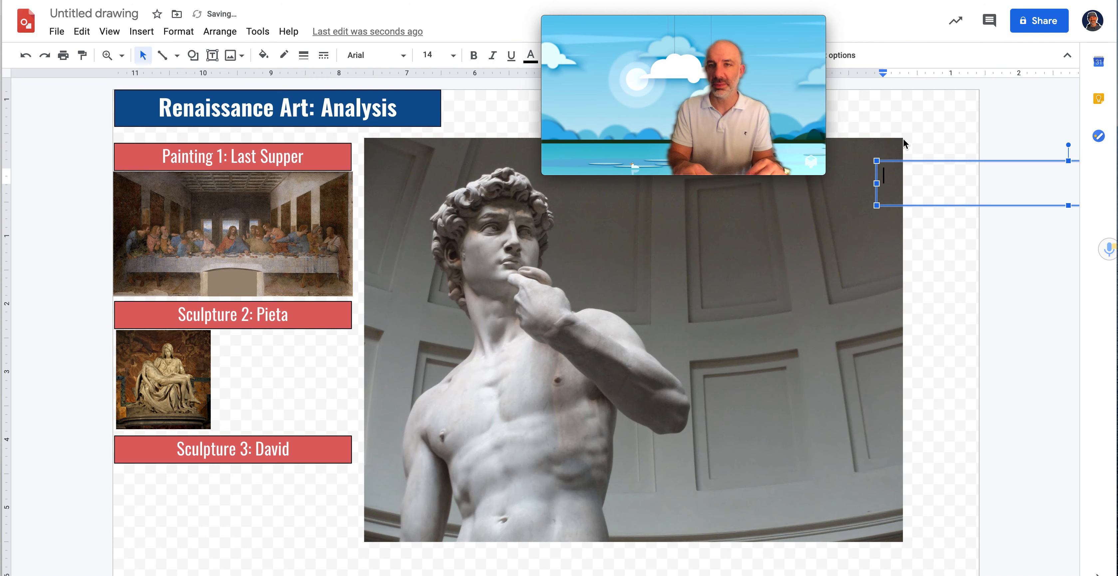
{"action": "left_click", "coordinate": [906, 161]}
{"action": "key", "text": "Delete"}
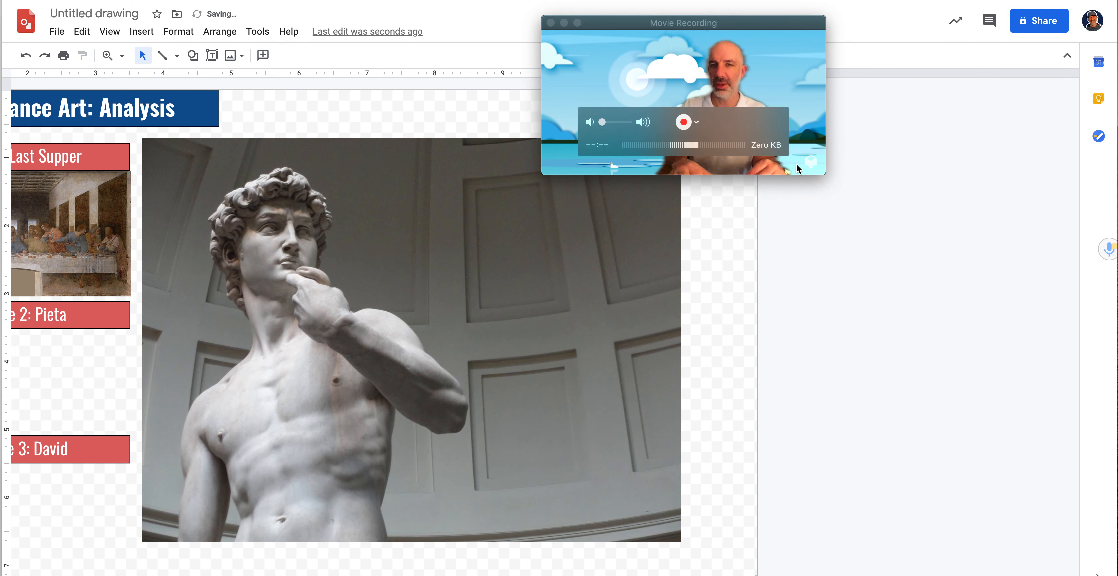
Shrink the David image to about 2.1 inches wide and place it directly below the "Sculpture 3: David" label
{"action": "left_click", "coordinate": [524, 258]}
{"action": "scroll", "coordinate": [523, 257], "scroll_direction": "left", "scroll_amount": 5}
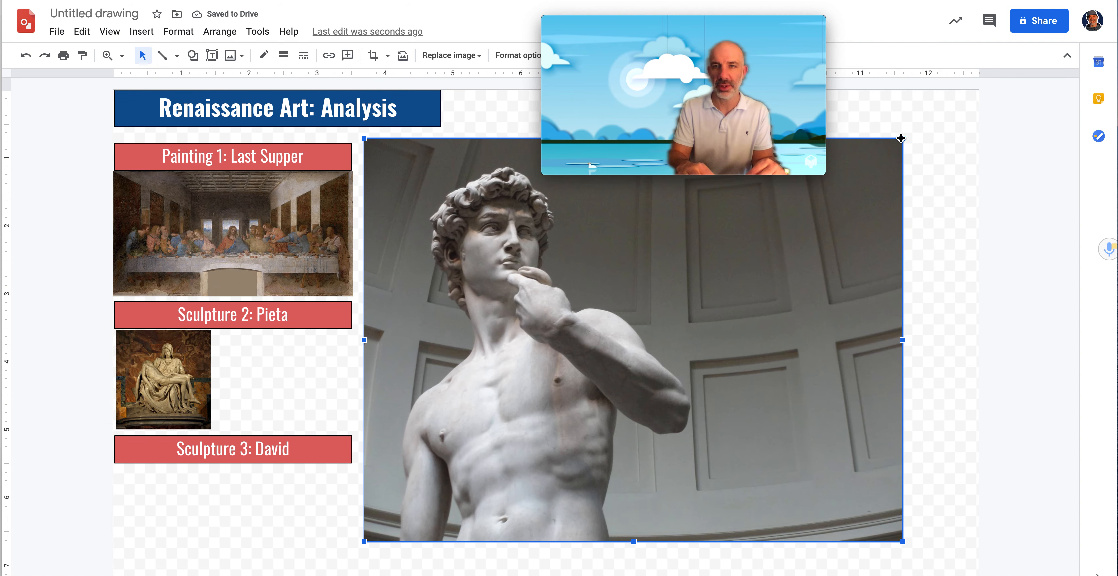
{"action": "left_click_drag", "start_coordinate": [902, 138], "coordinate": [375, 436]}
{"action": "mouse_move", "coordinate": [416, 501]}
{"action": "left_mouse_down"}
{"action": "mouse_move", "coordinate": [121, 511]}
{"action": "mouse_move", "coordinate": [165, 538]}
{"action": "mouse_move", "coordinate": [161, 526]}
{"action": "left_mouse_up"}
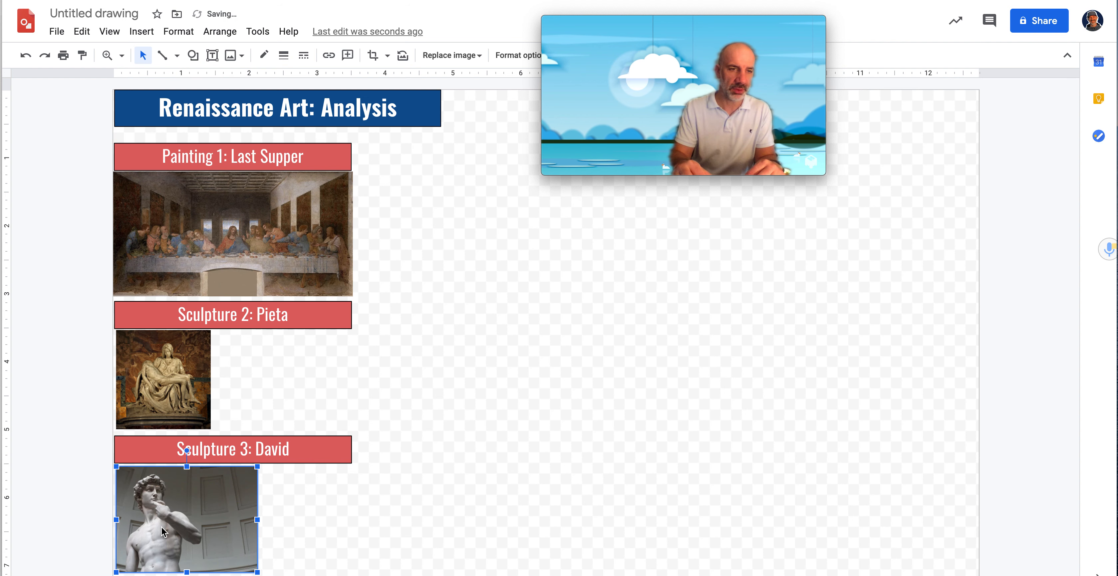
{"action": "left_click", "coordinate": [46, 465]}
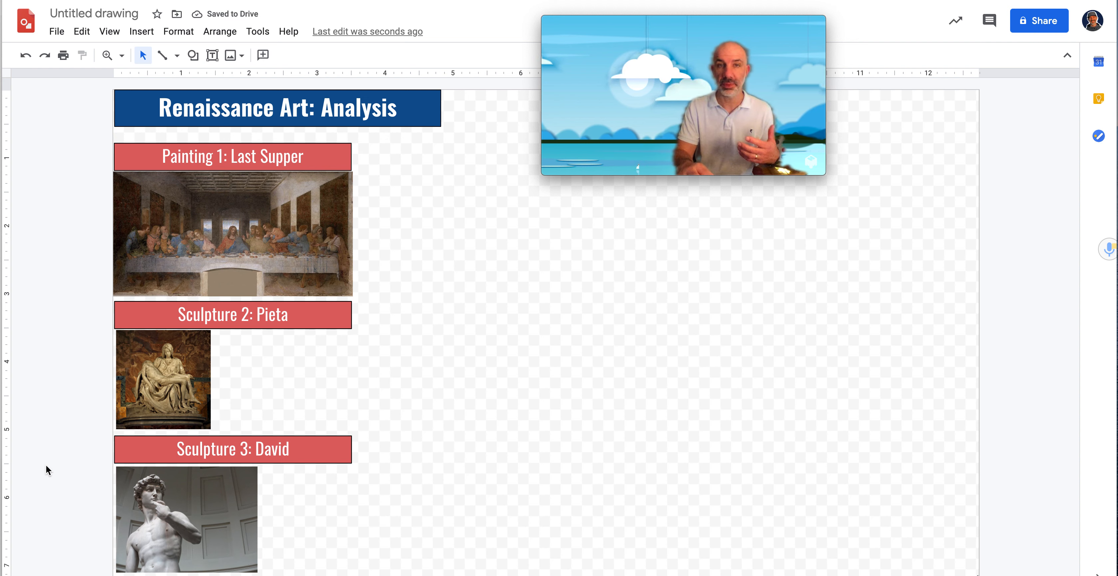
Draw a text box about 2.9 by 2.3 inches beside the Last Supper painting and fill it with light red
{"action": "left_click", "coordinate": [215, 58]}
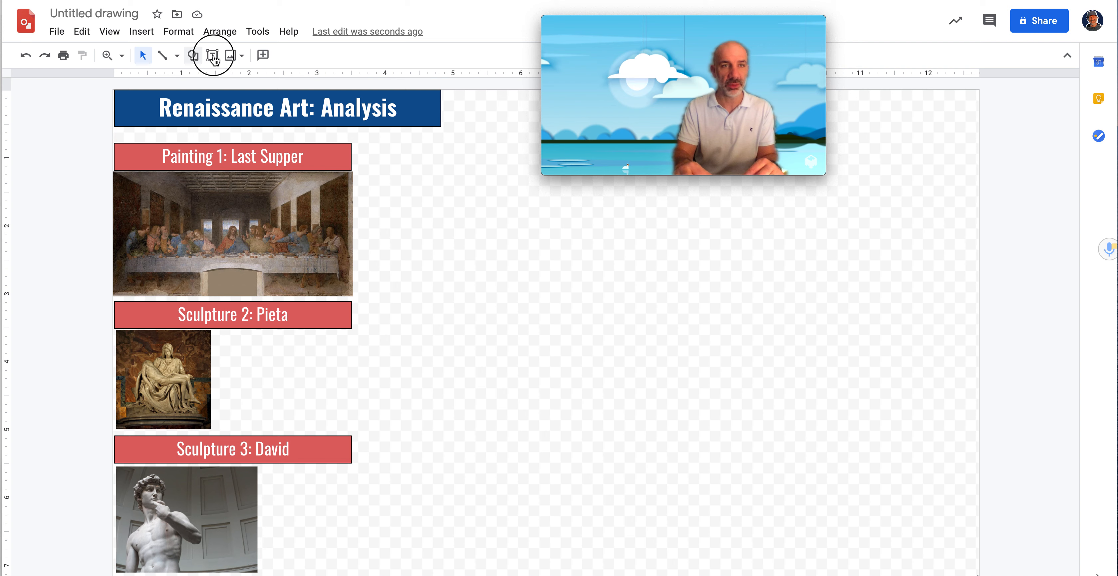
{"action": "left_click_drag", "start_coordinate": [353, 142], "coordinate": [547, 296]}
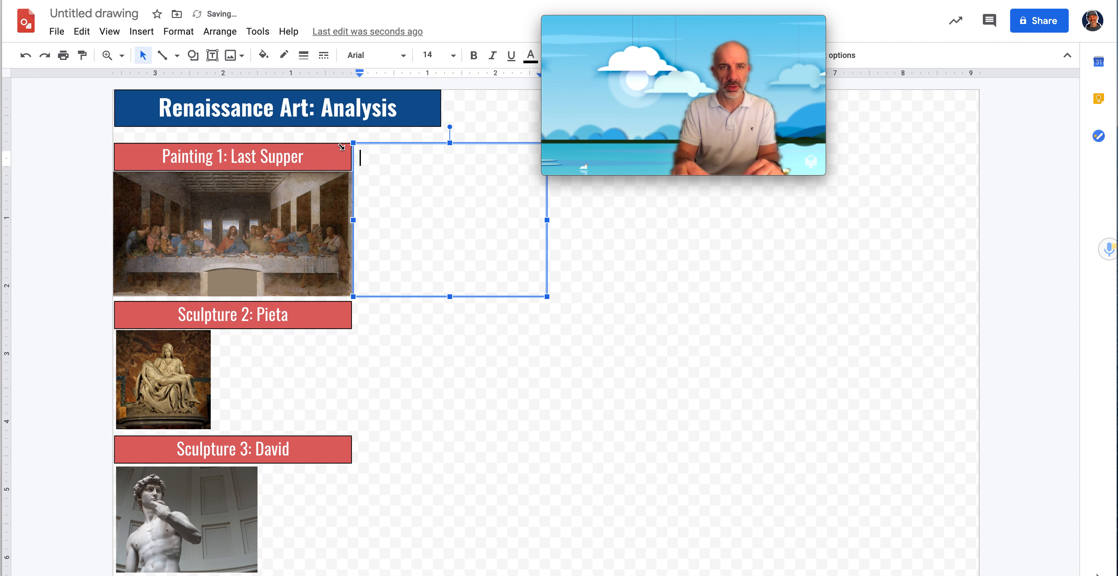
{"action": "left_click", "coordinate": [263, 54]}
{"action": "left_click", "coordinate": [284, 160]}
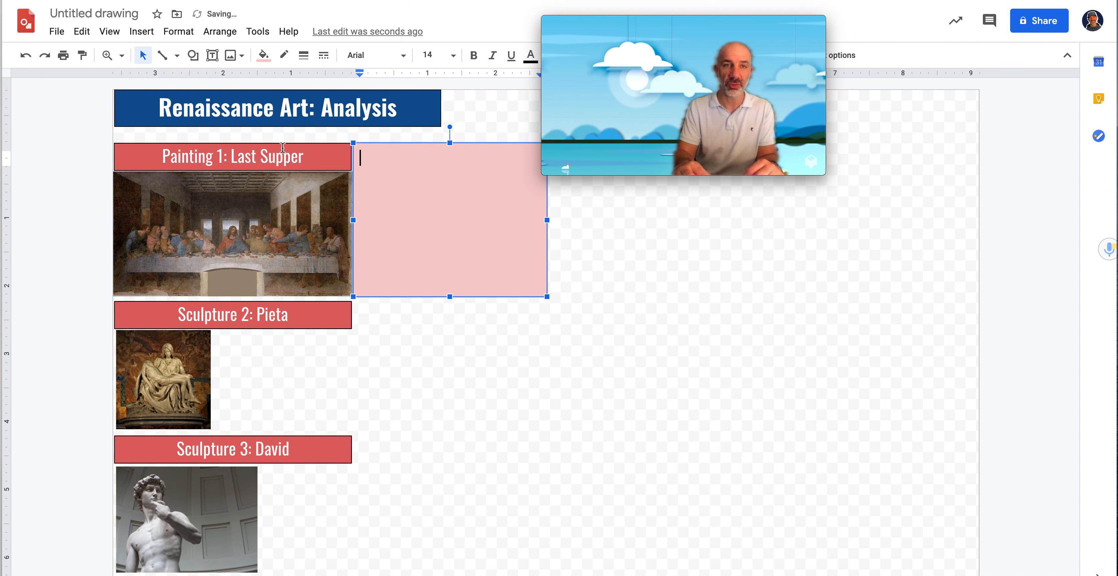
Give the light red text box a 3px border and set its font size to 10
{"action": "left_click", "coordinate": [303, 55]}
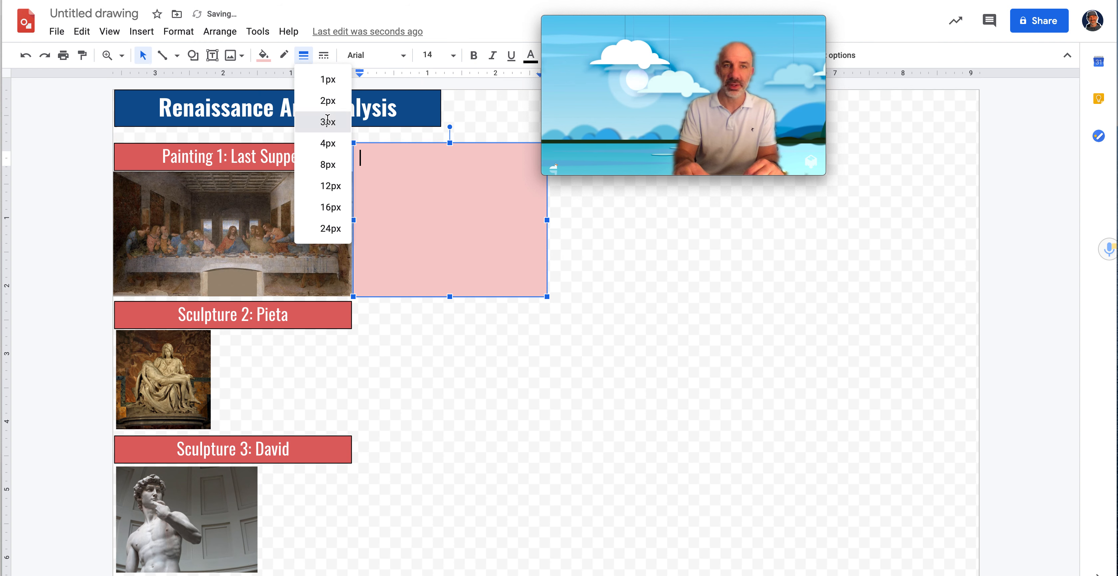
{"action": "left_click", "coordinate": [326, 128]}
{"action": "left_click", "coordinate": [441, 53]}
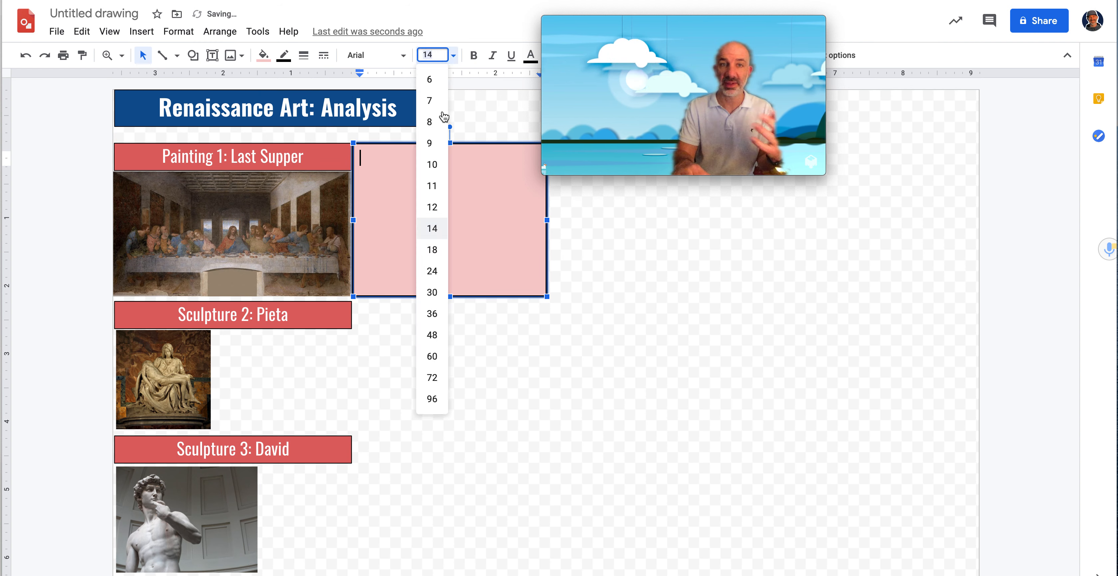
{"action": "left_click", "coordinate": [433, 164]}
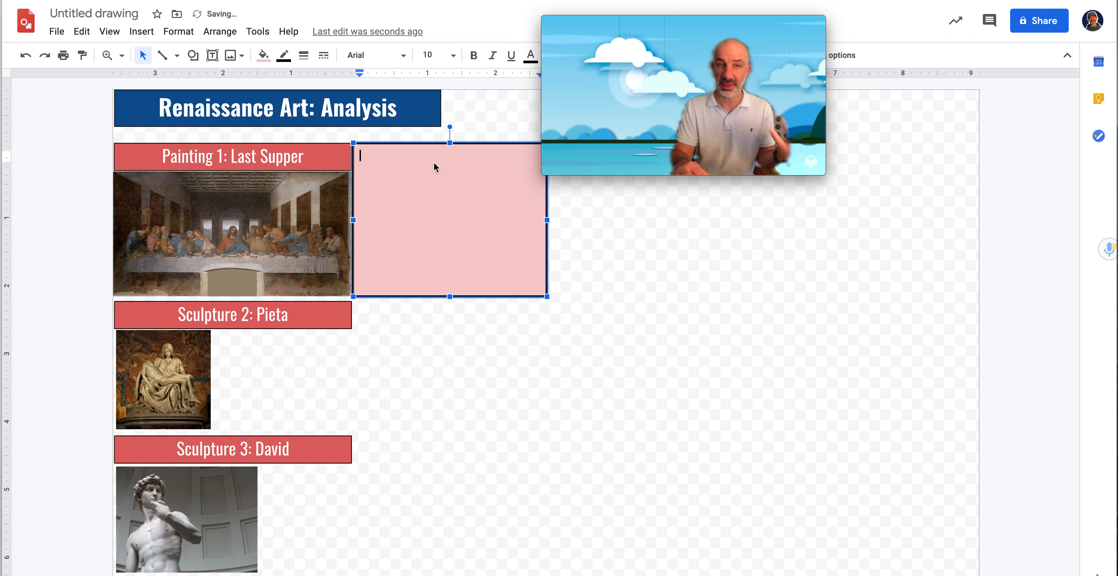
Place a copy of the light red text box beside the Pieta section and shorten it to about 1.8 inches high
{"action": "left_click_drag", "start_coordinate": [429, 144], "coordinate": [409, 303]}
{"action": "left_click_drag", "start_coordinate": [450, 456], "coordinate": [451, 426]}
{"action": "left_click", "coordinate": [433, 428]}
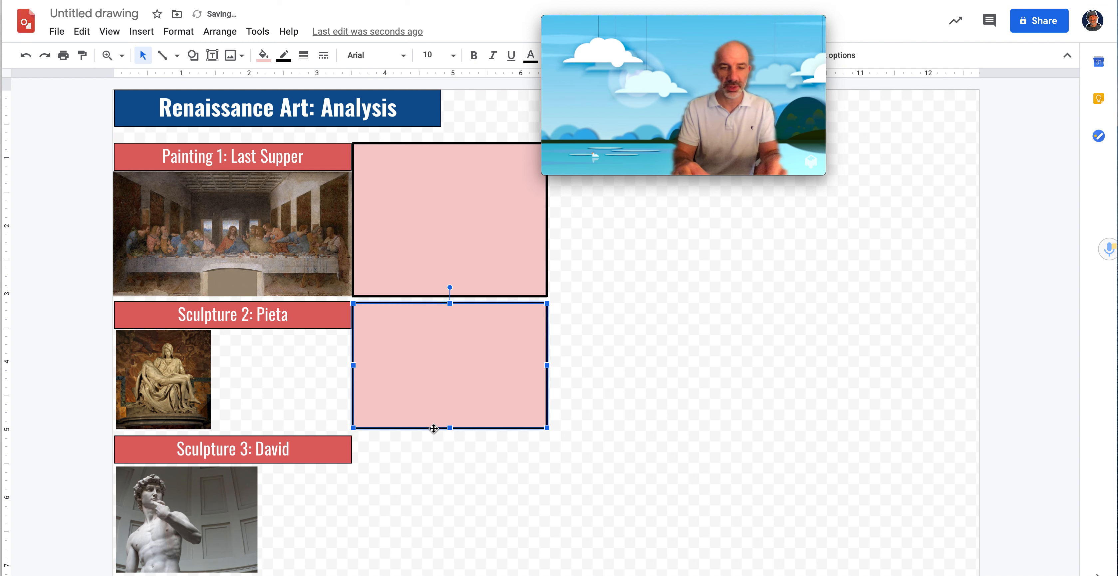
Duplicate the text box beside the Pieta and place the copy beside the David section, level with its label
{"action": "key", "text": "super+d"}
{"action": "key", "text": "Down"}
{"action": "key", "text": "Down"}
{"action": "key", "text": "Down"}
{"action": "key", "text": "Down"}
{"action": "key", "text": "Down"}
{"action": "key", "text": "Down"}
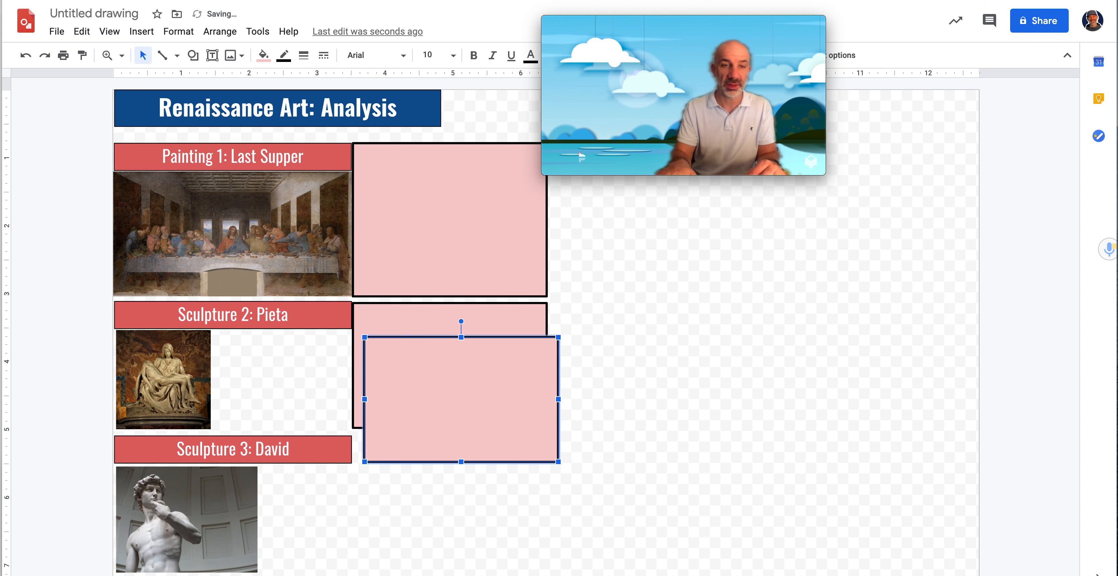
{"action": "key", "text": "Down"}
{"action": "key", "text": "Down"}
{"action": "key", "text": "Down"}
{"action": "key", "text": "Down"}
{"action": "key", "text": "Down"}
{"action": "key", "text": "Down"}
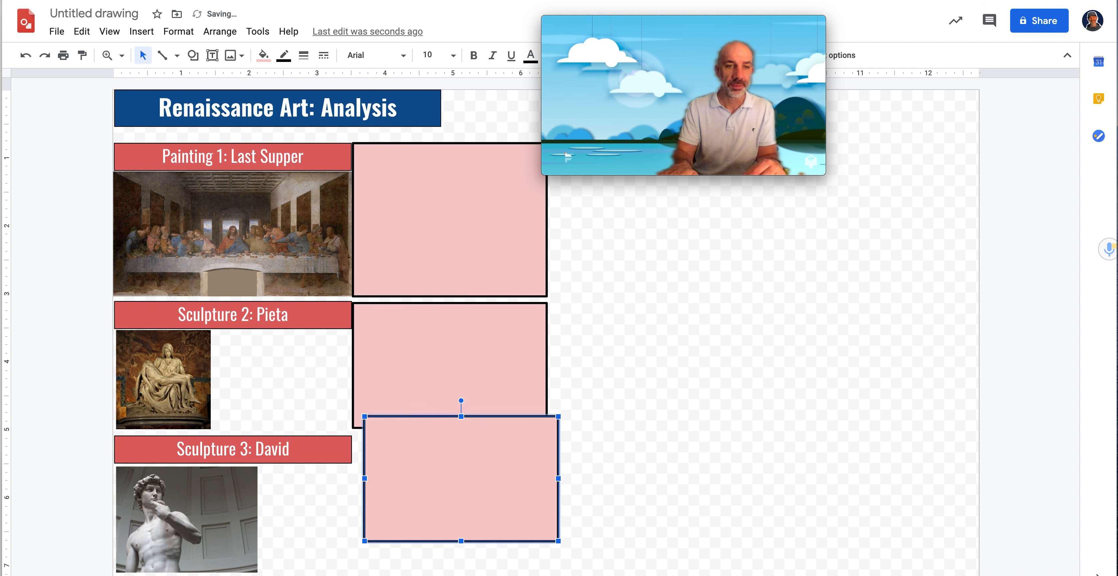
{"action": "key", "text": "Left"}
{"action": "key", "text": "Left"}
{"action": "key", "text": "Right"}
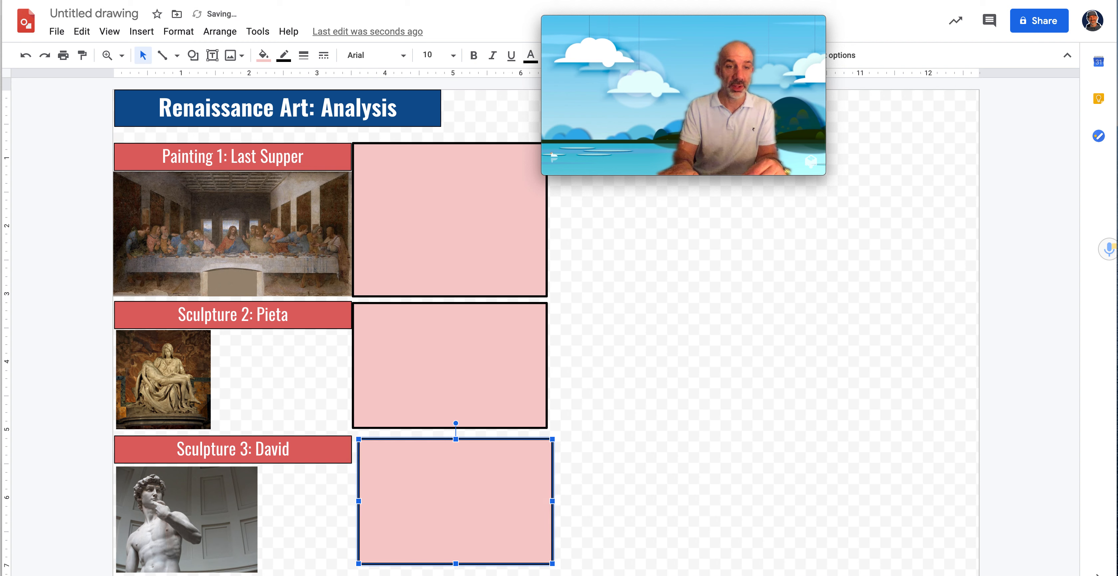
{"action": "key", "text": "shift+Left"}
{"action": "key", "text": "shift+Left"}
{"action": "key", "text": "shift+Left"}
{"action": "key", "text": "shift+Left"}
{"action": "key", "text": "shift+Up"}
{"action": "key", "text": "shift+Up"}
{"action": "key", "text": "shift+Left"}
{"action": "key", "text": "shift+Up"}
Nudge the text boxes beside the Pieta and the Last Supper slightly right to line up with the David box
{"action": "left_click", "coordinate": [434, 366]}
{"action": "key", "text": "shift+Right"}
{"action": "key", "text": "shift+Right"}
{"action": "left_click", "coordinate": [420, 286]}
{"action": "key", "text": "shift+Right"}
{"action": "key", "text": "shift+Right"}
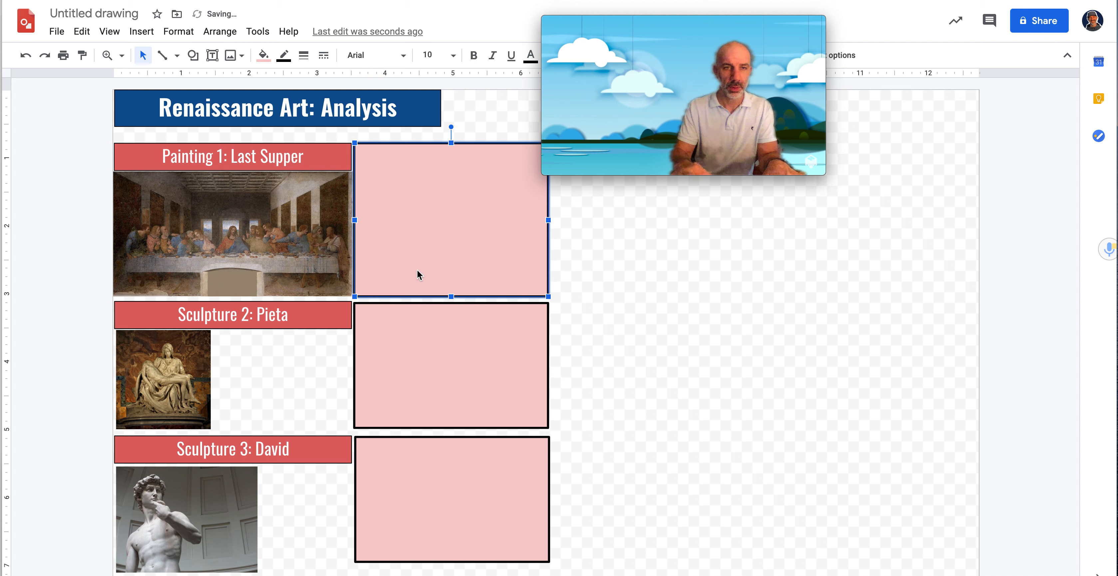
Enter "Last Supper analysis" in the text box beside the Last Supper painting
{"action": "left_click", "coordinate": [419, 183]}
{"action": "type", "text": "Last Suppe"}
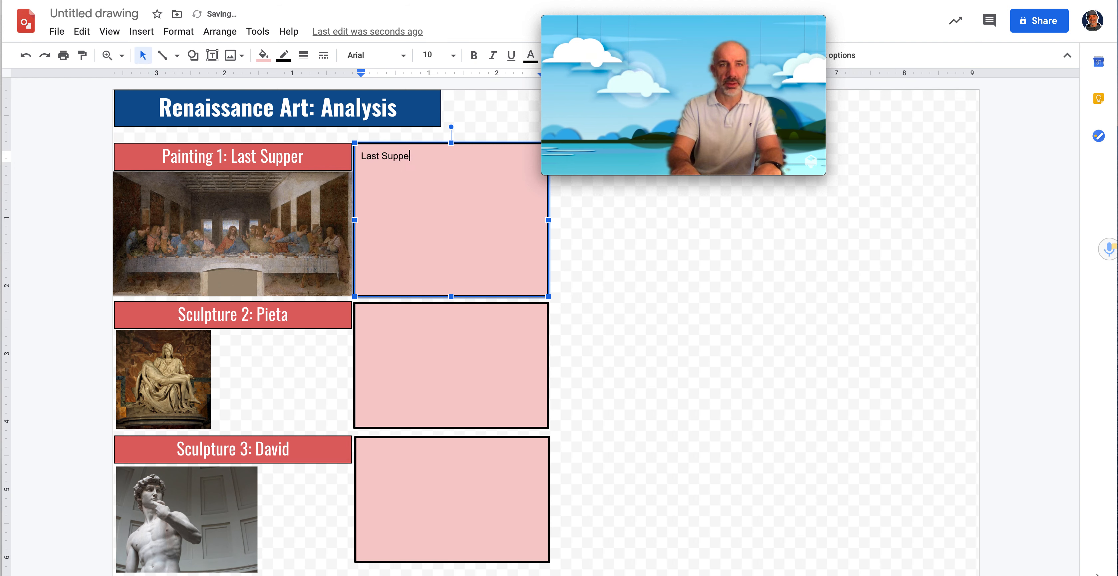
{"action": "type", "text": "r analsys"}
{"action": "key", "text": "BackSpace"}
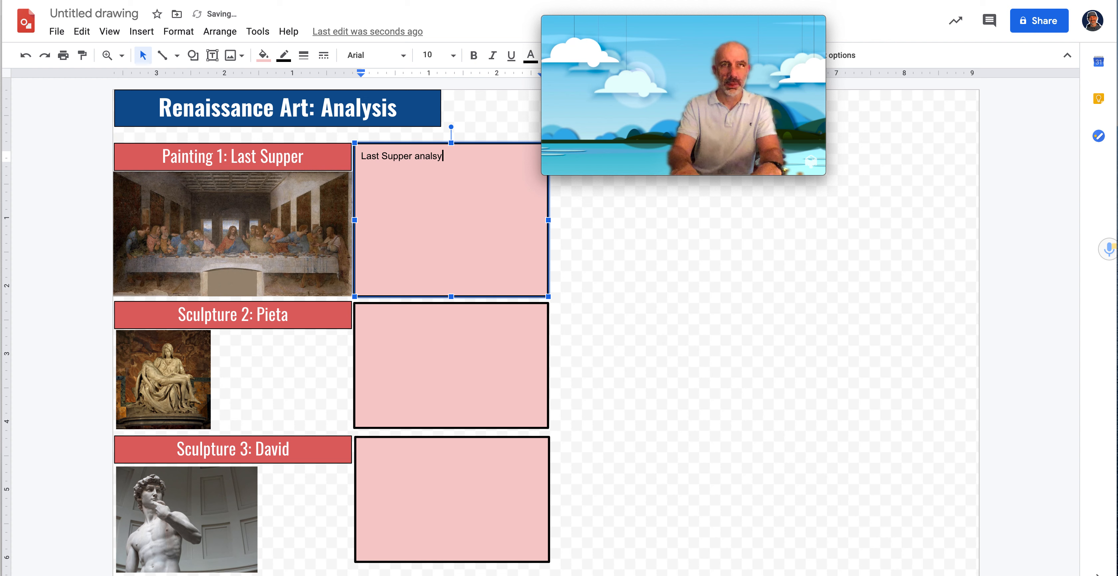
{"action": "triple_click", "coordinate": [404, 157]}
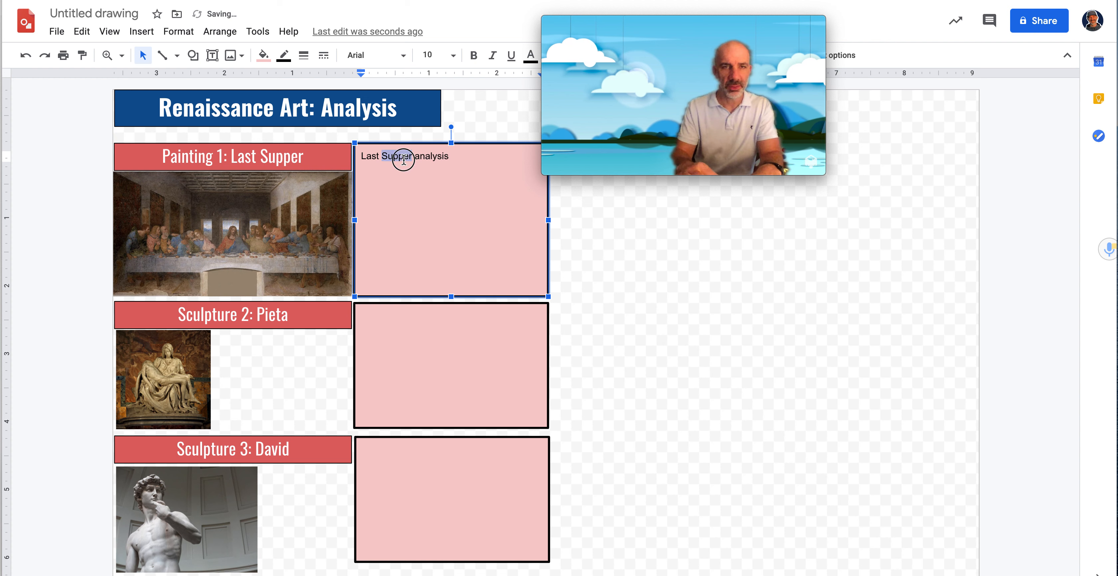
Enter "Pieta Analysis" in the text box beside the Pieta and "The David Analysis" in the one beside the David
{"action": "left_click", "coordinate": [382, 330]}
{"action": "type", "text": "Pieta Analysis"}
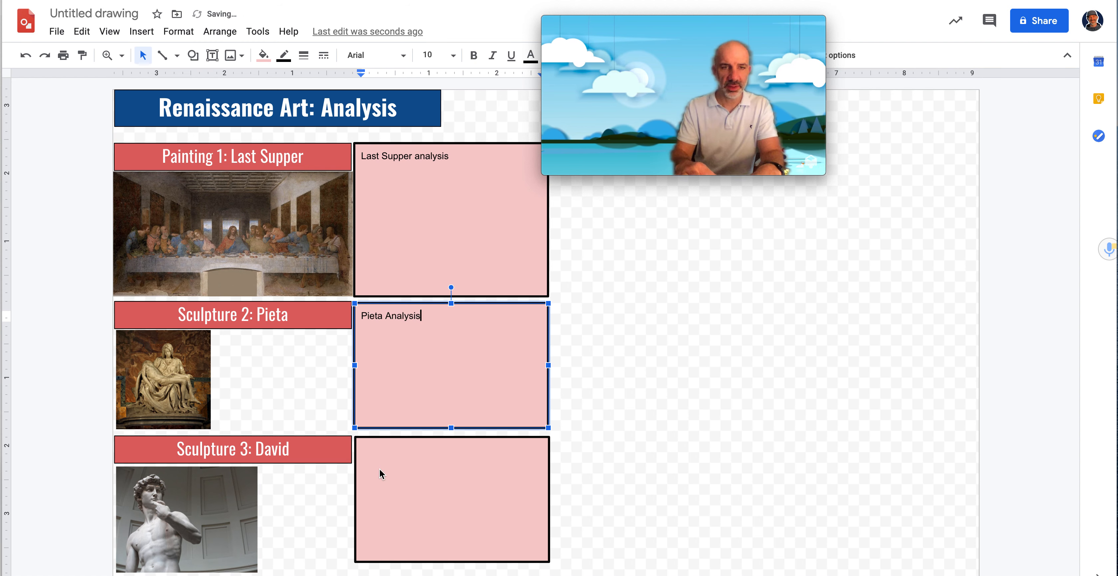
{"action": "left_click", "coordinate": [379, 470]}
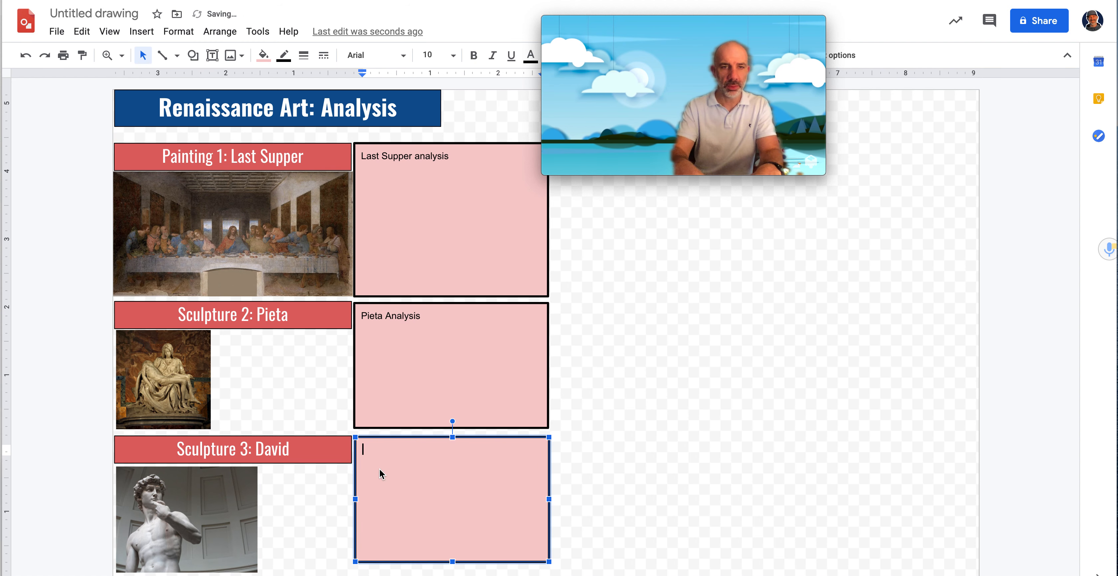
{"action": "type", "text": "T"}
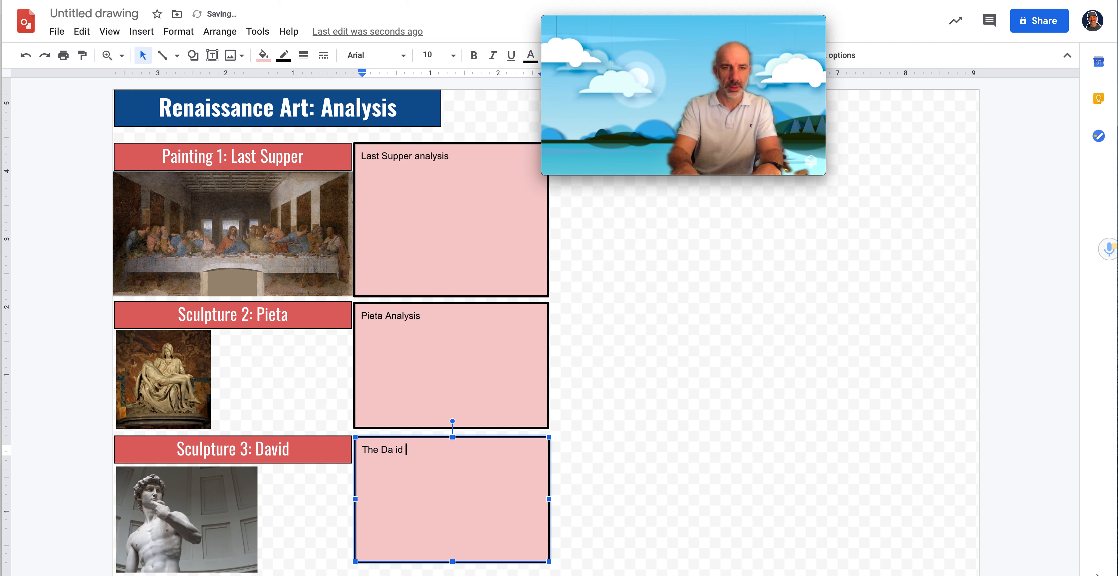
{"action": "type", "text": "he David Analysis"}
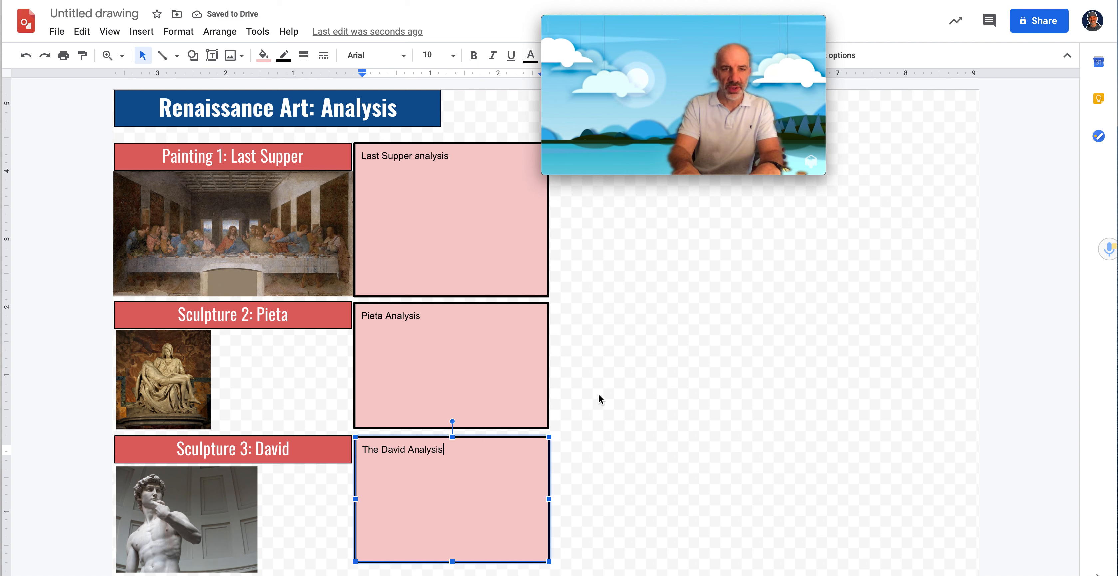
{"action": "left_click", "coordinate": [604, 391]}
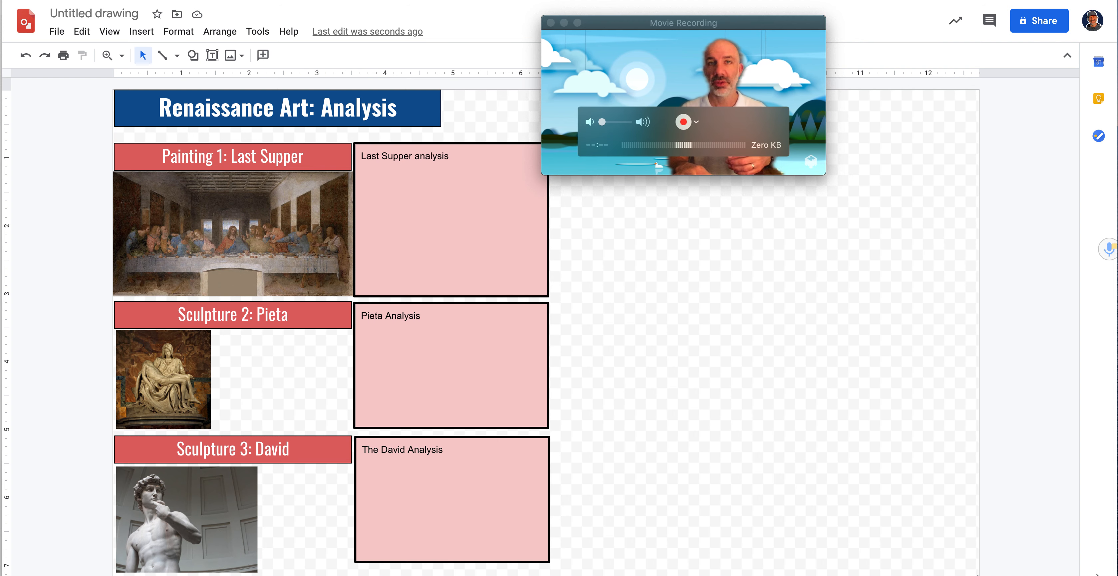
Open a new browser tab and move the Movie Recording window away from the Google logo
{"action": "key", "text": "super+t"}
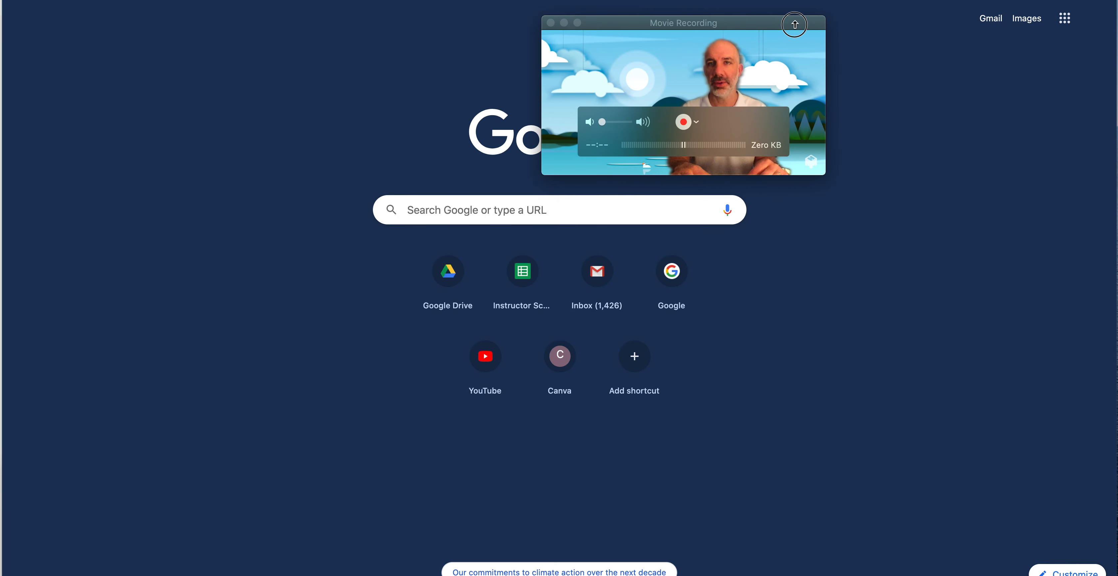
{"action": "left_click_drag", "start_coordinate": [708, 22], "coordinate": [965, 88]}
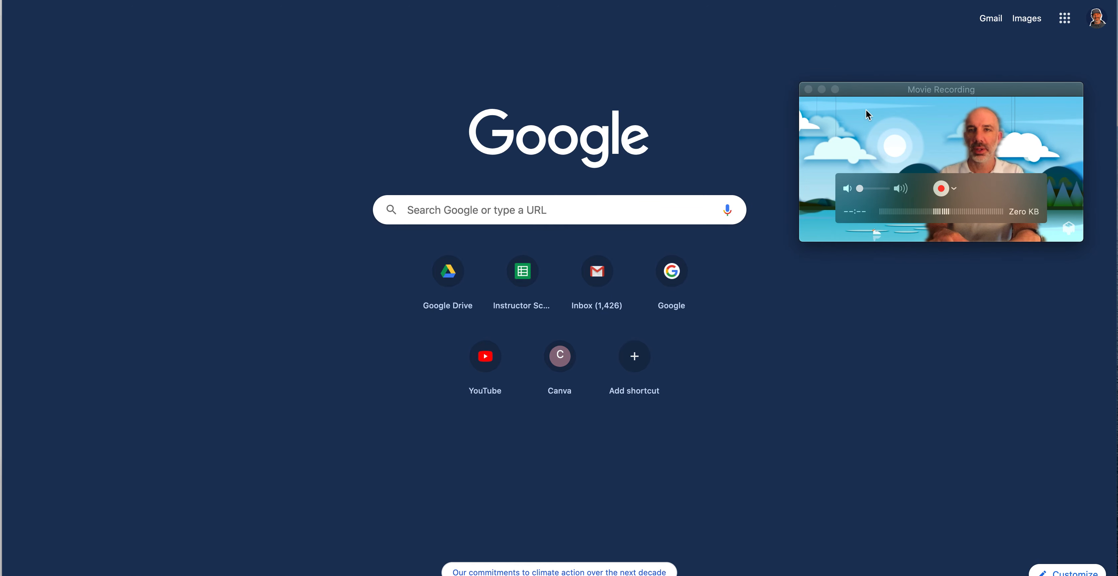
{"action": "double_click", "coordinate": [865, 89]}
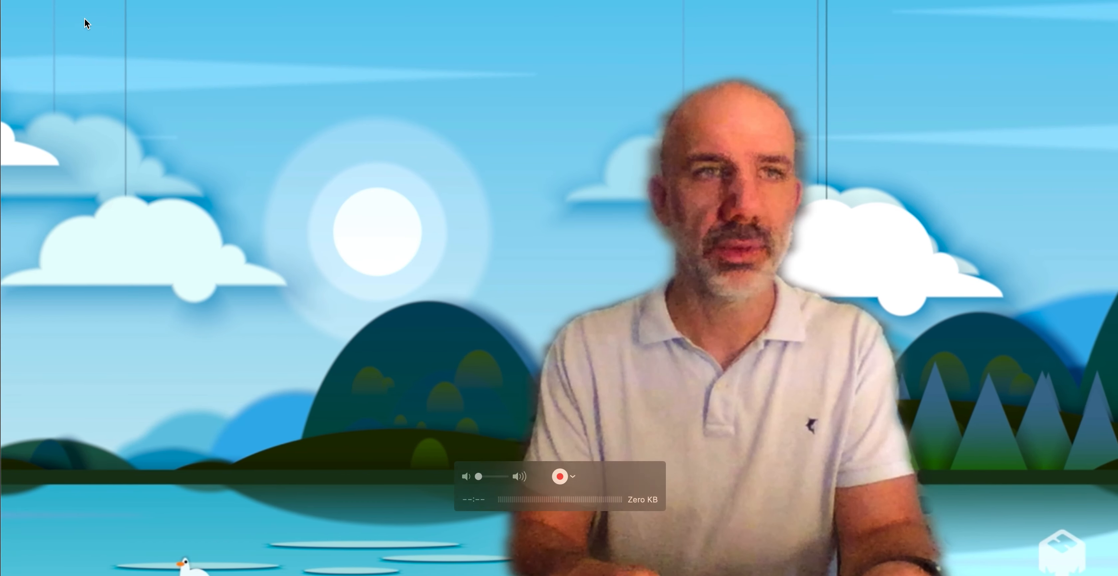
{"action": "left_click", "coordinate": [36, 1]}
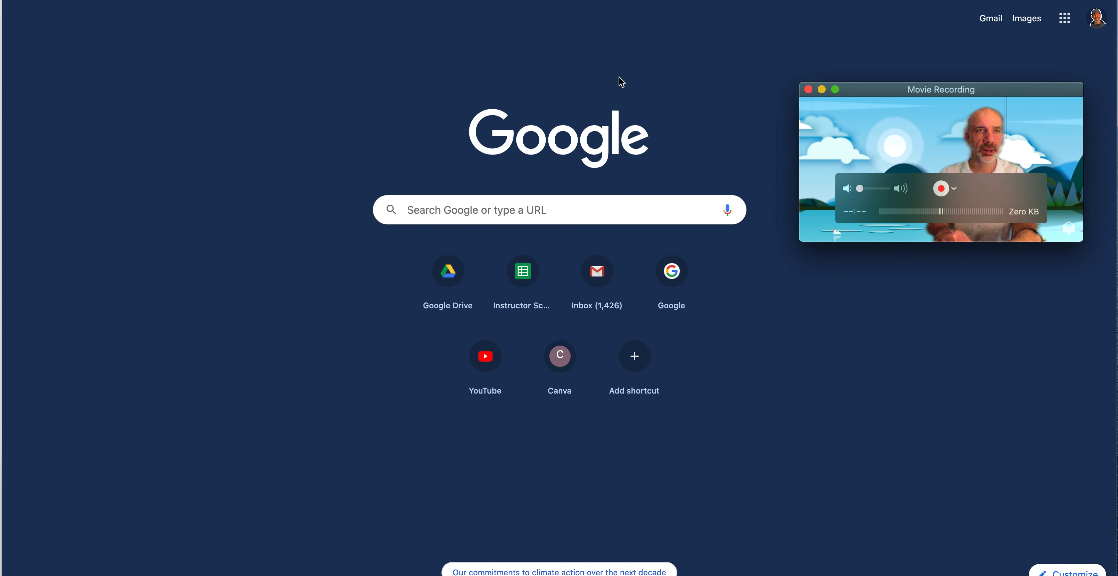
Search the web for "smarthistory last supper" and open the "Leonardo, Last Supper – Smarthistory" result
{"action": "left_click", "coordinate": [594, 1]}
{"action": "type", "text": "smarthistory last supper"}
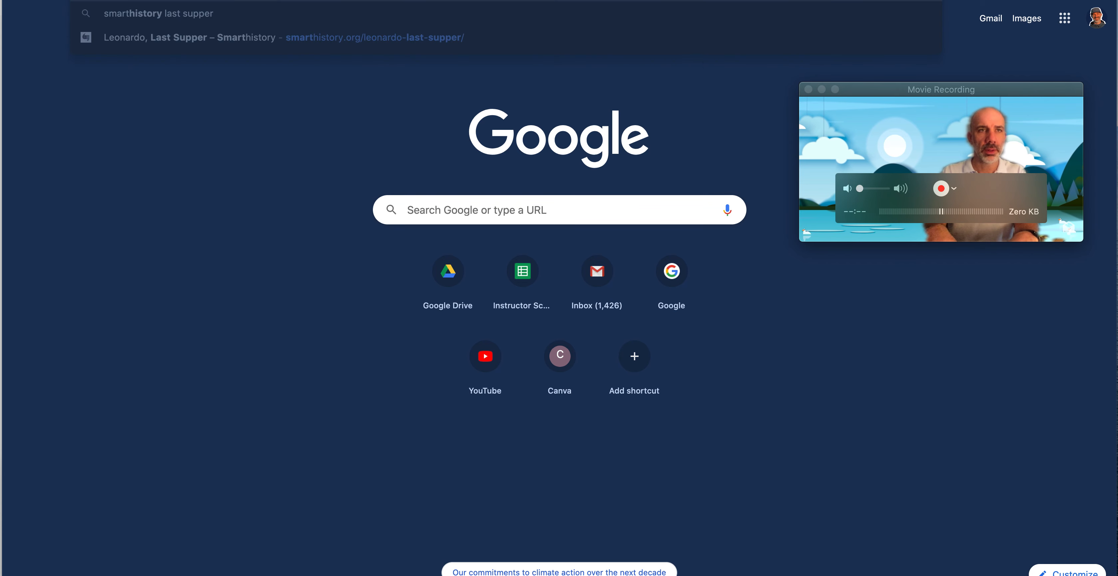
{"action": "key", "text": "Return"}
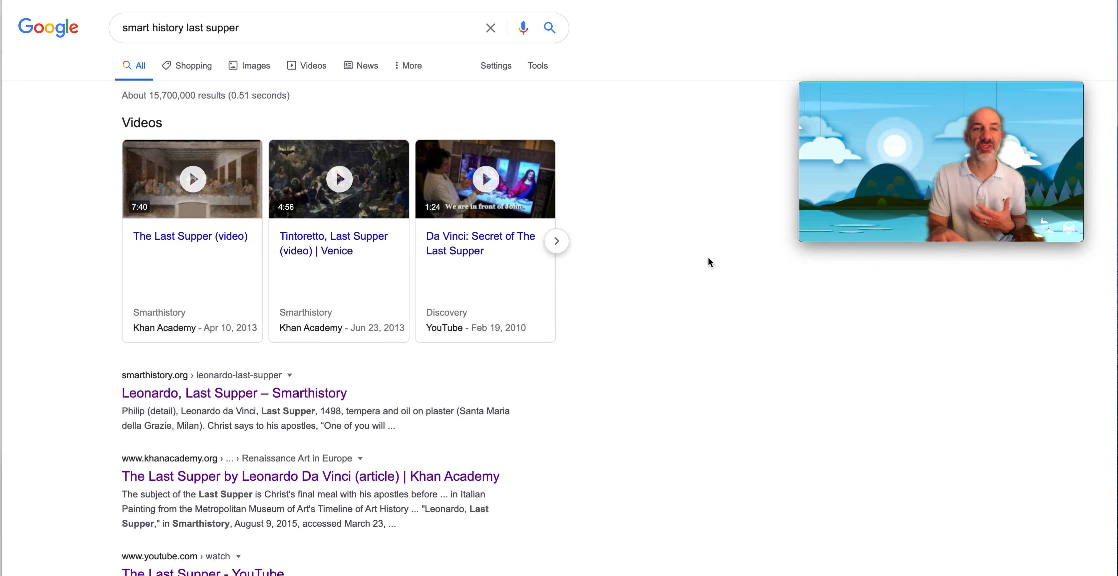
{"action": "left_click", "coordinate": [198, 394]}
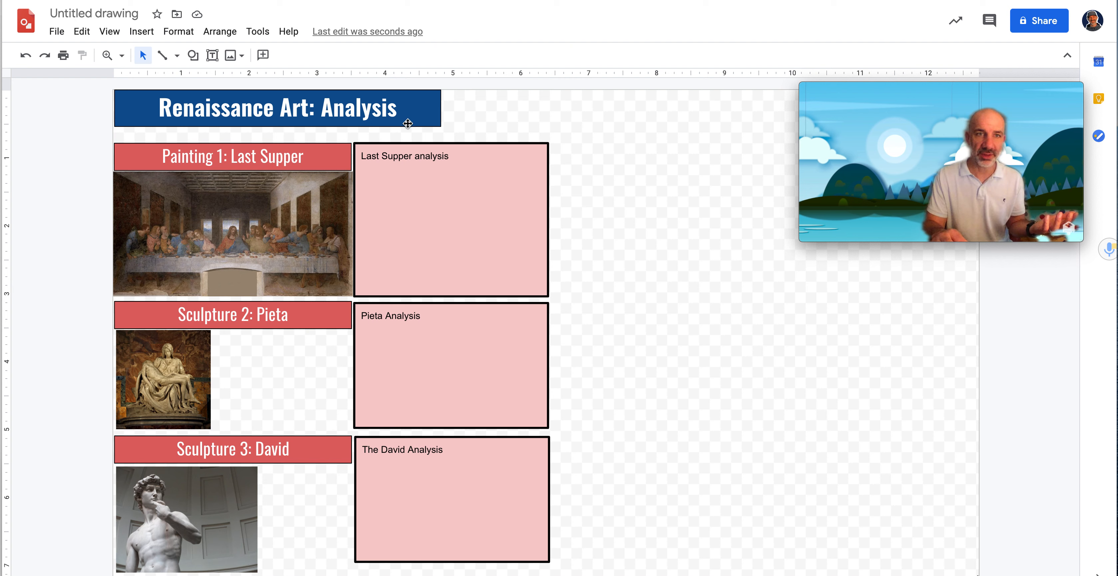
{"action": "left_click", "coordinate": [442, 157]}
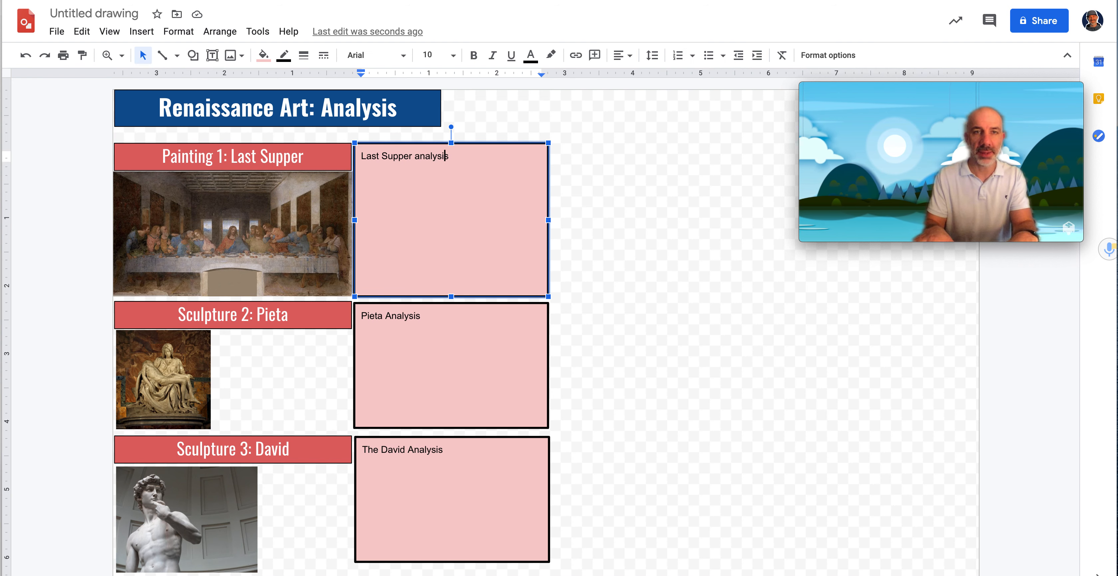
{"action": "key", "text": "Return"}
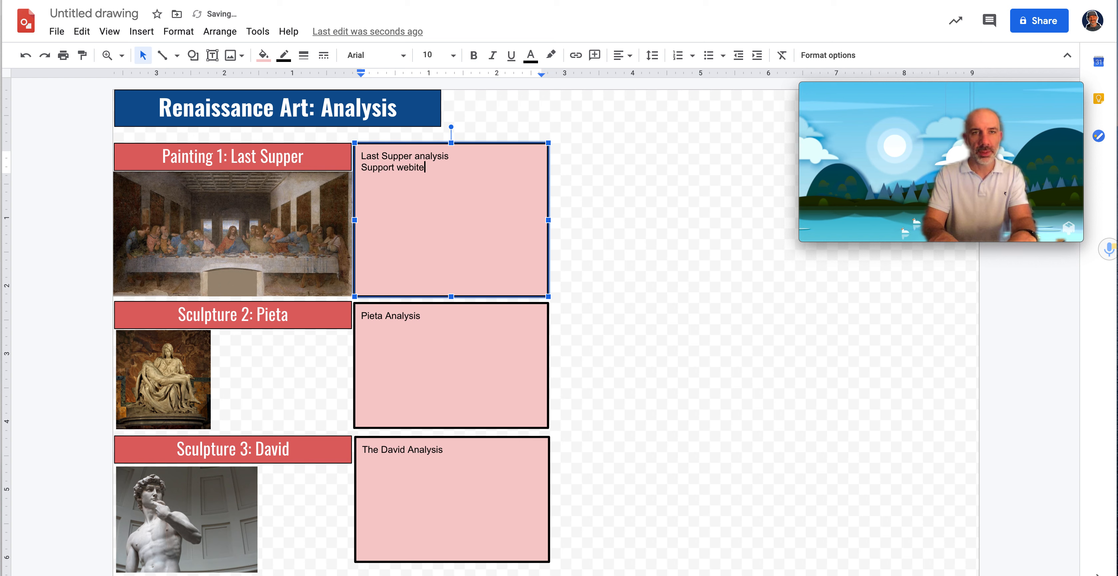
{"action": "type", "text": "Support website click HERE"}
{"action": "left_click_drag", "start_coordinate": [483, 173], "coordinate": [358, 170]}
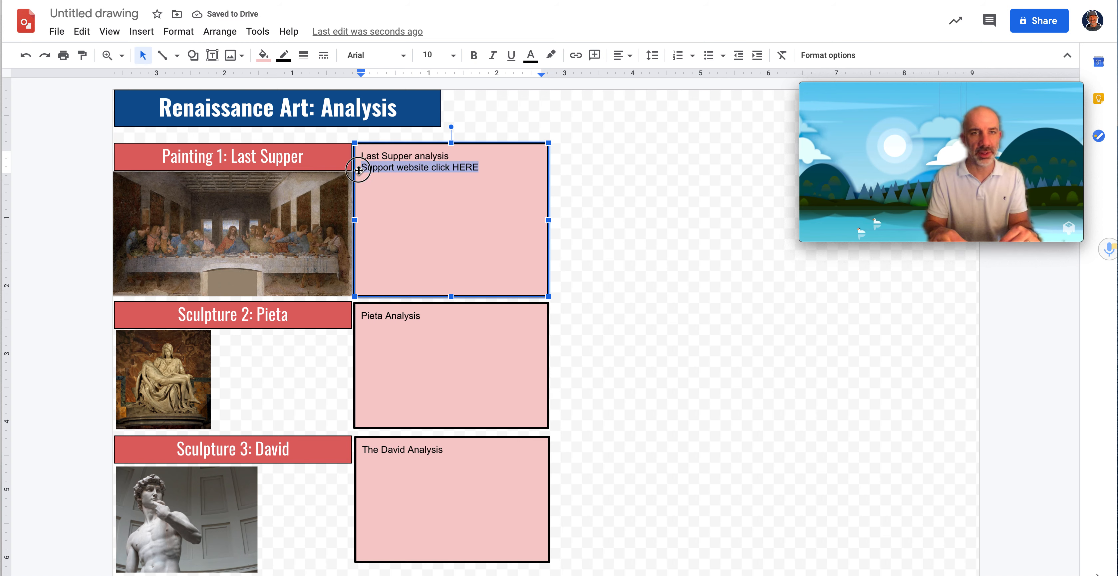
{"action": "left_click", "coordinate": [575, 57]}
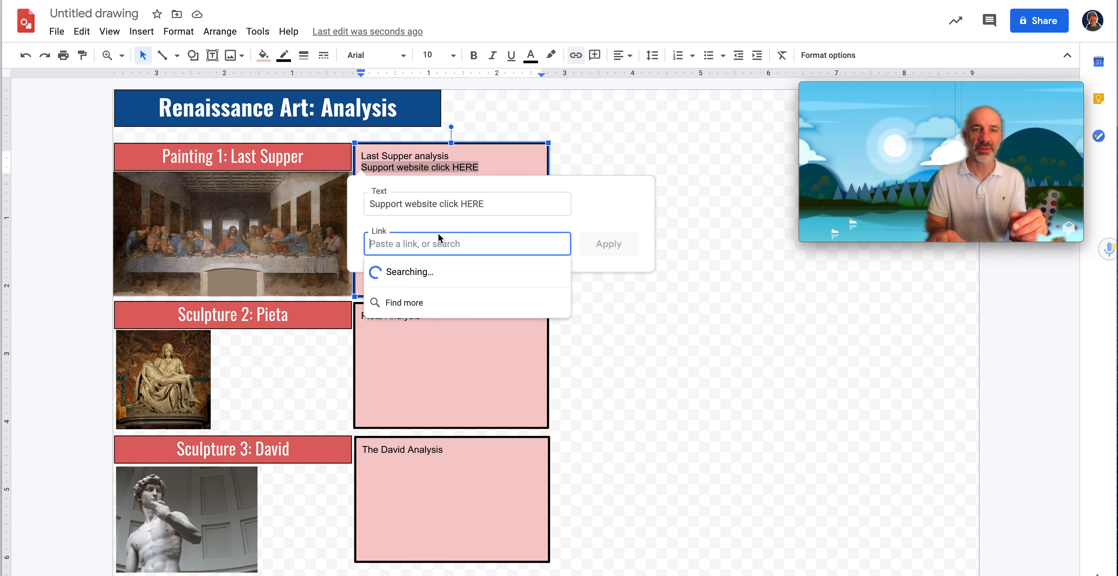
{"action": "type", "text": "https://smarthistory.org/leonardo-last-supper/"}
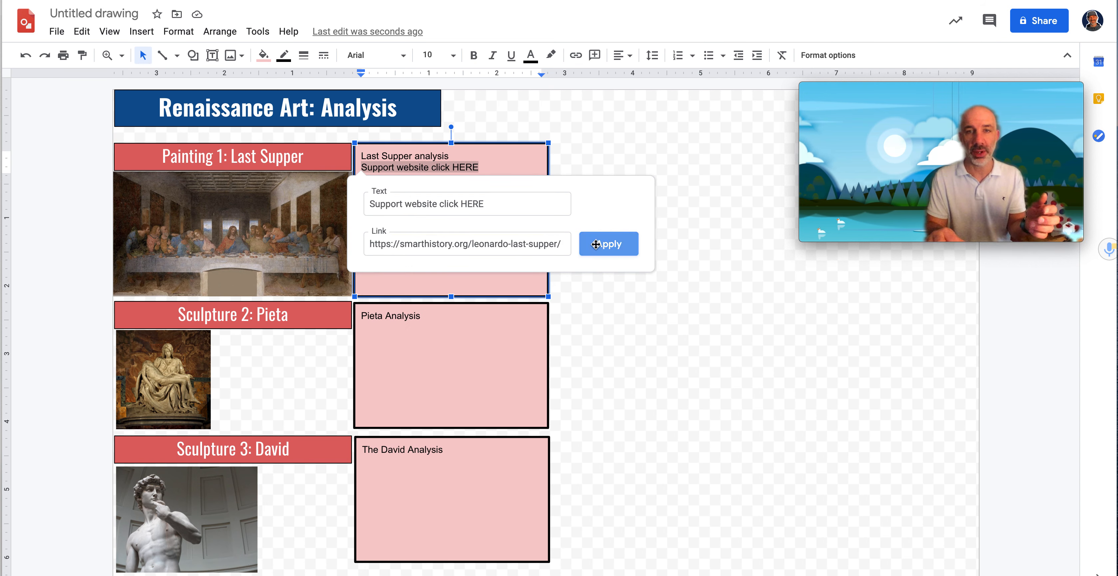
{"action": "left_click", "coordinate": [598, 246]}
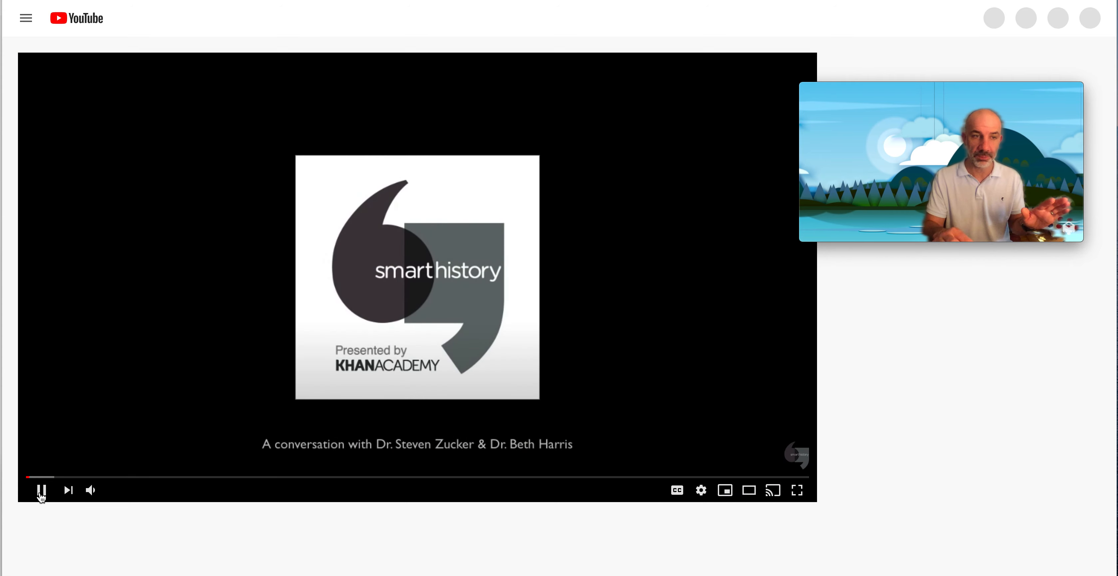
Open Smarthistory's "The Last Supper" video on YouTube and pause it
{"action": "left_click", "coordinate": [42, 491]}
{"action": "left_click", "coordinate": [261, 344]}
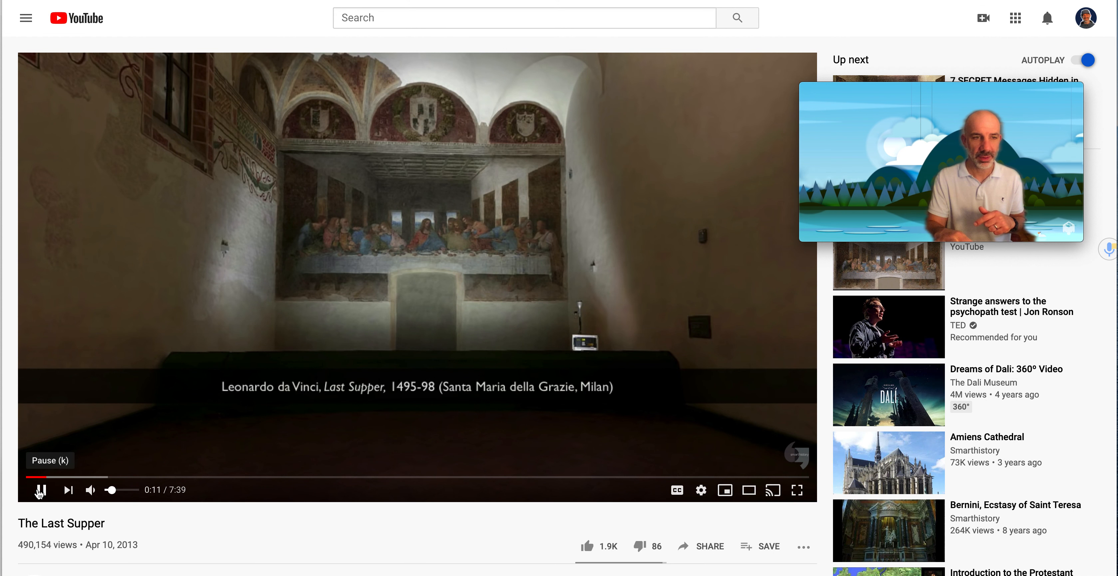
{"action": "left_click", "coordinate": [40, 490]}
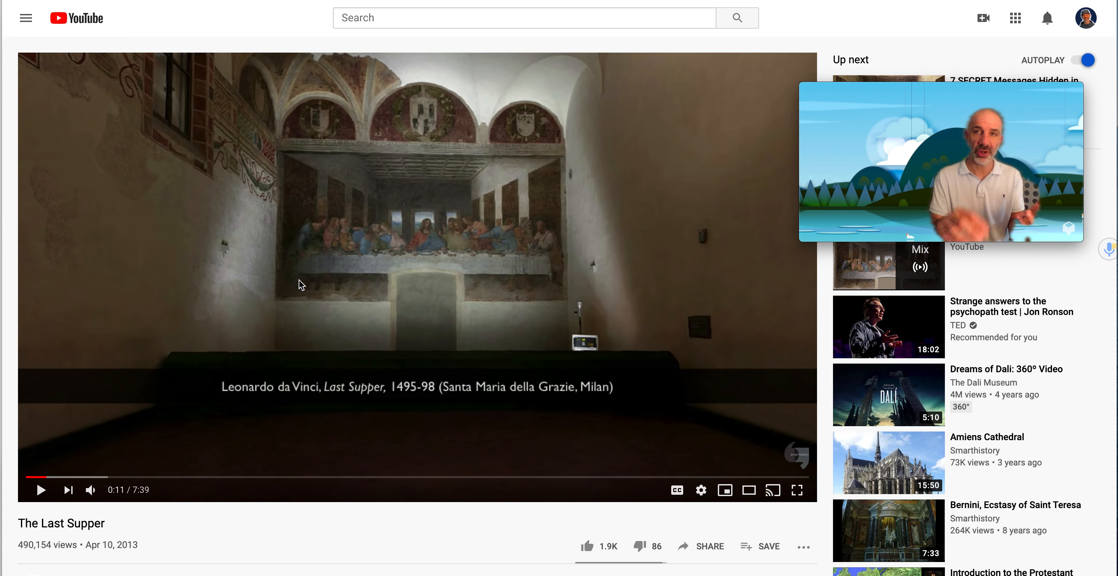
{"action": "key", "text": "super+t"}
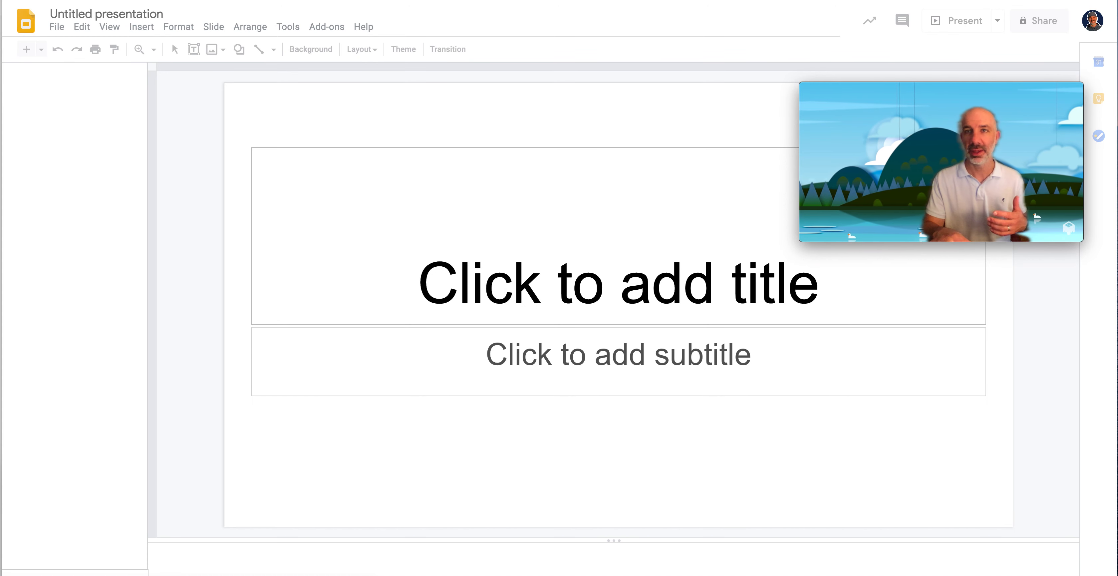
{"action": "key", "text": "ctrl+shift+Tab"}
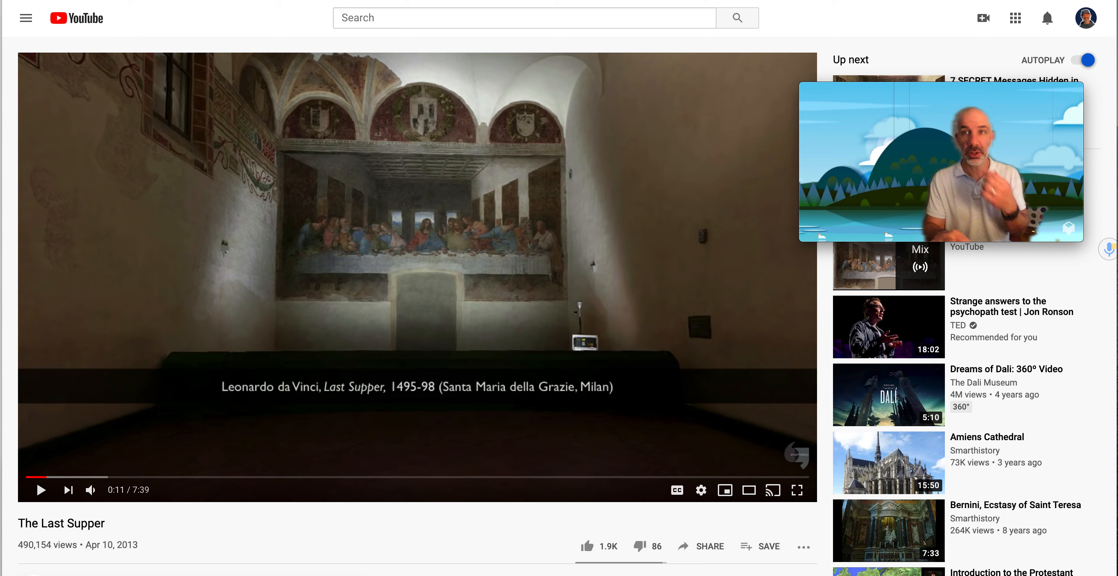
{"action": "key", "text": "ctrl+Tab"}
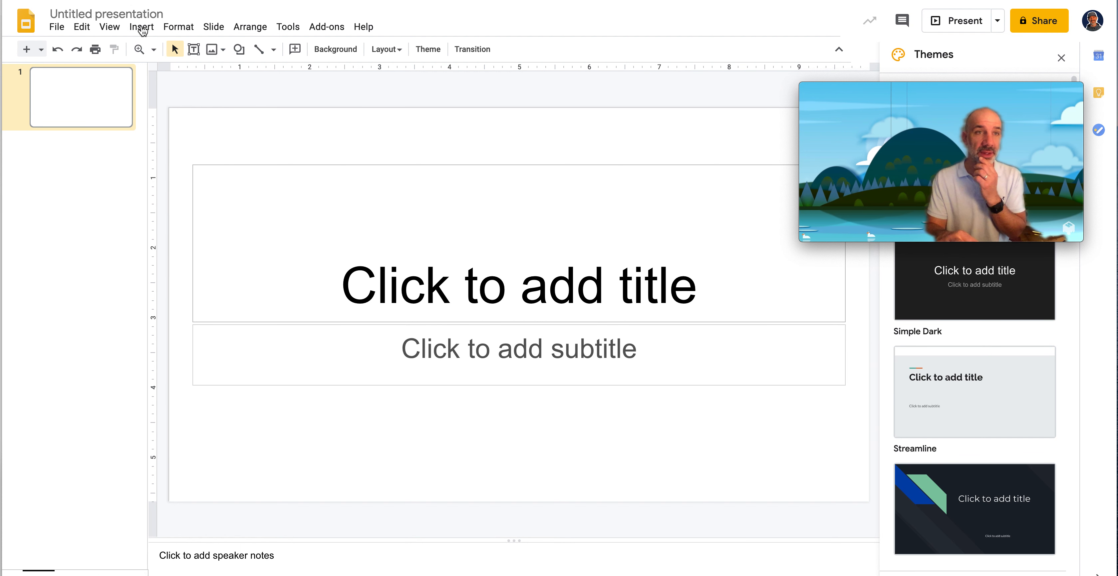
{"action": "left_click", "coordinate": [142, 27]}
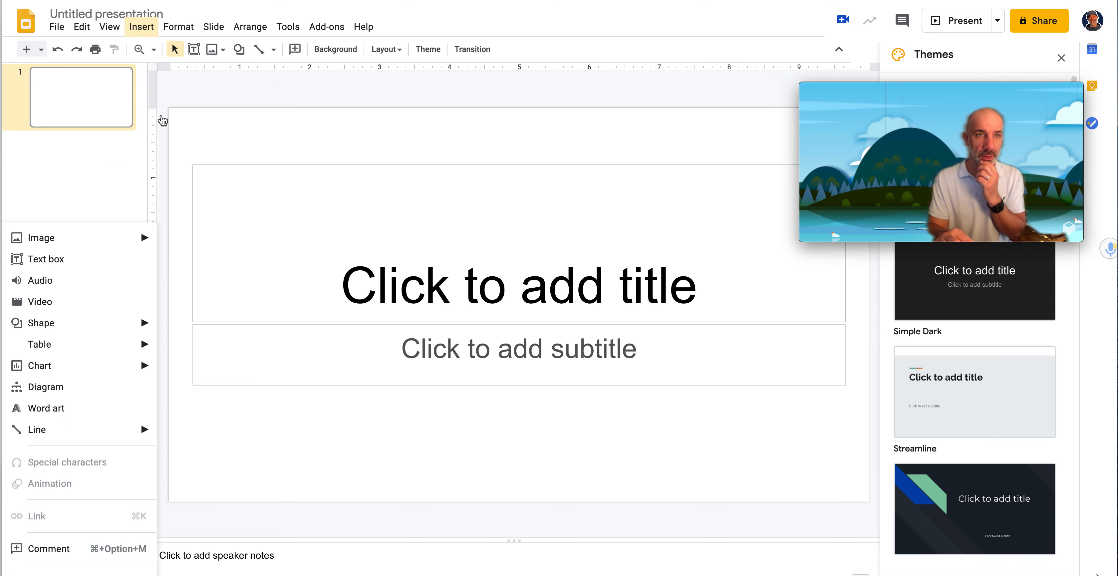
{"action": "left_click", "coordinate": [162, 119]}
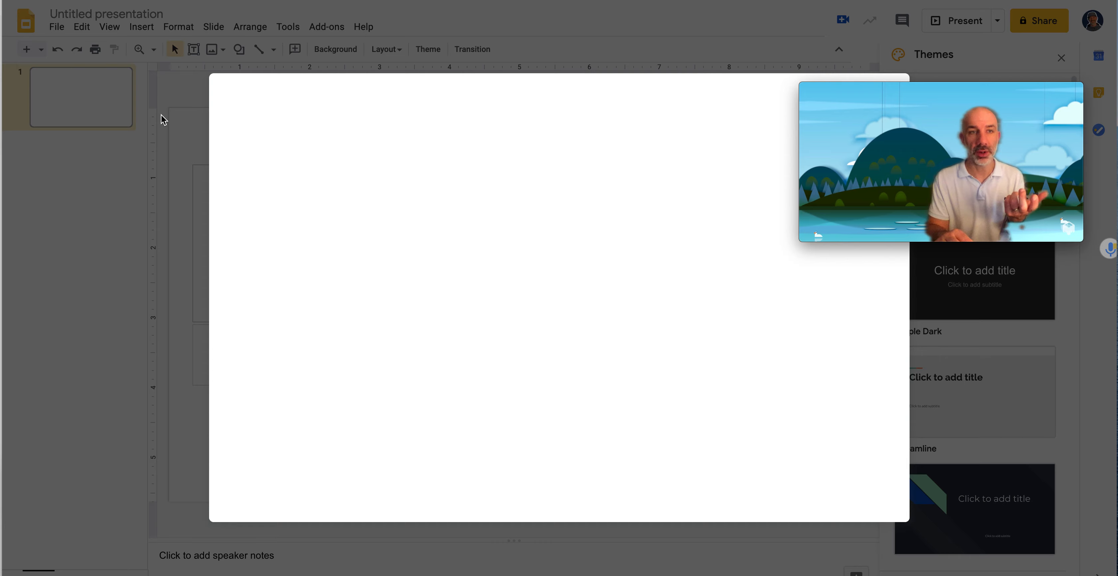
{"action": "left_click", "coordinate": [299, 141]}
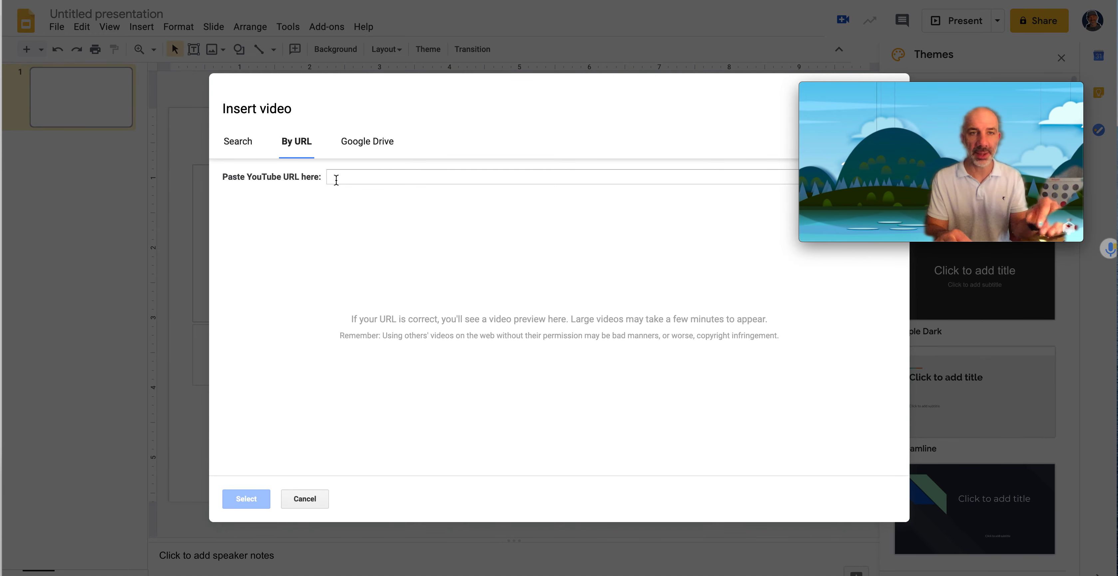
{"action": "left_click", "coordinate": [350, 177]}
{"action": "type", "text": "https://www.youtube.com/watch?v=iV6_wTrkd70&feature=emb_title"}
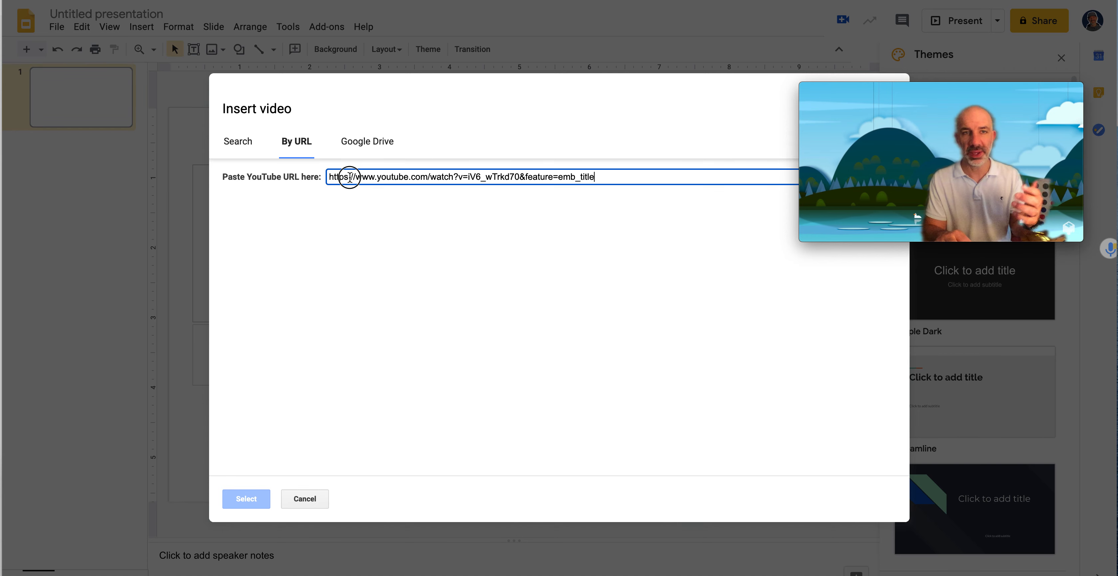
{"action": "left_click", "coordinate": [239, 498]}
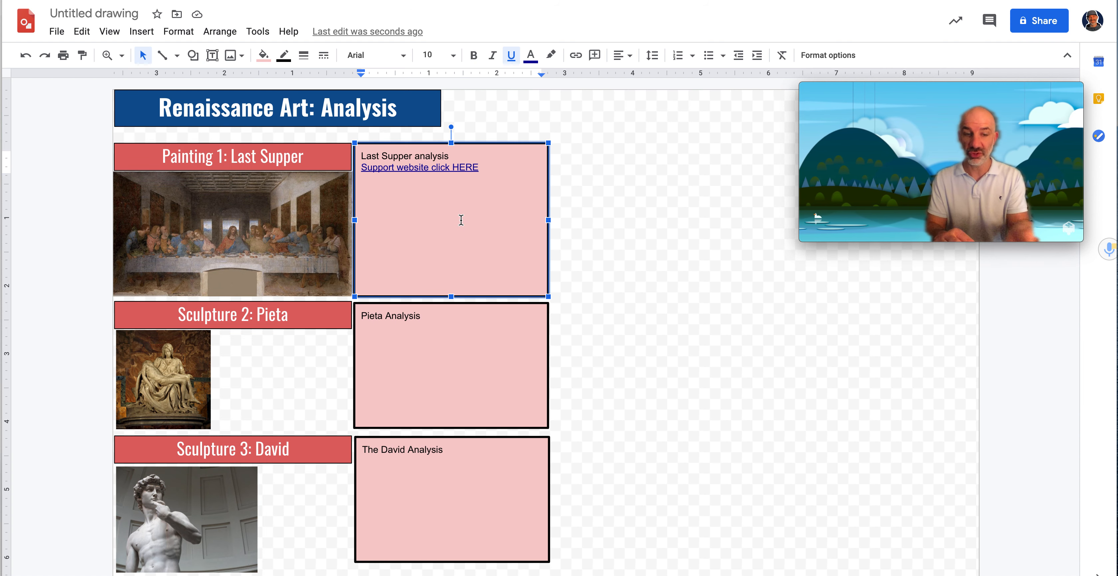
Paste the Last Supper video into the Google Drawings file, place it beside the Pieta image and enlarge it slightly
{"action": "key", "text": "ctrl+v"}
{"action": "left_click_drag", "start_coordinate": [623, 153], "coordinate": [307, 365]}
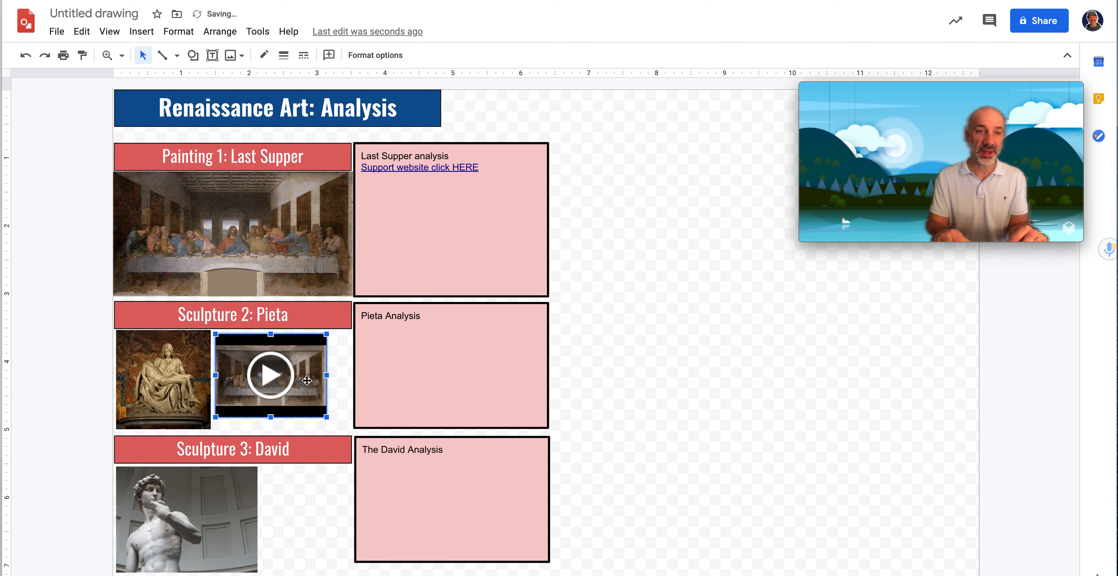
{"action": "left_click_drag", "start_coordinate": [325, 417], "coordinate": [340, 428]}
{"action": "left_click", "coordinate": [649, 379]}
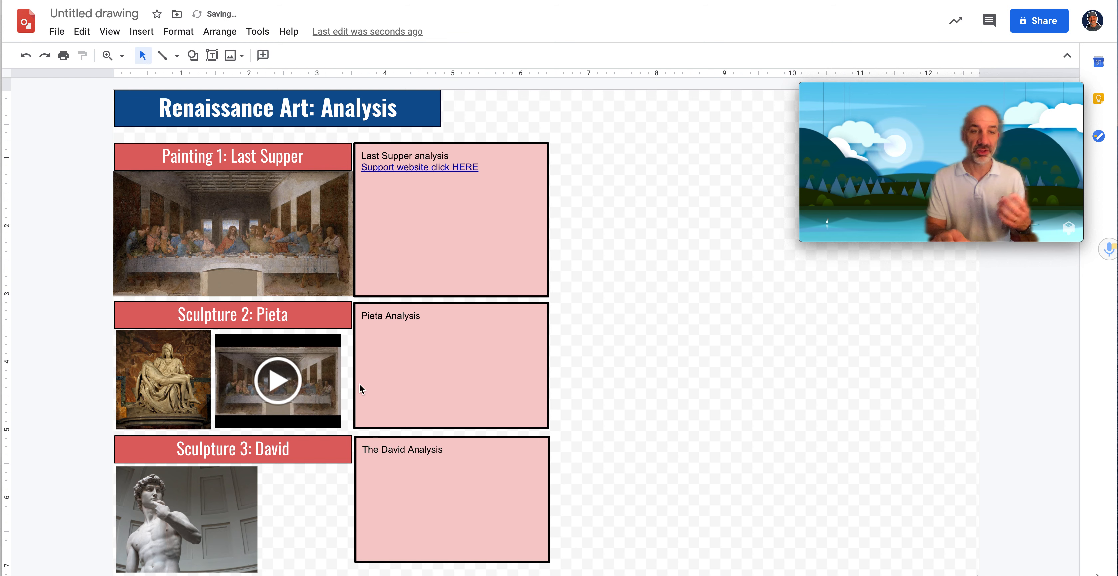
Play and pause the embedded video beside the Pieta to test it, and check which insert options the drawing offers
{"action": "left_click", "coordinate": [275, 376]}
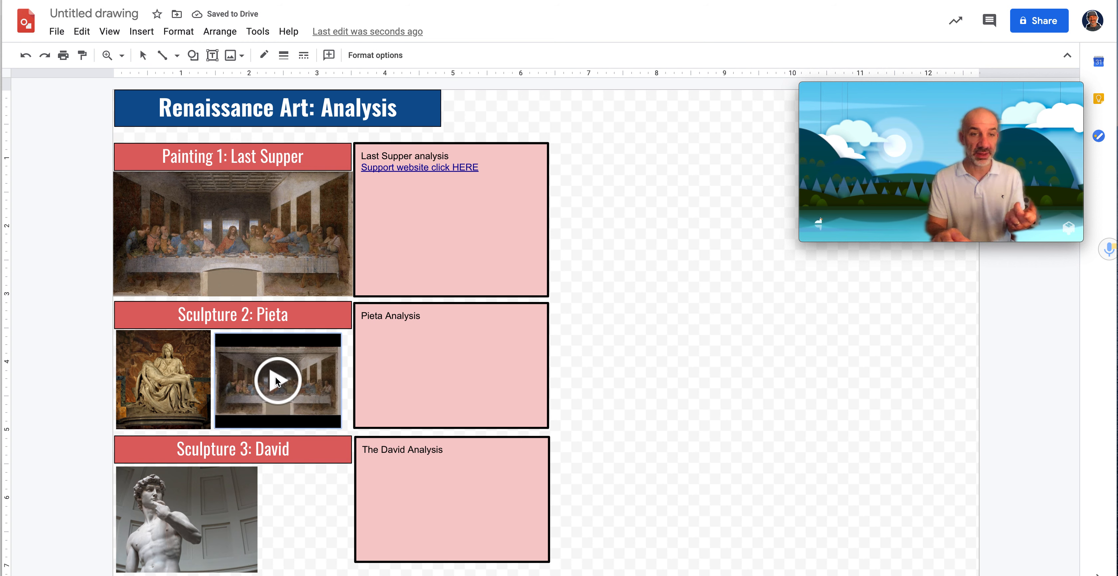
{"action": "left_click", "coordinate": [274, 380]}
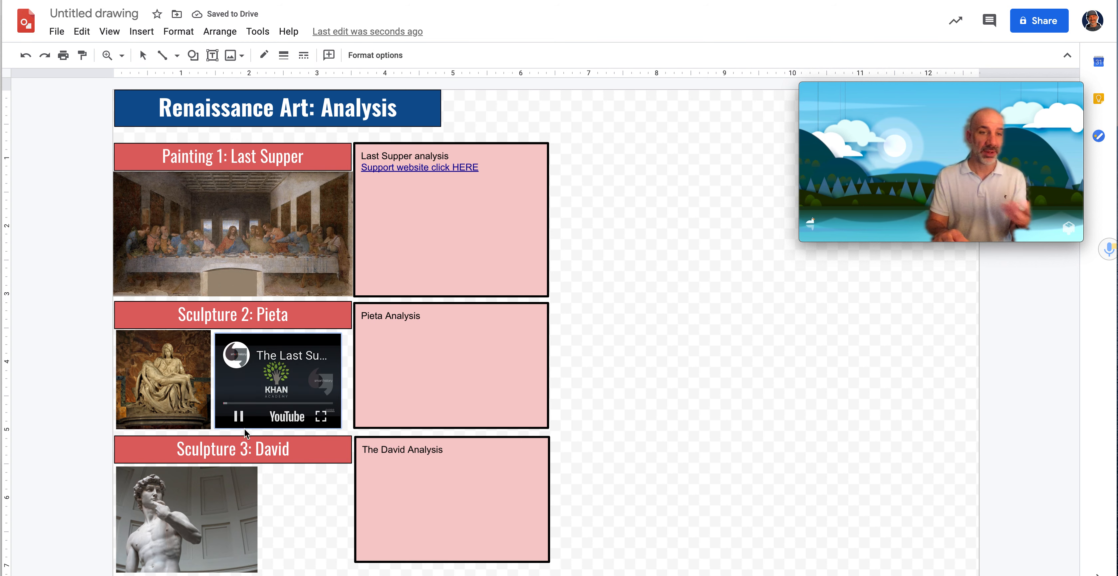
{"action": "left_click", "coordinate": [238, 417]}
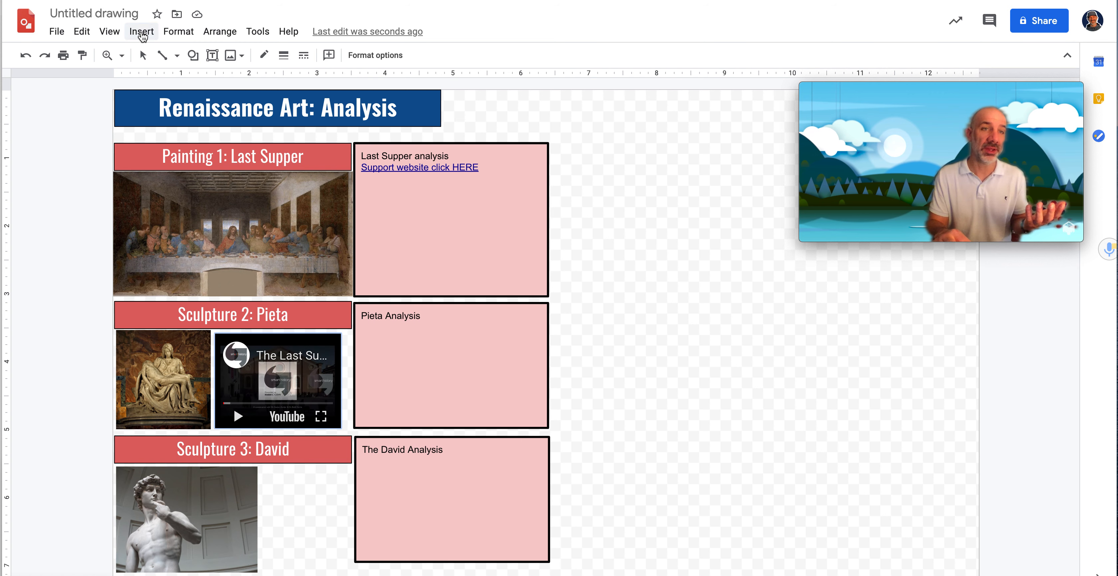
{"action": "left_click", "coordinate": [141, 34]}
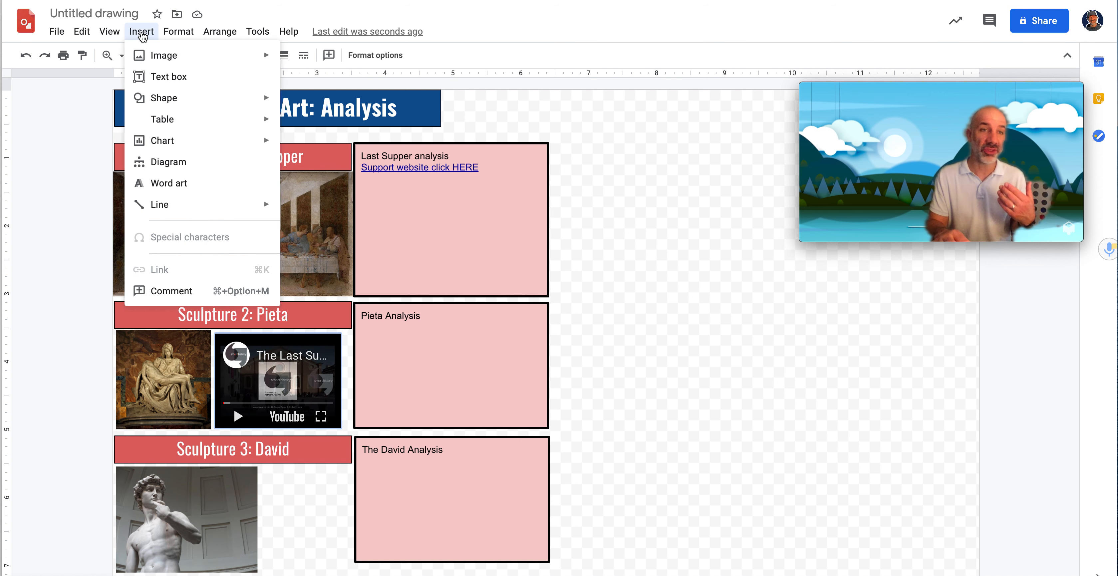
{"action": "left_click", "coordinate": [547, 39]}
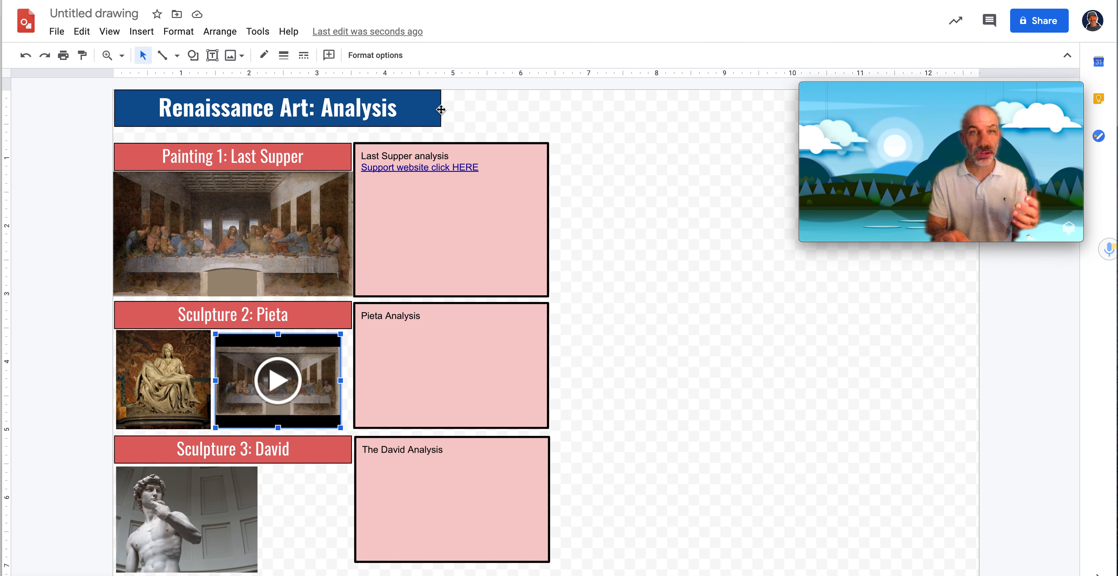
Widen the "Renaissance Art: Analysis" title box to reach the outer edge of the analysis text boxes
{"action": "left_click", "coordinate": [436, 110]}
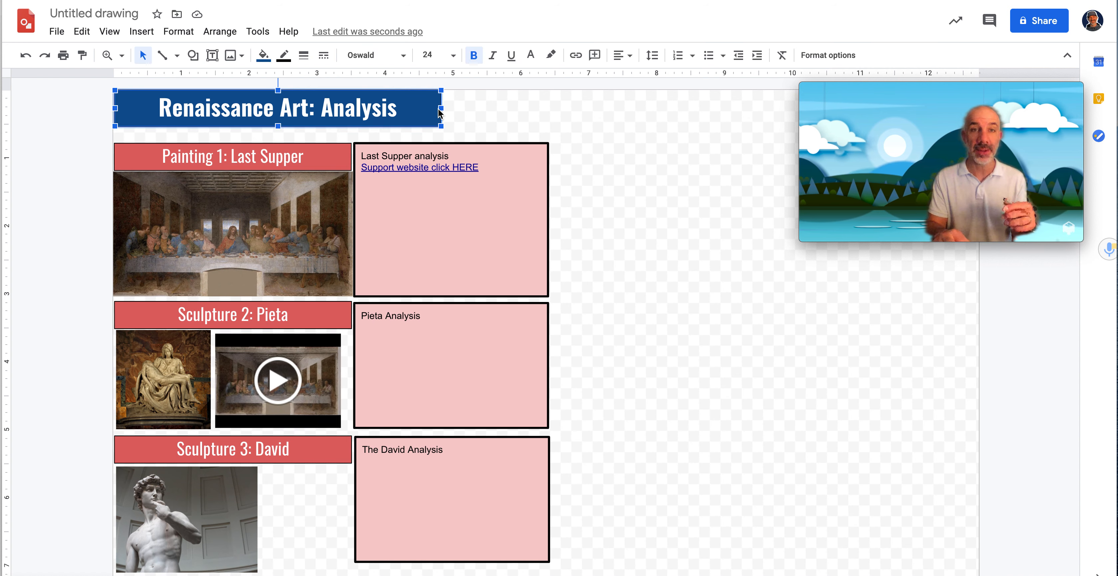
{"action": "left_click_drag", "start_coordinate": [441, 108], "coordinate": [546, 109]}
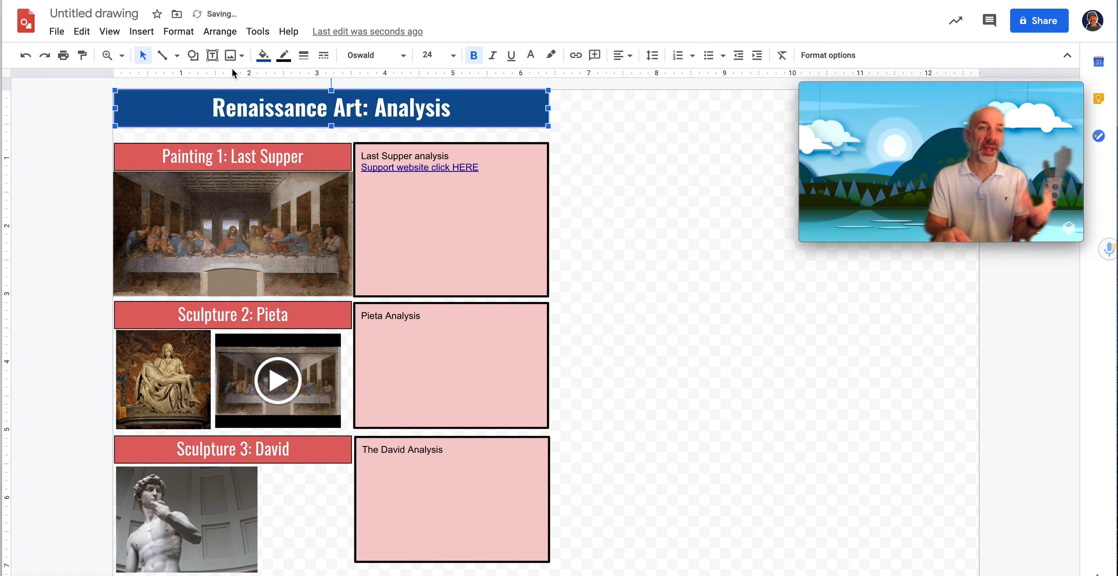
Draw a small circle overlapping the start of the title banner and the "Painting 1: Last Supper" label
{"action": "left_click", "coordinate": [193, 55]}
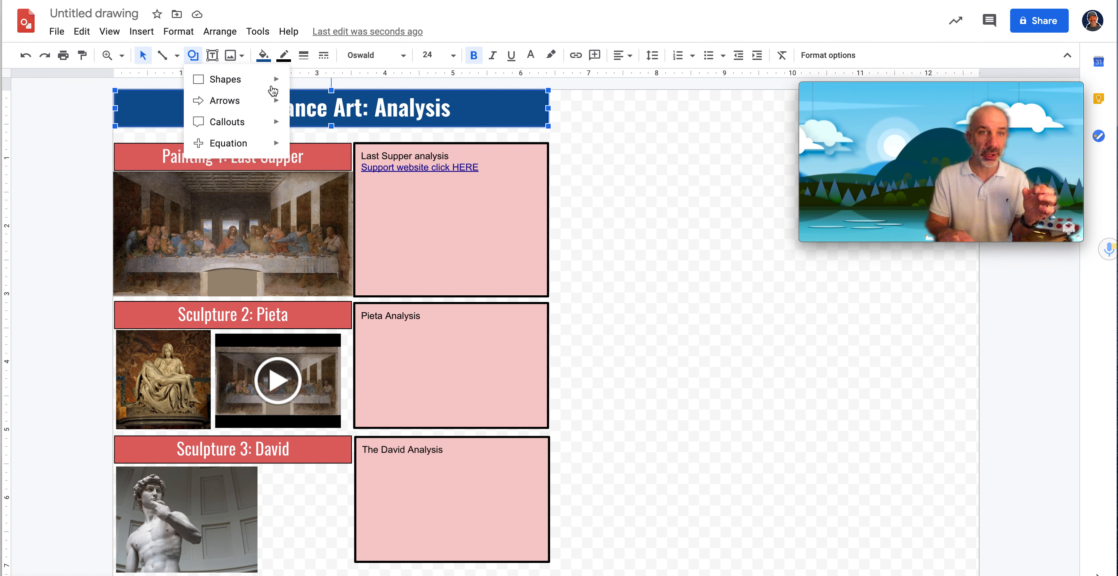
{"action": "mouse_move", "coordinate": [284, 83]}
{"action": "left_click", "coordinate": [300, 110]}
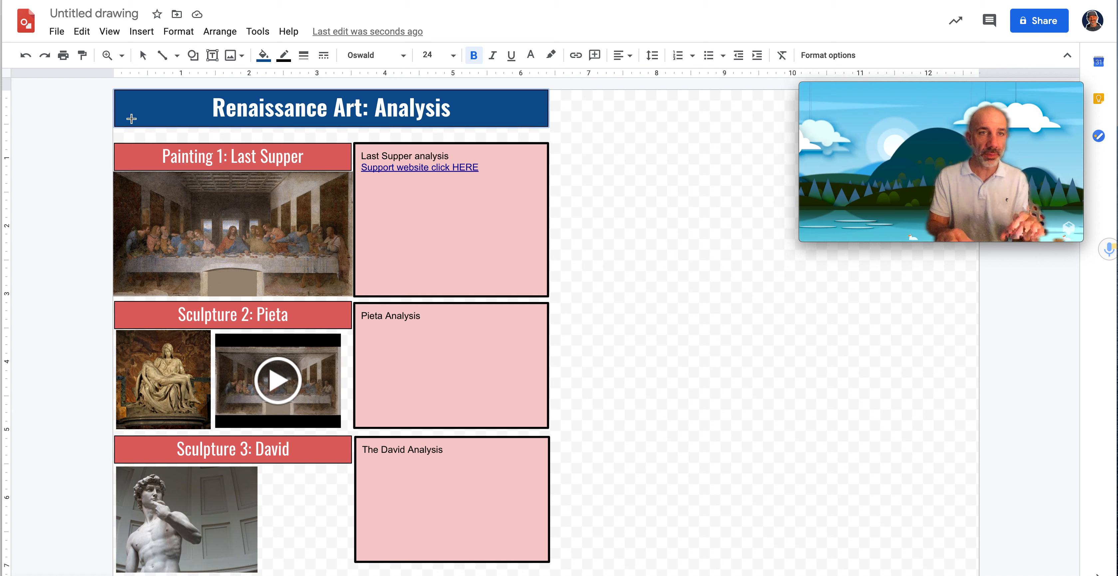
{"action": "left_click_drag", "start_coordinate": [117, 112], "coordinate": [157, 151]}
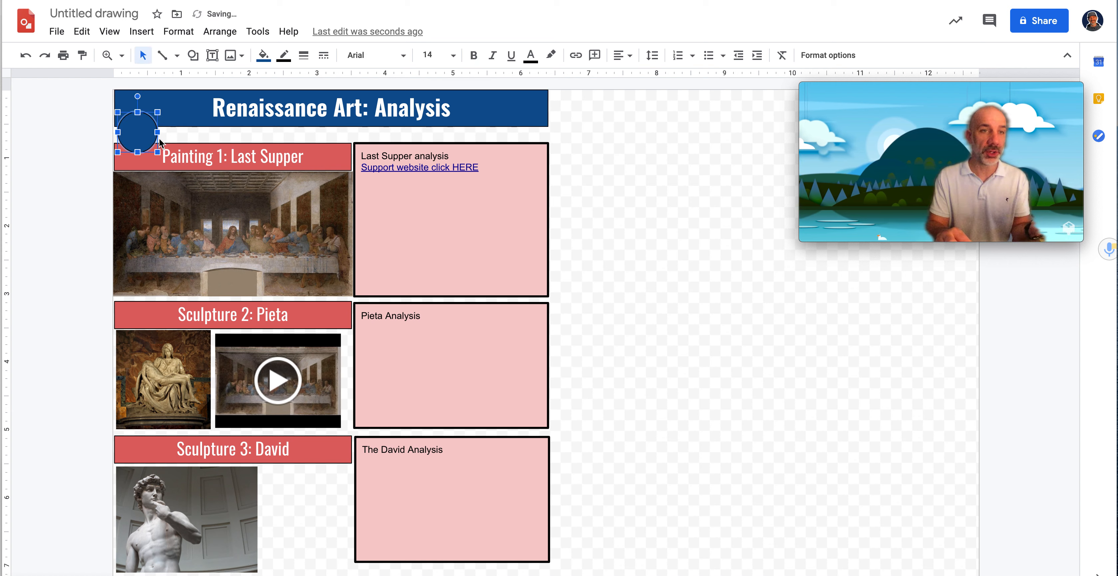
Give the small circle a grey border with a weight of 4px
{"action": "left_click", "coordinate": [284, 55]}
{"action": "left_click", "coordinate": [333, 102]}
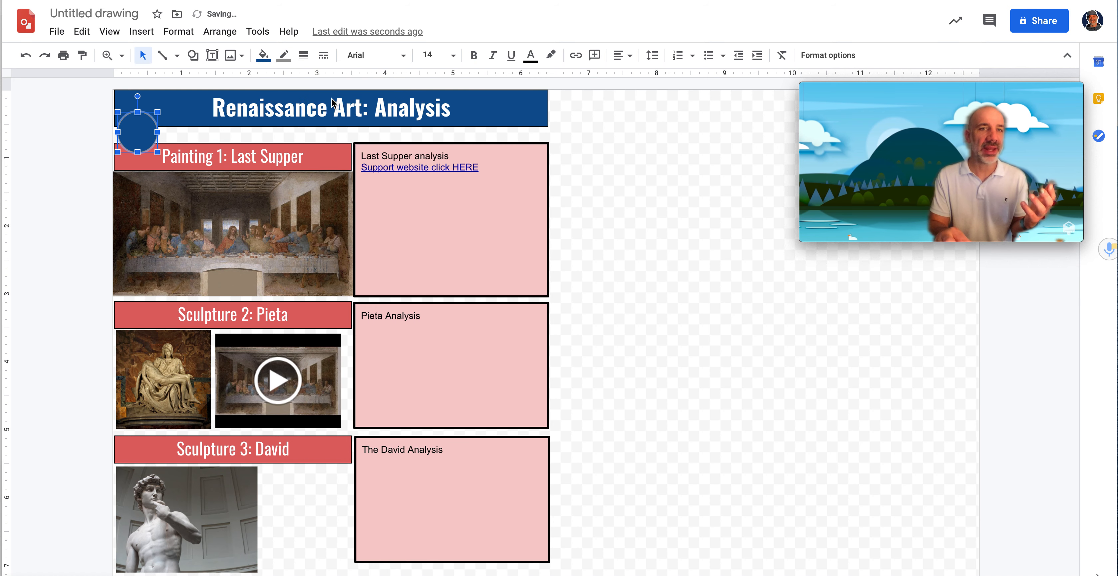
{"action": "left_click", "coordinate": [303, 55]}
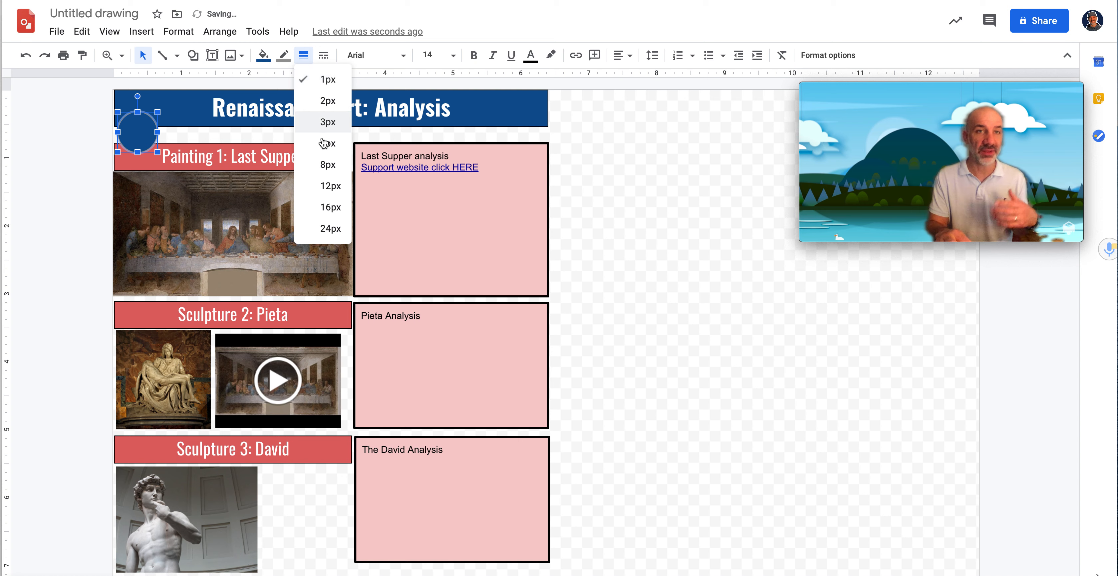
{"action": "left_click", "coordinate": [325, 141]}
Label the small circle with a bold number "1" at font size 18
{"action": "double_click", "coordinate": [141, 133]}
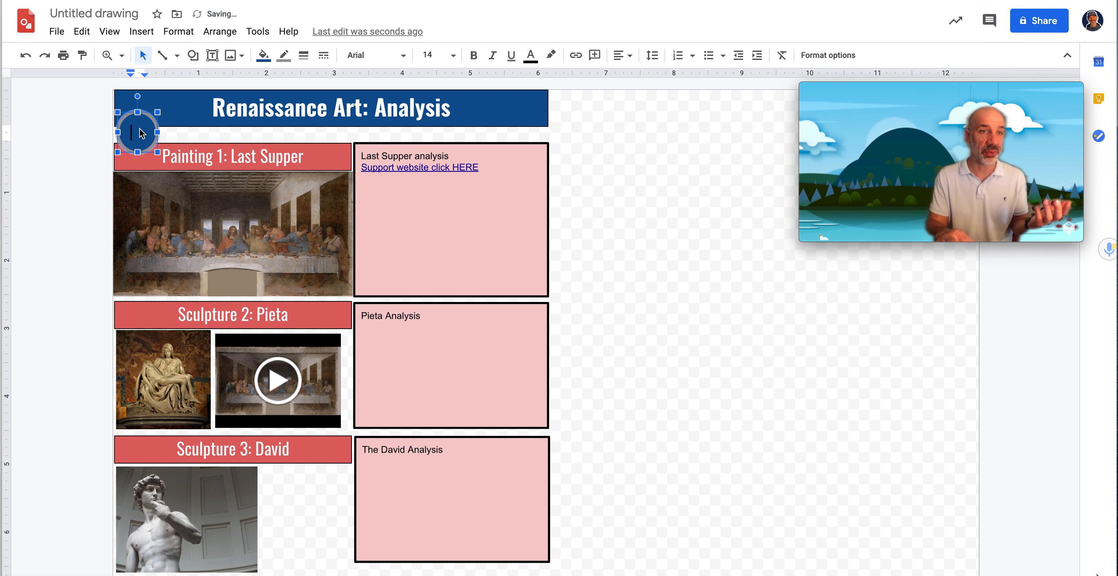
{"action": "double_click", "coordinate": [140, 131]}
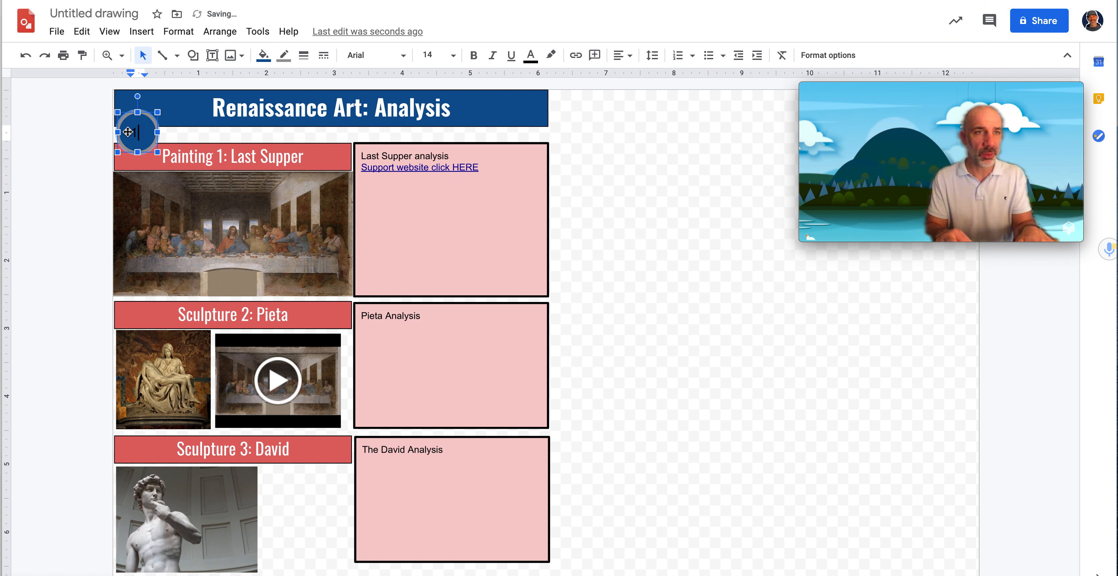
{"action": "left_click", "coordinate": [474, 55]}
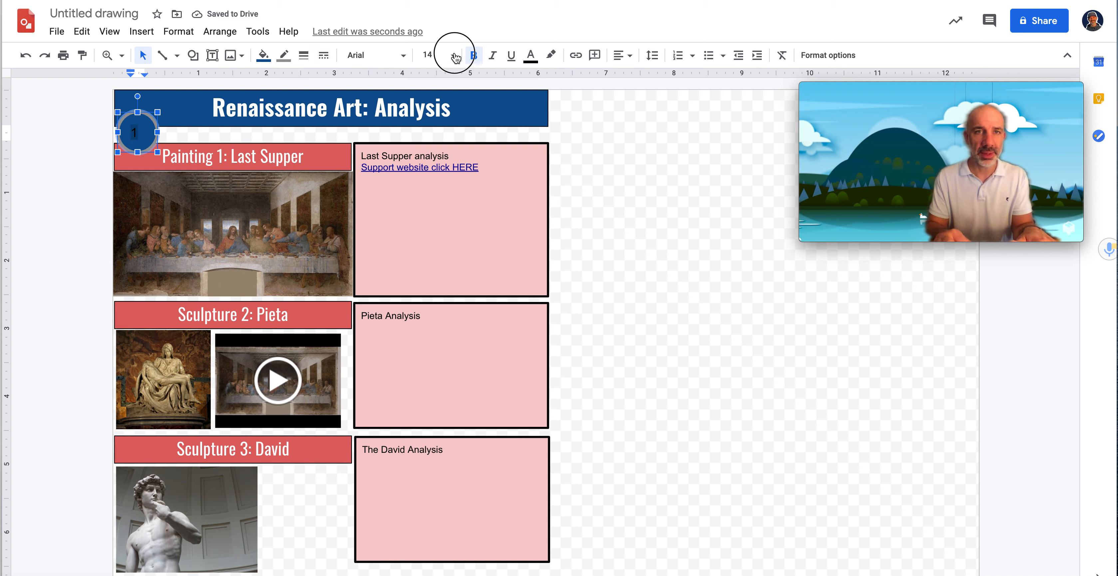
{"action": "left_click", "coordinate": [432, 55]}
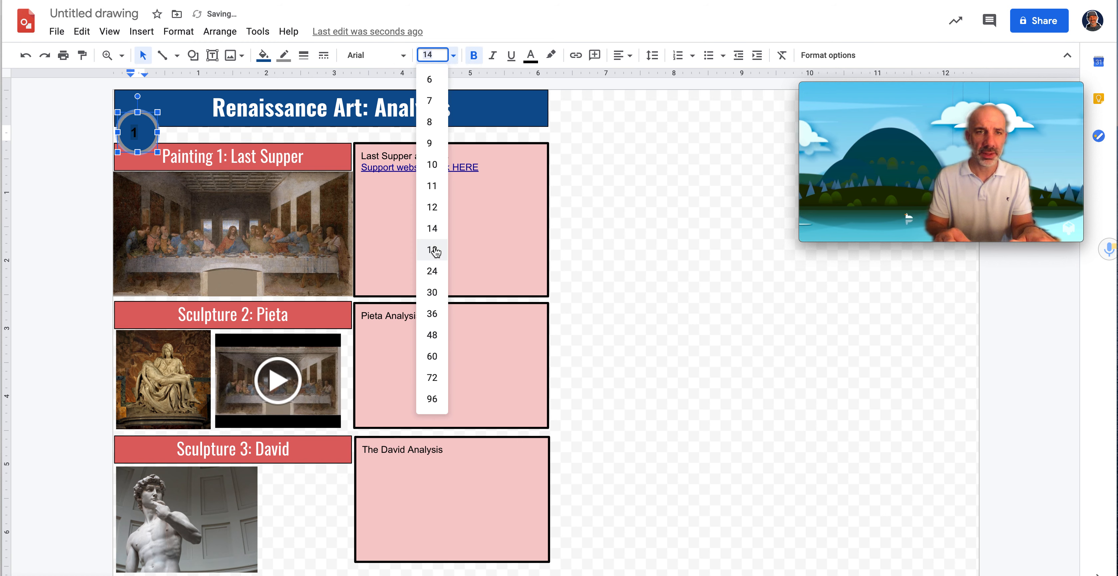
{"action": "left_click", "coordinate": [434, 253]}
Colour the circle's number white and centre it horizontally inside the circle
{"action": "left_click", "coordinate": [530, 55]}
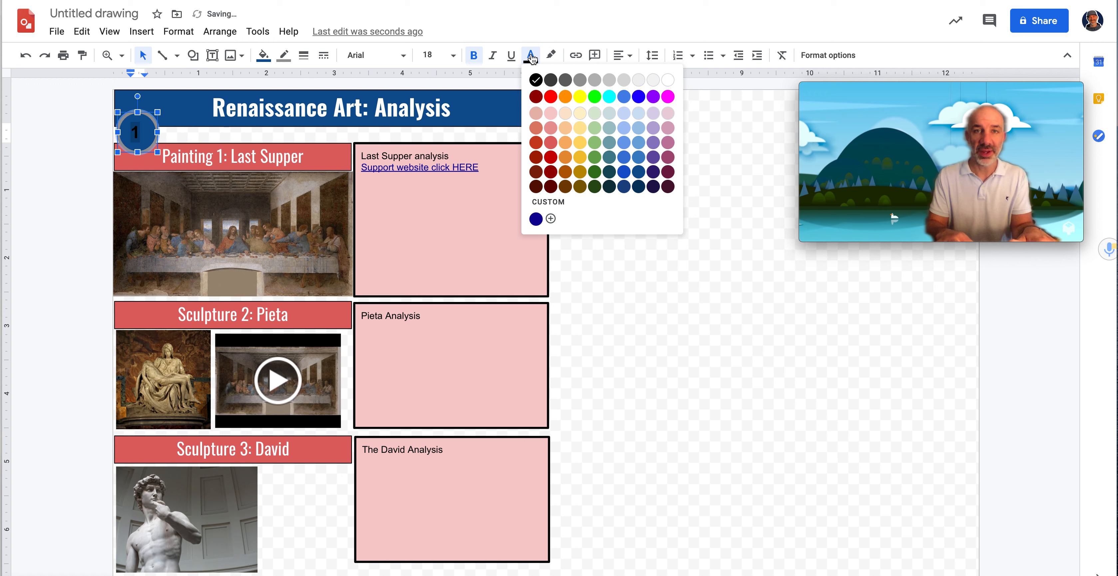
{"action": "left_click", "coordinate": [667, 80]}
{"action": "left_click", "coordinate": [622, 55]}
{"action": "left_click", "coordinate": [640, 77]}
{"action": "left_click", "coordinate": [635, 173]}
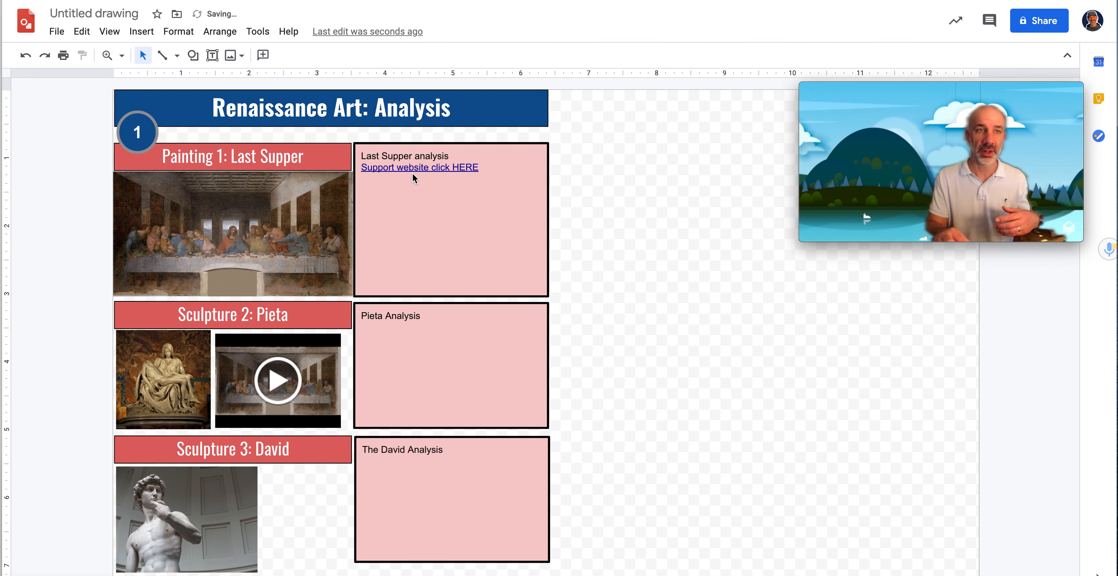
Change the border colour of the numbered circle to white
{"action": "left_click", "coordinate": [124, 136]}
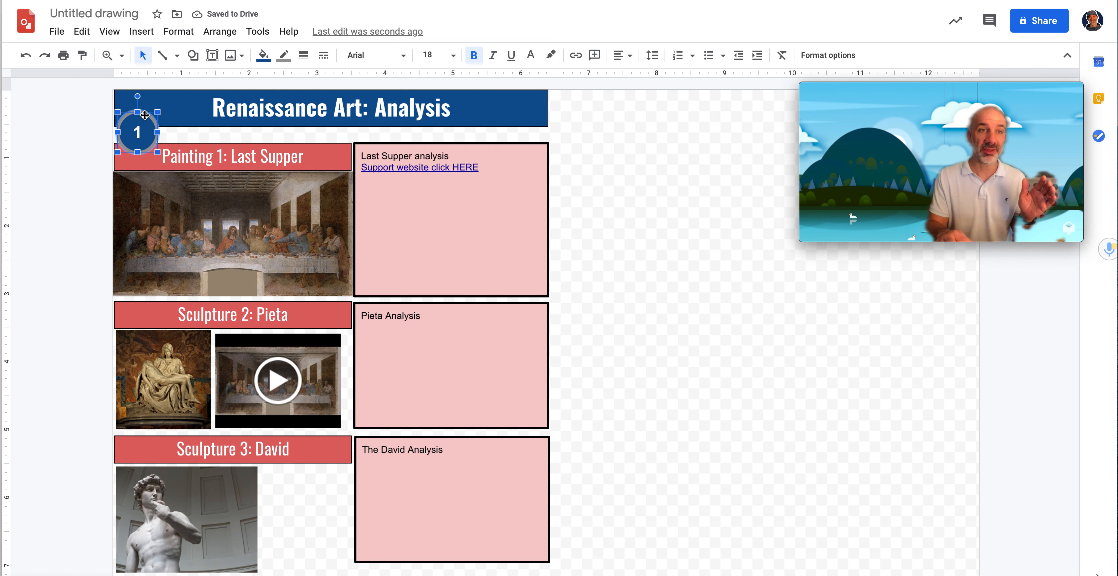
{"action": "left_click", "coordinate": [285, 55]}
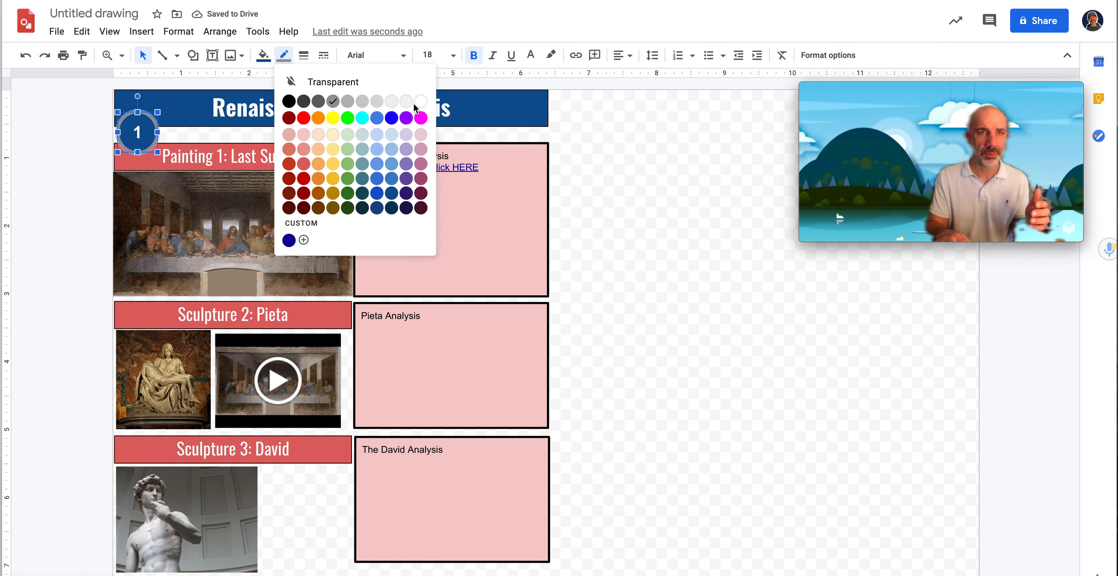
{"action": "left_click", "coordinate": [419, 102]}
{"action": "left_click", "coordinate": [78, 166]}
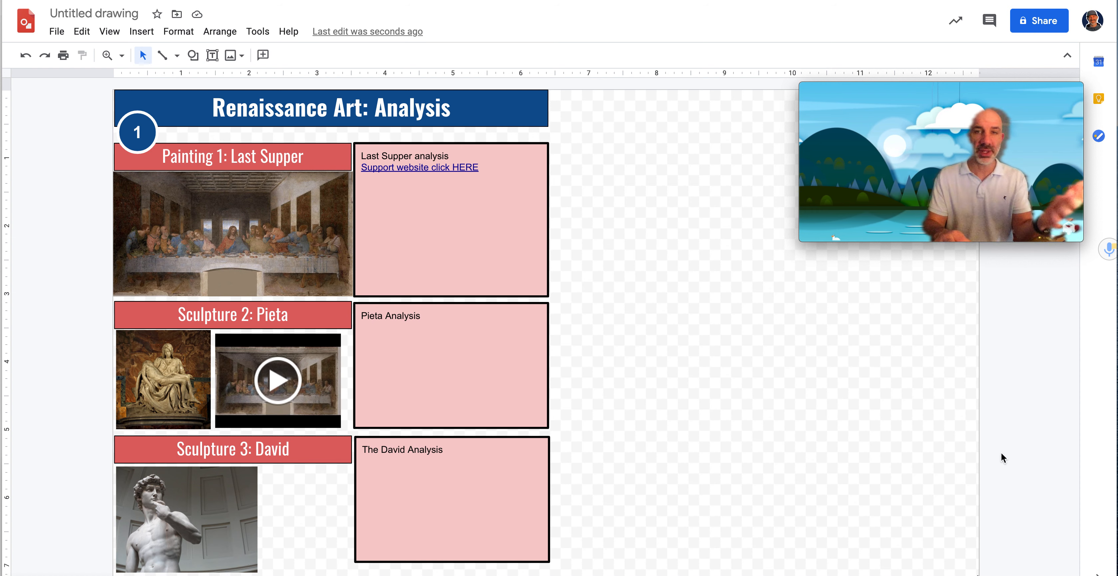
Widen the drawing canvas to about 19 ruler units to add empty space beside the analysis text boxes
{"action": "mouse_move", "coordinate": [1006, 114]}
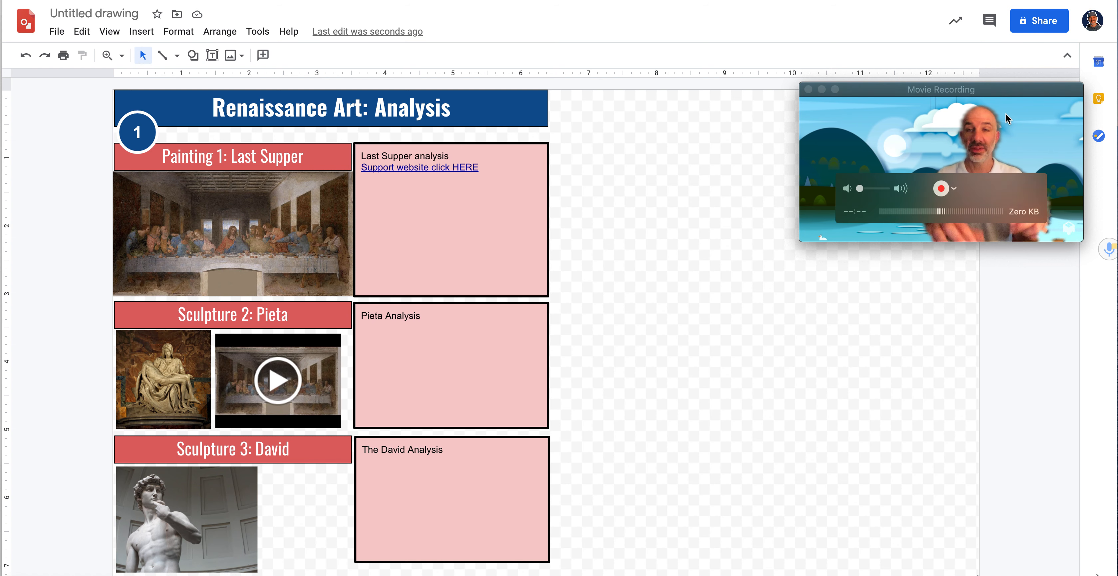
{"action": "left_click_drag", "start_coordinate": [991, 90], "coordinate": [222, 203]}
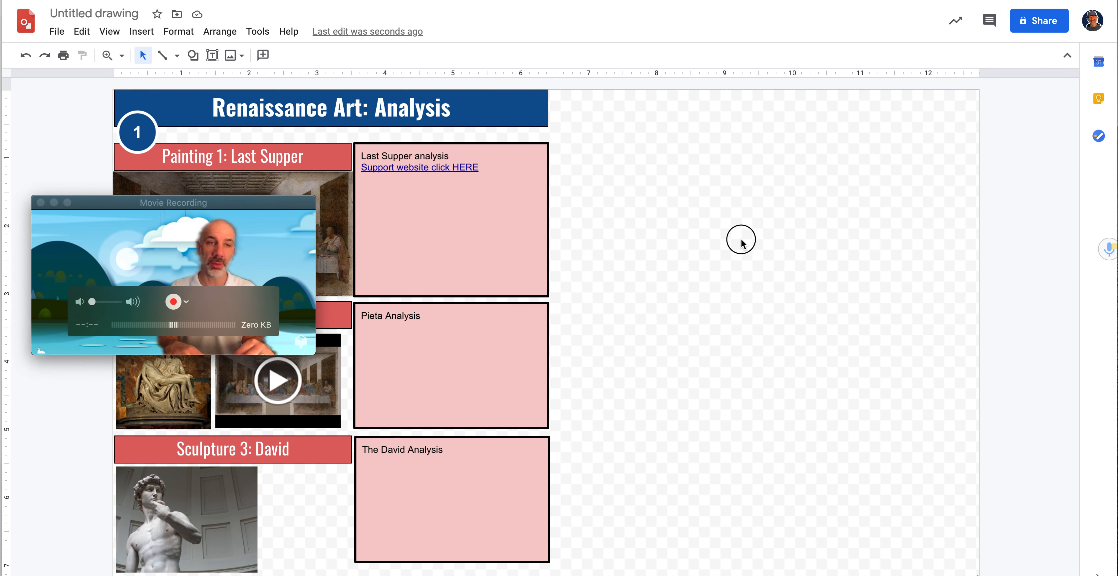
{"action": "left_click", "coordinate": [573, 242]}
{"action": "left_click", "coordinate": [111, 33]}
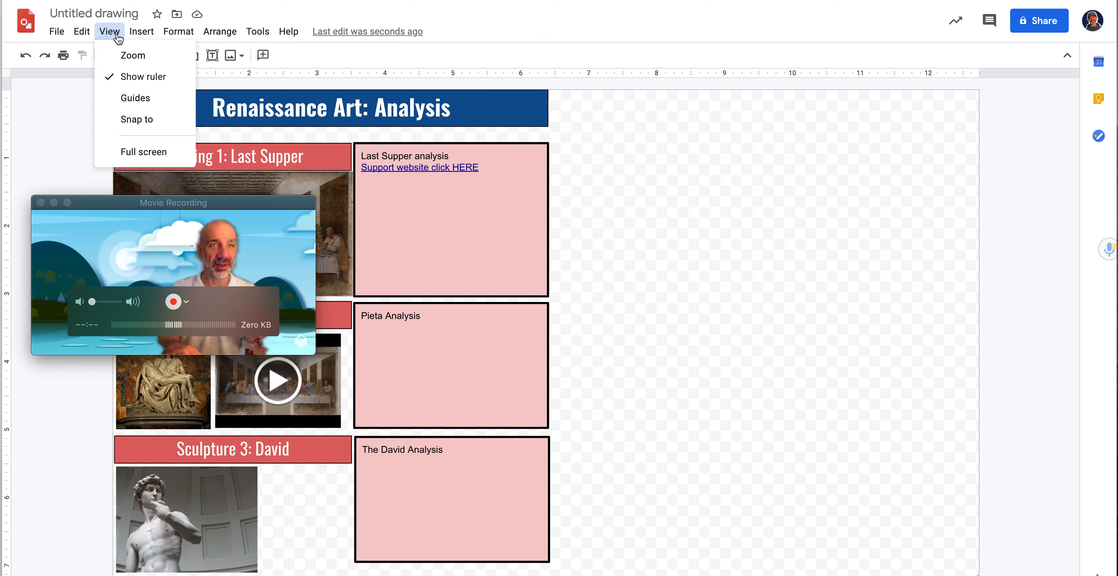
{"action": "mouse_move", "coordinate": [126, 66]}
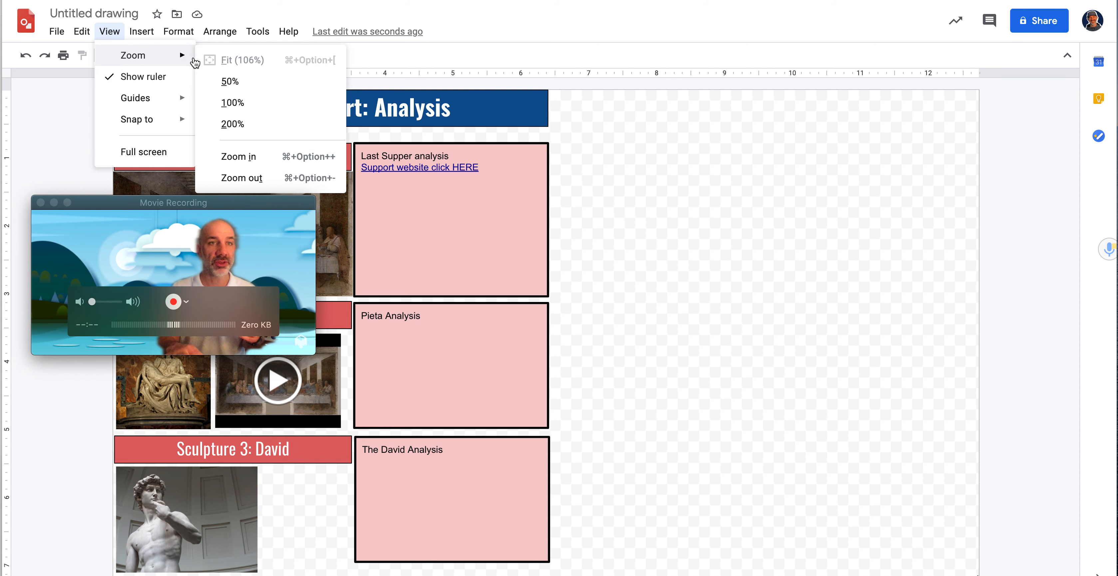
{"action": "left_click", "coordinate": [234, 86]}
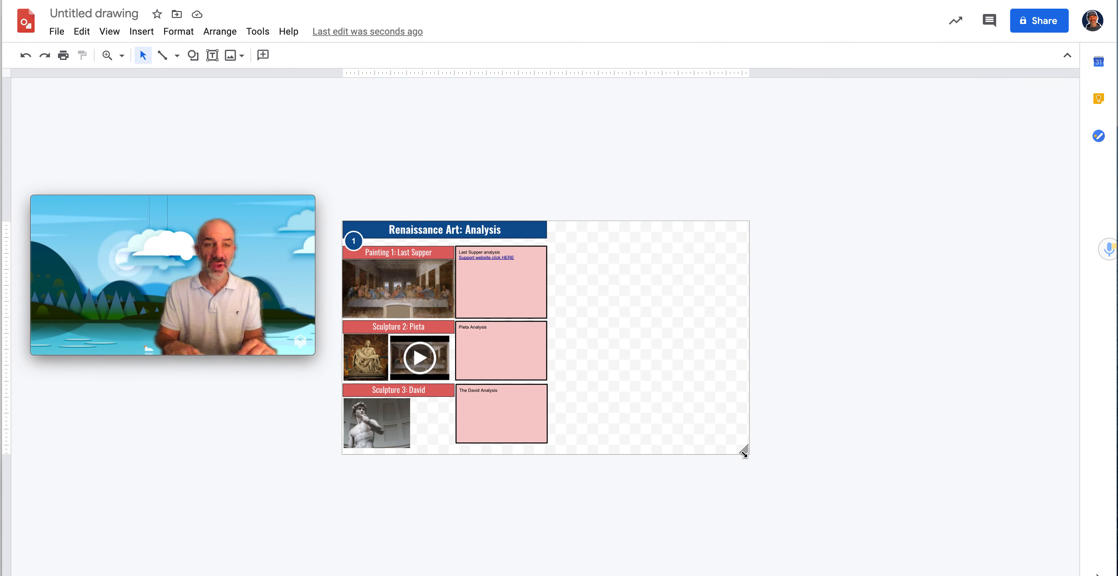
{"action": "left_click_drag", "start_coordinate": [744, 451], "coordinate": [948, 446]}
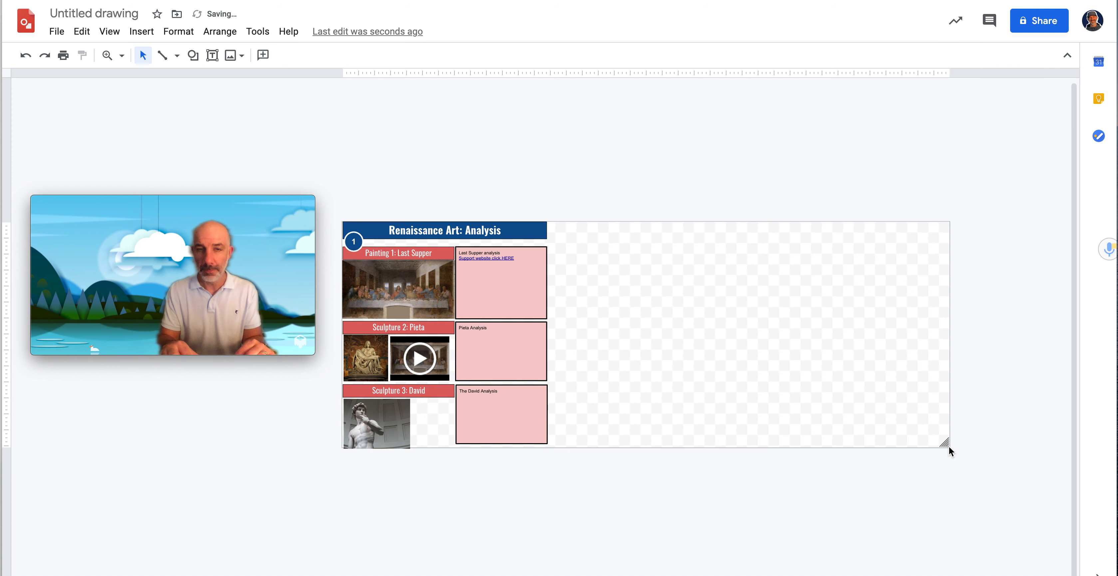
Stretch "The David Analysis" text box down to the lower edge of the canvas
{"action": "left_click_drag", "start_coordinate": [207, 197], "coordinate": [775, 59]}
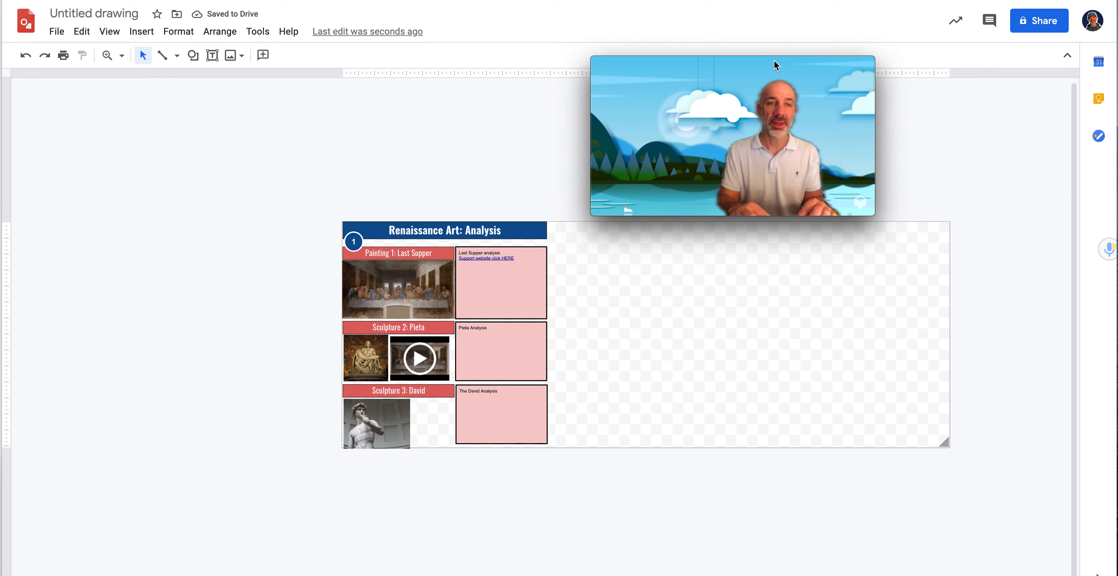
{"action": "left_click", "coordinate": [110, 35]}
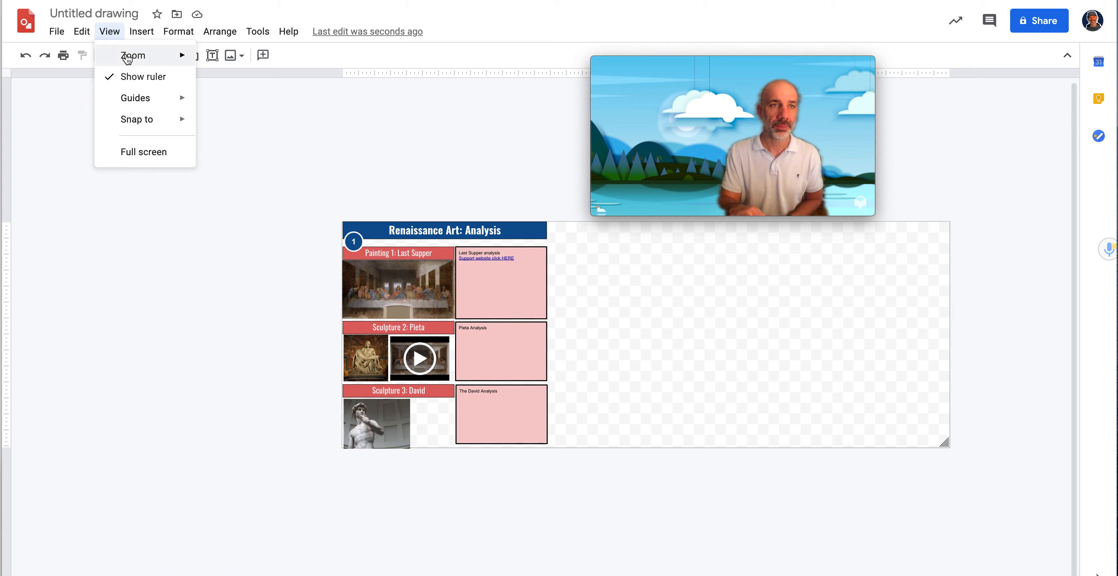
{"action": "mouse_move", "coordinate": [131, 55]}
{"action": "left_click", "coordinate": [248, 61]}
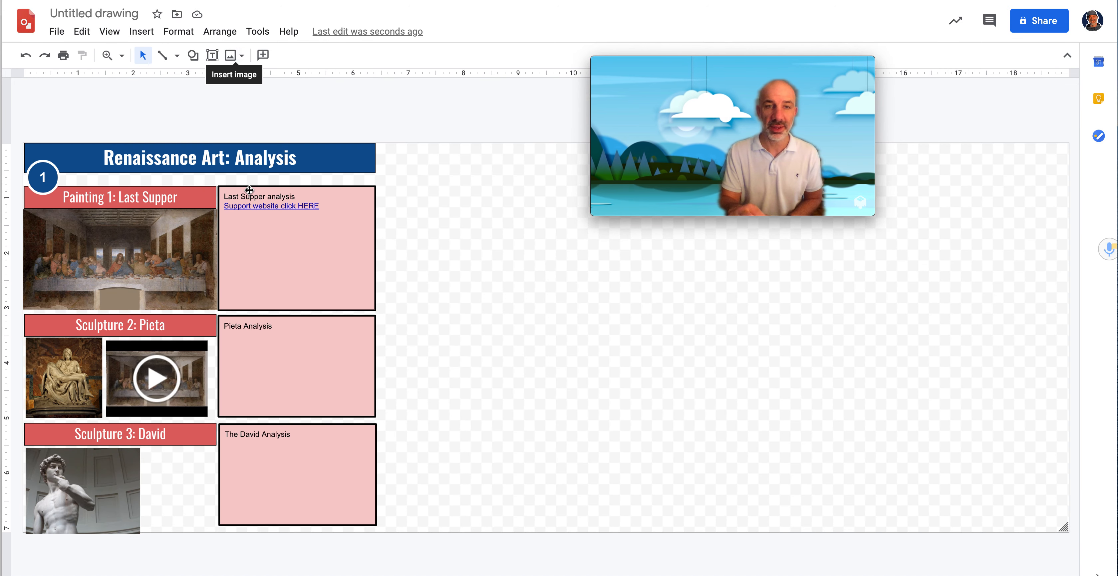
{"action": "left_click", "coordinate": [283, 489]}
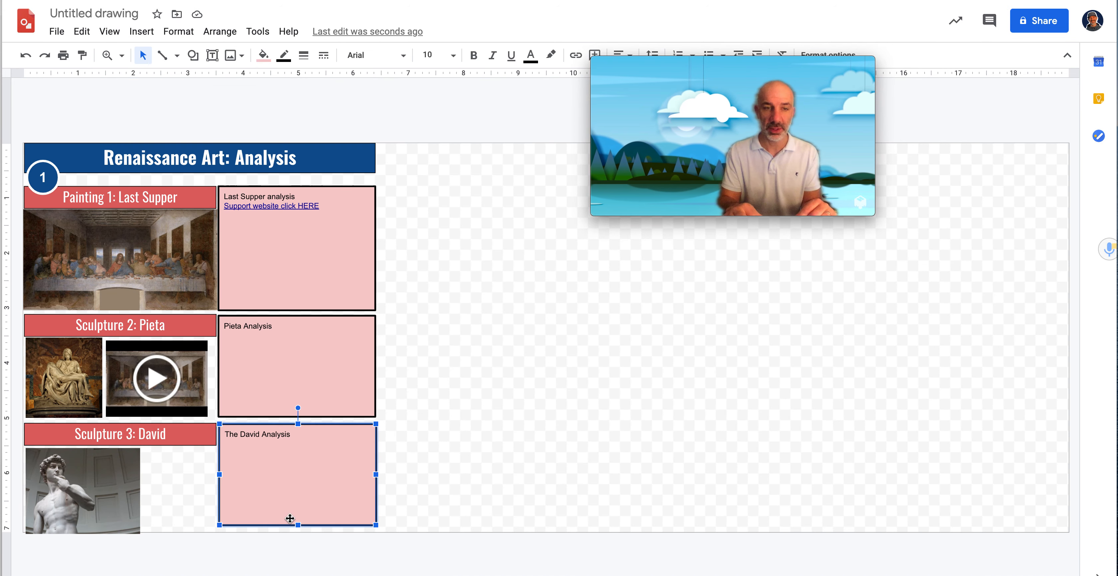
{"action": "left_click_drag", "start_coordinate": [296, 525], "coordinate": [296, 532]}
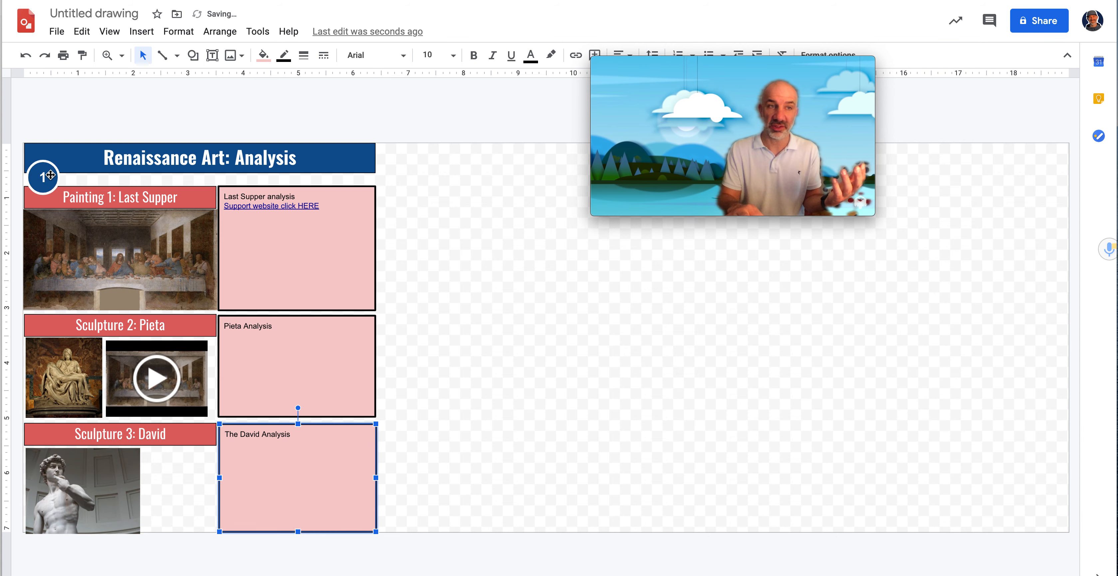
Search Google for "pdf graphic organizer" in a new browser tab and open the "Graphic Organizers" PDF from the results
{"action": "mouse_move", "coordinate": [704, 64]}
{"action": "mouse_move", "coordinate": [704, 65]}
{"action": "left_mouse_down"}
{"action": "mouse_move", "coordinate": [925, 83]}
{"action": "mouse_move", "coordinate": [259, 259]}
{"action": "mouse_move", "coordinate": [149, 330]}
{"action": "left_mouse_up"}
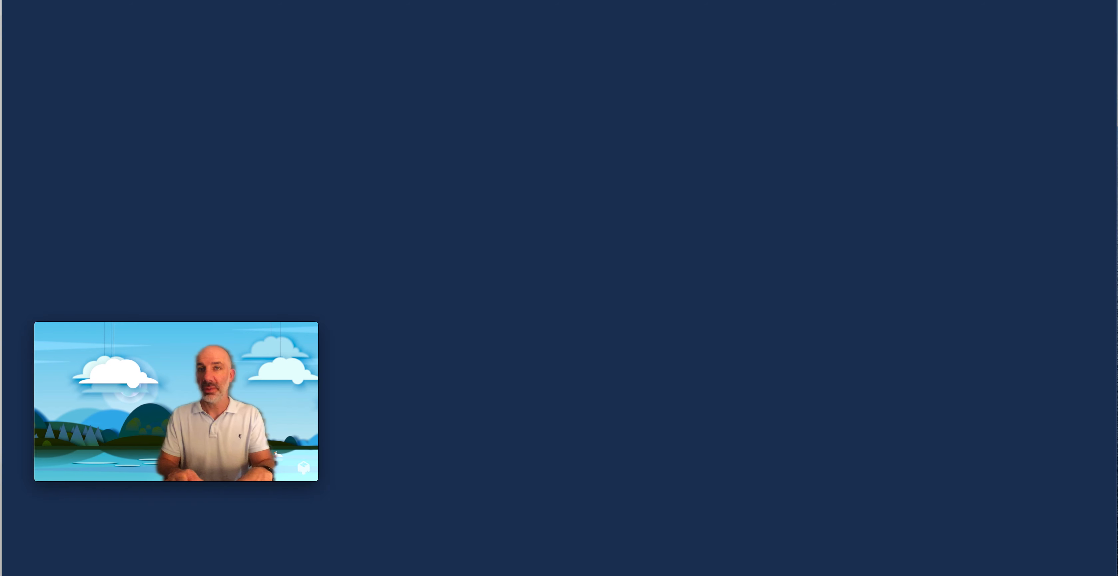
{"action": "type", "text": "pdf graphic"}
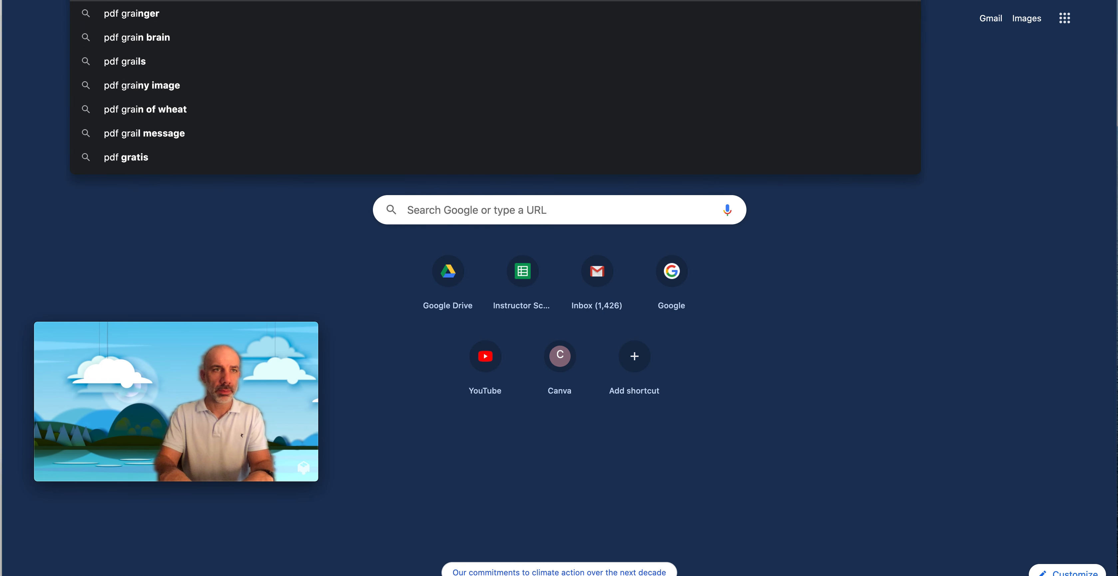
{"action": "key", "text": "Down"}
{"action": "key", "text": "Return"}
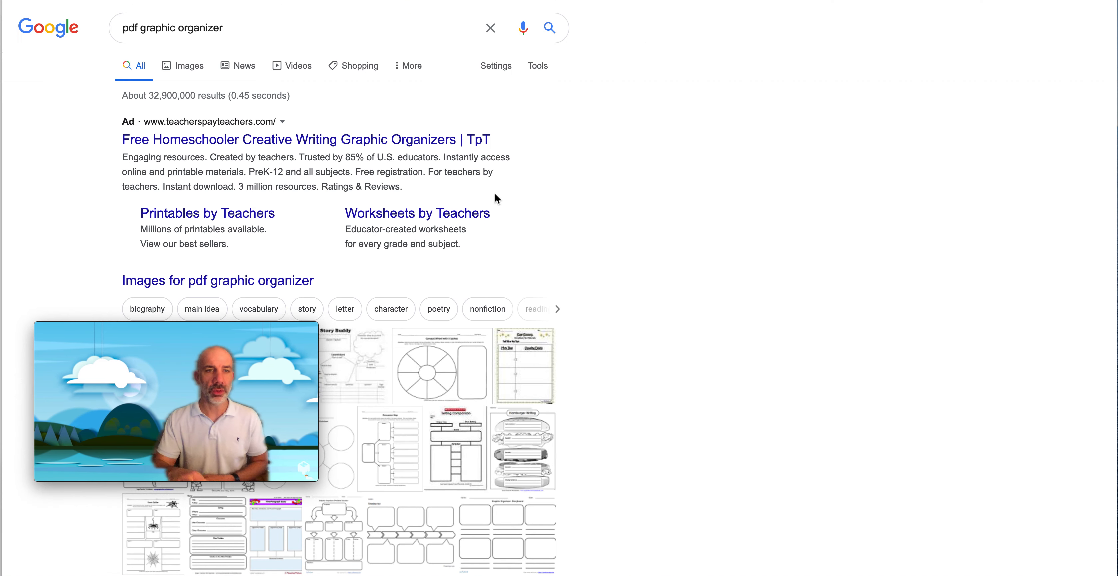
{"action": "scroll", "coordinate": [499, 193], "scroll_direction": "down", "scroll_amount": 8}
{"action": "left_click", "coordinate": [281, 290]}
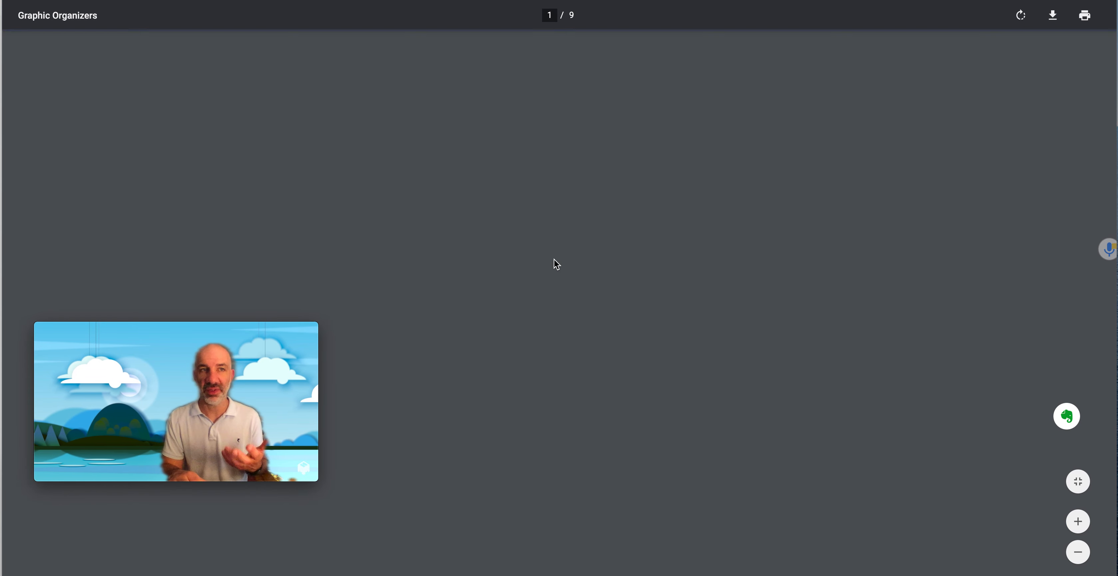
Look through the pages of the Graphic Organizers PDF and examine the layout of the "Concept Definition Map" page
{"action": "scroll", "coordinate": [554, 259], "scroll_direction": "down", "scroll_amount": 20}
{"action": "scroll", "coordinate": [554, 259], "scroll_direction": "down", "scroll_amount": 20}
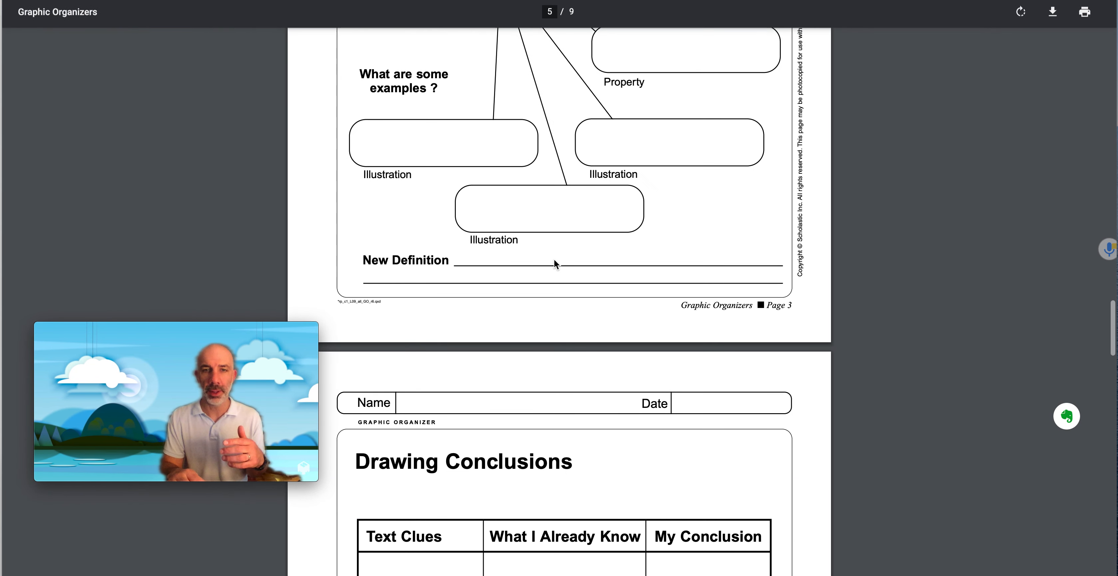
{"action": "scroll", "coordinate": [554, 259], "scroll_direction": "up", "scroll_amount": 12}
{"action": "scroll", "coordinate": [554, 260], "scroll_direction": "up", "scroll_amount": 12}
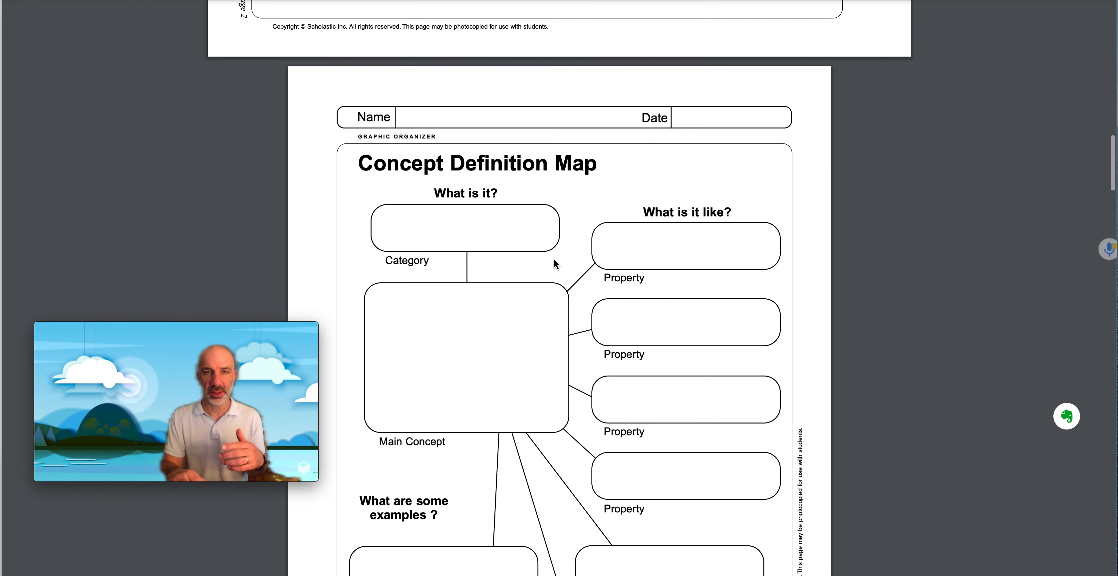
{"action": "scroll", "coordinate": [555, 261], "scroll_direction": "down", "scroll_amount": 6}
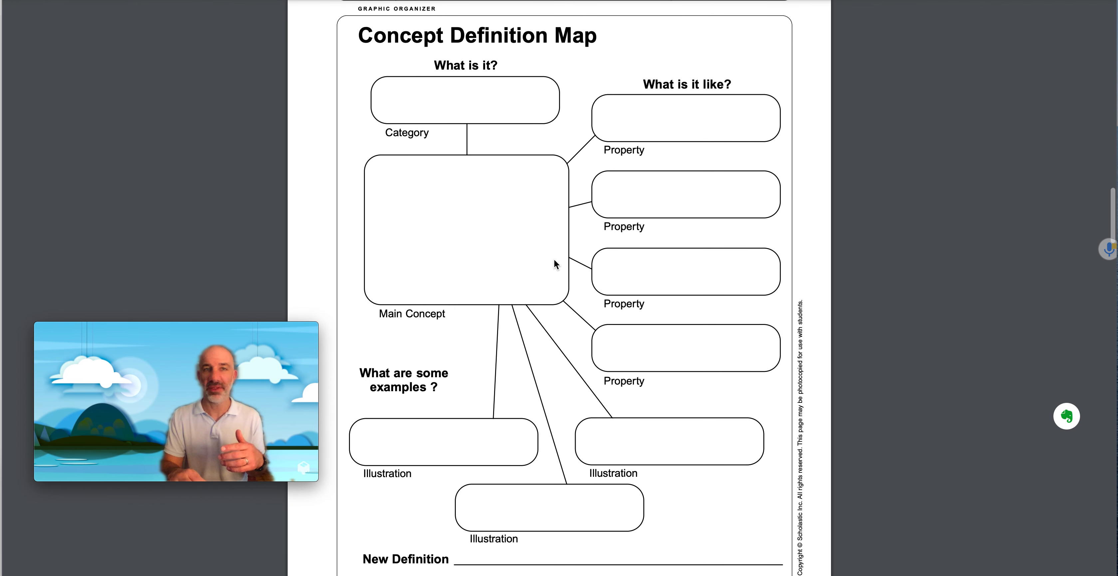
{"action": "scroll", "coordinate": [554, 260], "scroll_direction": "down", "scroll_amount": 1}
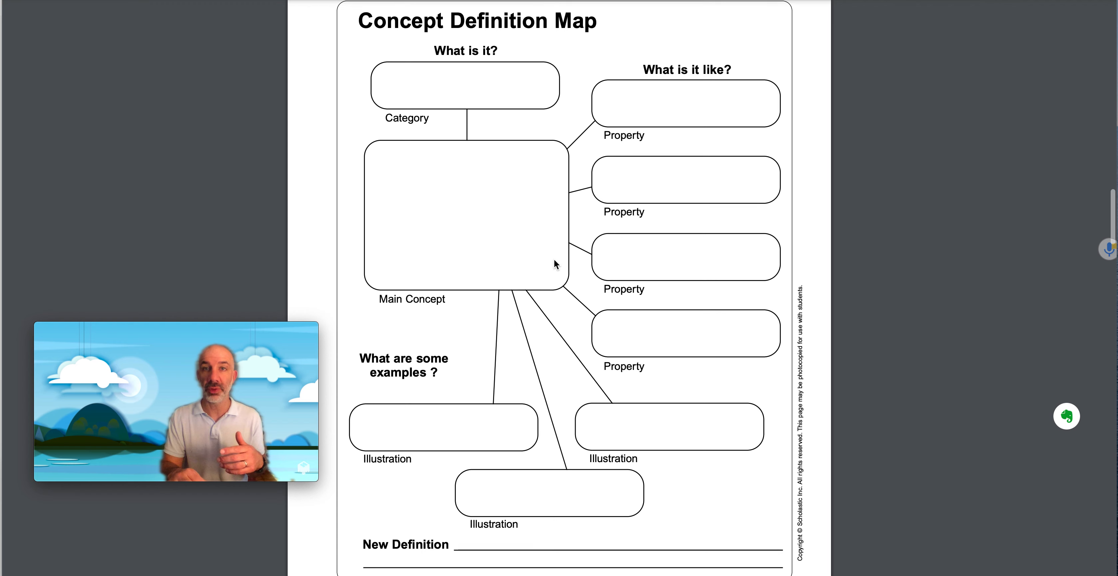
{"action": "scroll", "coordinate": [554, 260], "scroll_direction": "down", "scroll_amount": 1}
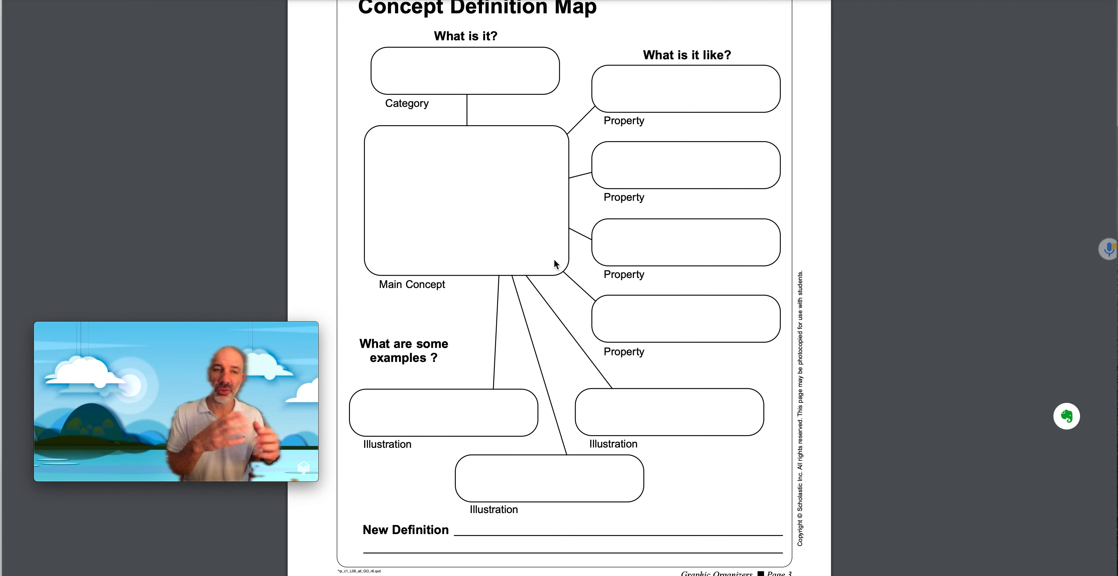